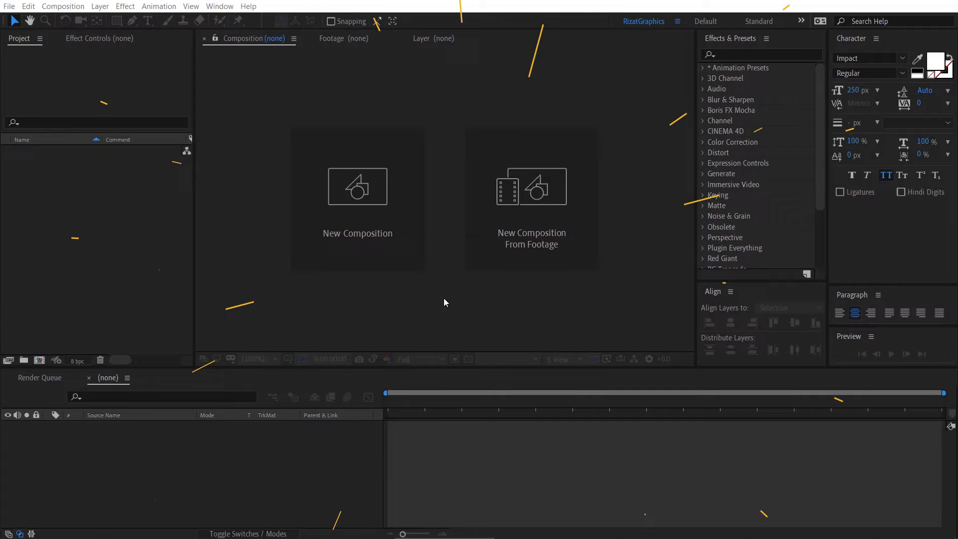
- Set up a new composition called 'Cinematic Text Reveal' at 1920×1080, 30 fps, 0:00:05:00 long
{"action": "left_click", "coordinate": [366, 266]}
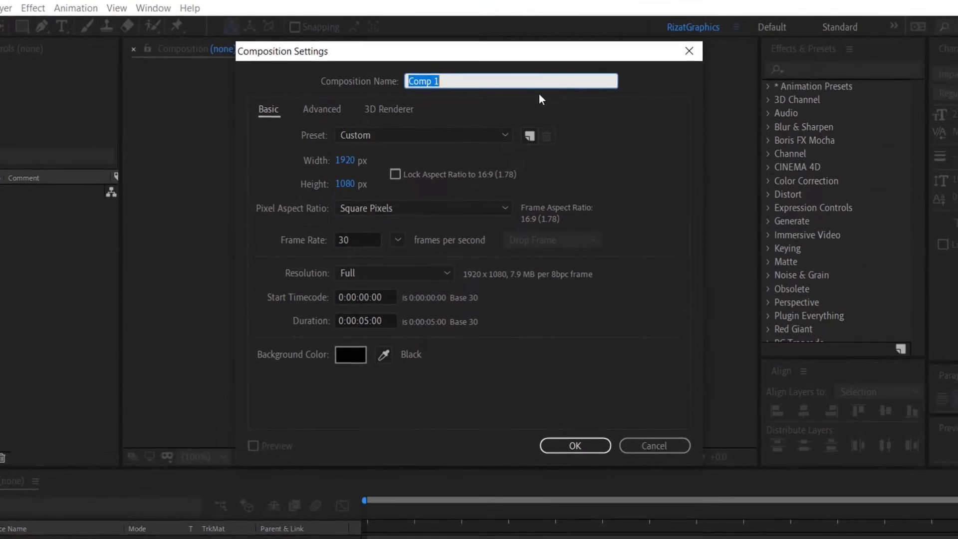
{"action": "type", "text": "Cinematic"}
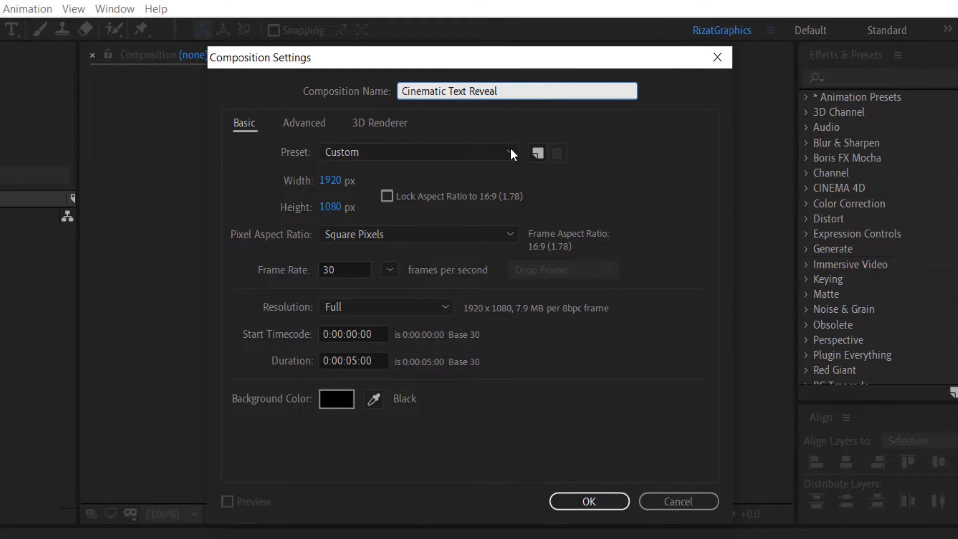
{"action": "left_click", "coordinate": [355, 187]}
{"action": "left_click", "coordinate": [356, 180]}
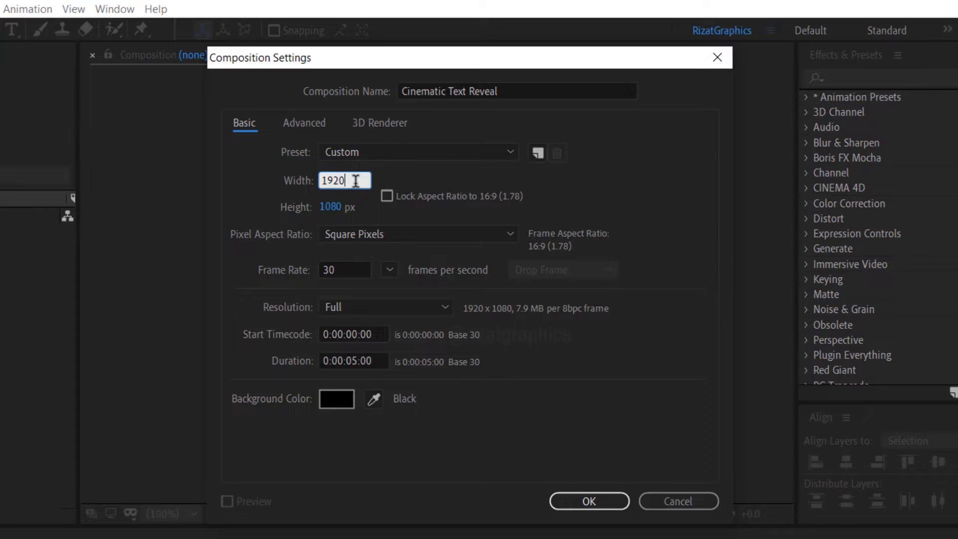
{"action": "left_click", "coordinate": [356, 208]}
{"action": "left_click", "coordinate": [357, 207]}
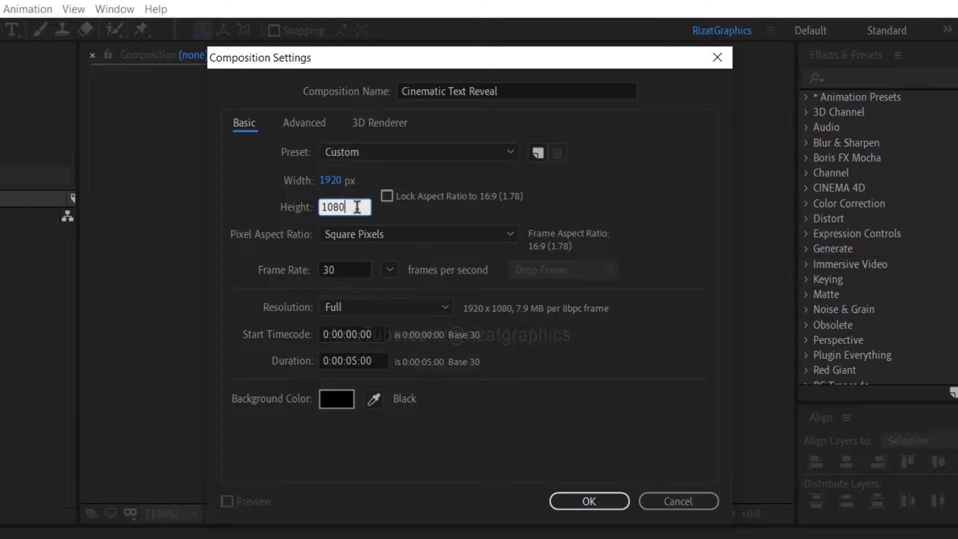
{"action": "left_click", "coordinate": [356, 270]}
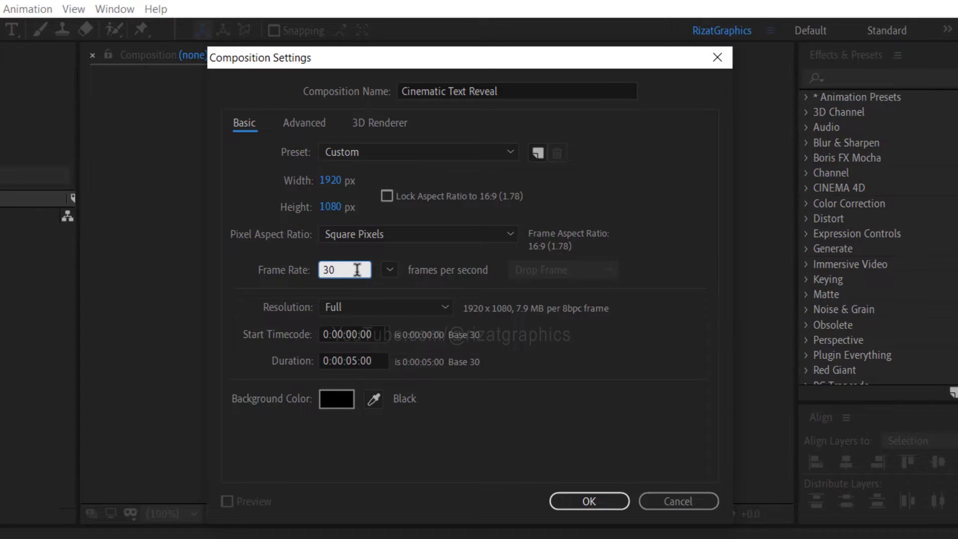
{"action": "left_click", "coordinate": [381, 359]}
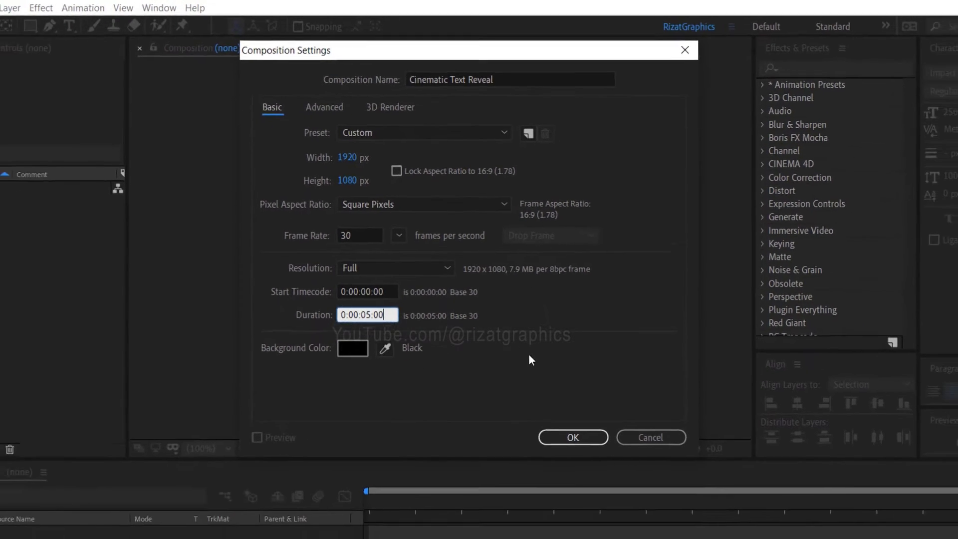
- Confirm the composition and type CINEMATIC as a new text layer
{"action": "left_click", "coordinate": [556, 382]}
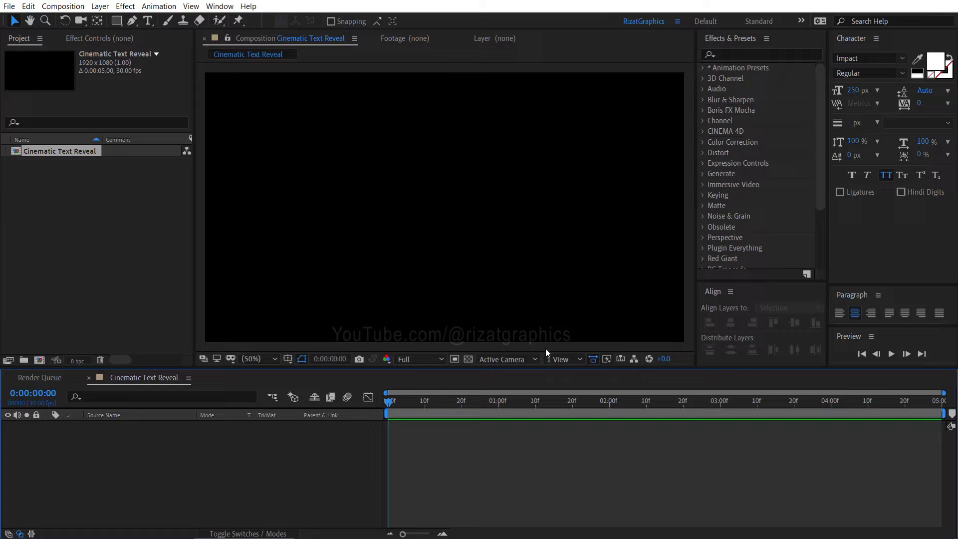
{"action": "left_click", "coordinate": [153, 24]}
{"action": "left_click", "coordinate": [341, 223]}
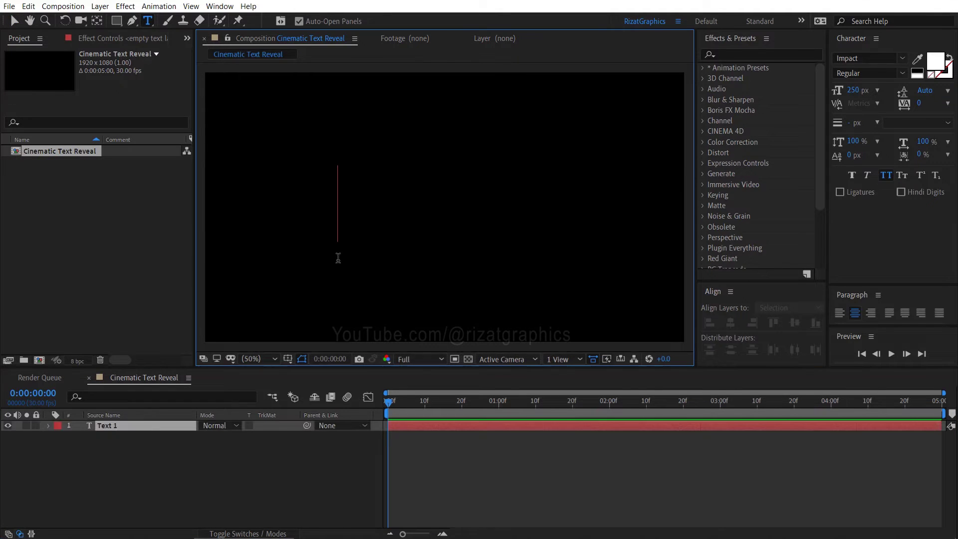
{"action": "type", "text": "Cinematic"}
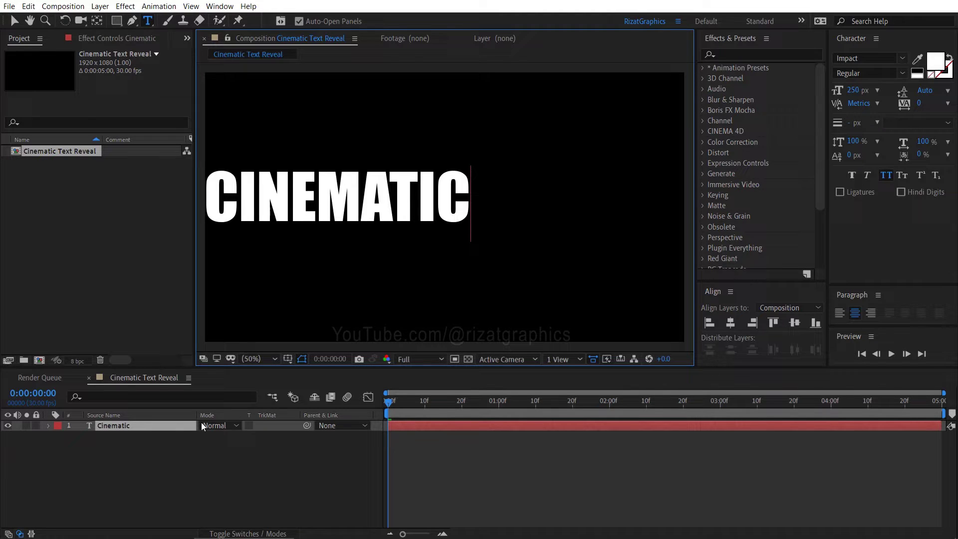
{"action": "left_click", "coordinate": [184, 424]}
- Centre the anchor point and align CINEMATIC horizontally and vertically to the composition
{"action": "key", "text": "ctrl+alt+Home"}
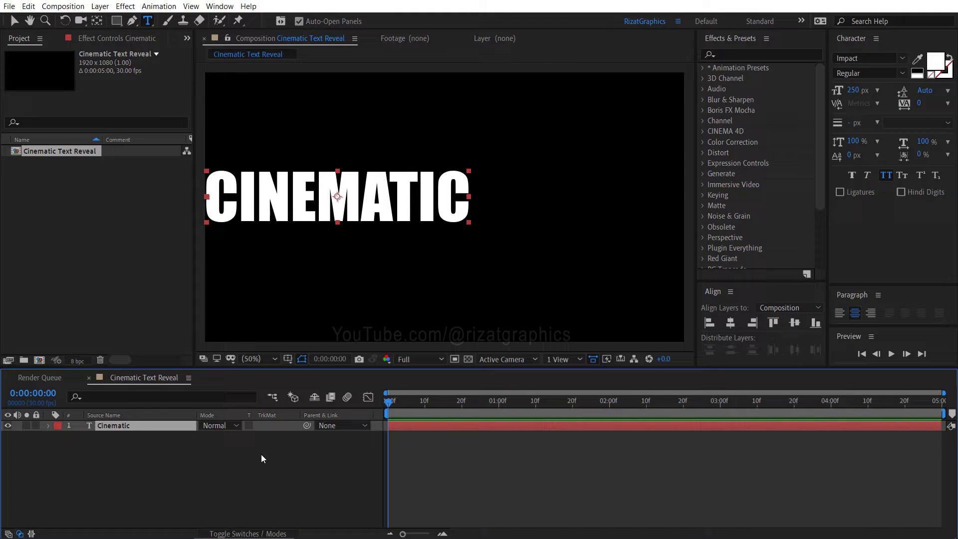
{"action": "left_click", "coordinate": [725, 324]}
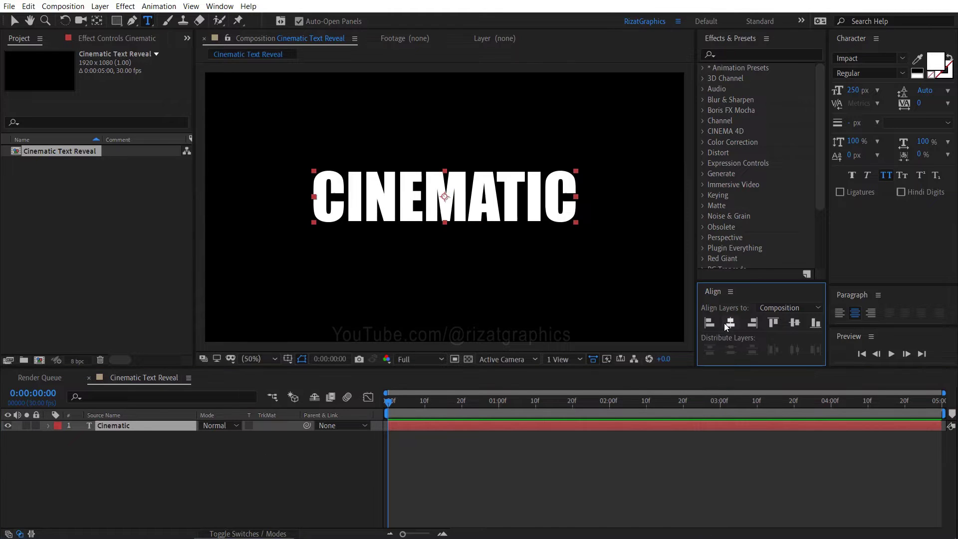
{"action": "left_click", "coordinate": [798, 322]}
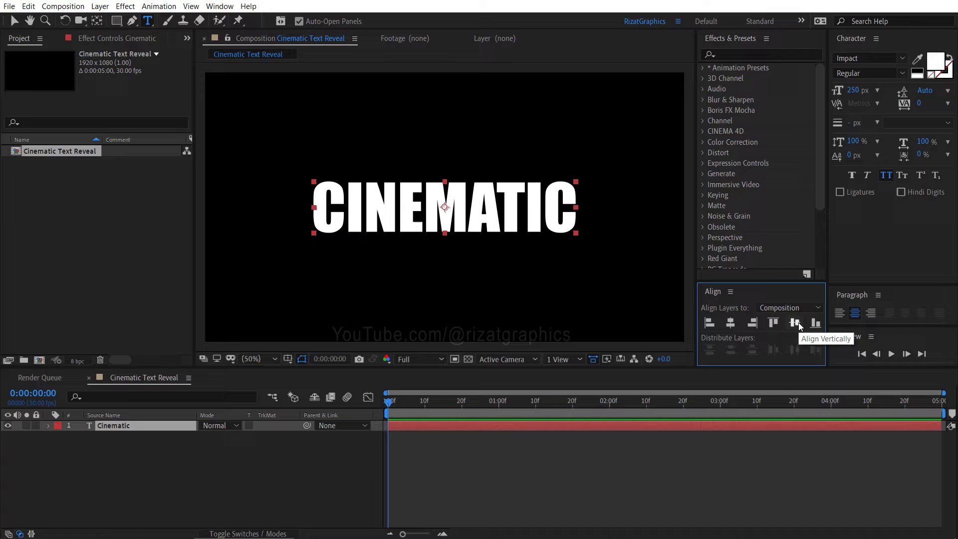
- Pre-compose the CINEMATIC text layer into a composition named 'Text Comp', moving all attributes
{"action": "right_click", "coordinate": [161, 429]}
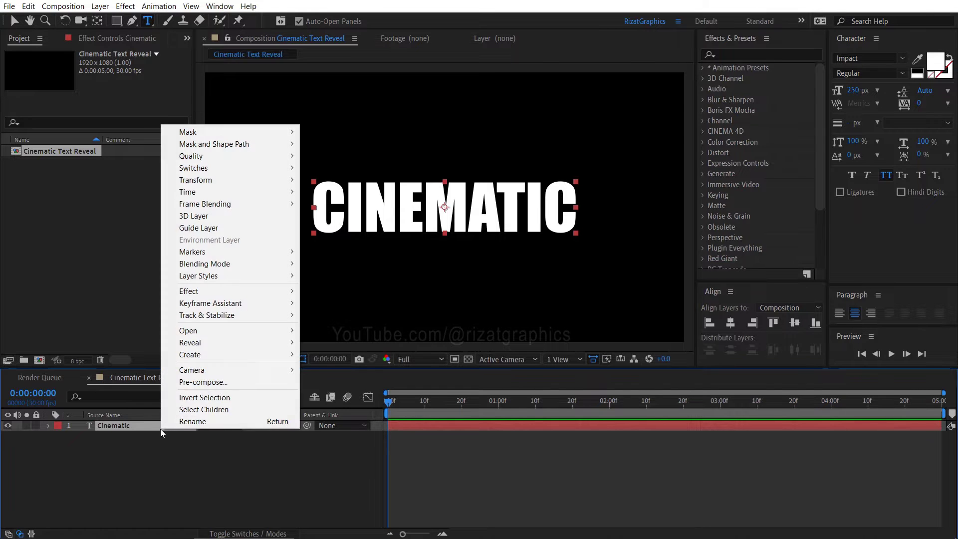
{"action": "left_click", "coordinate": [182, 383]}
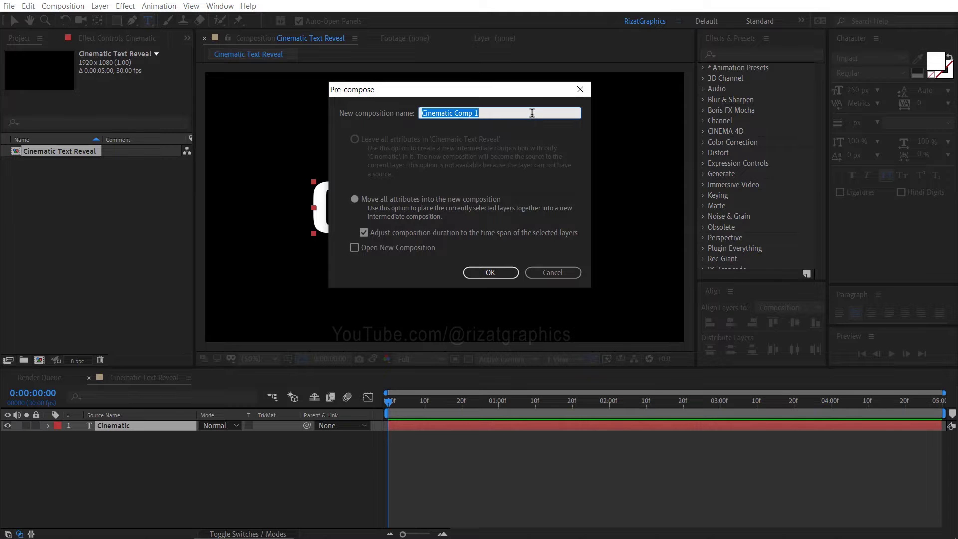
{"action": "type", "text": "Text"}
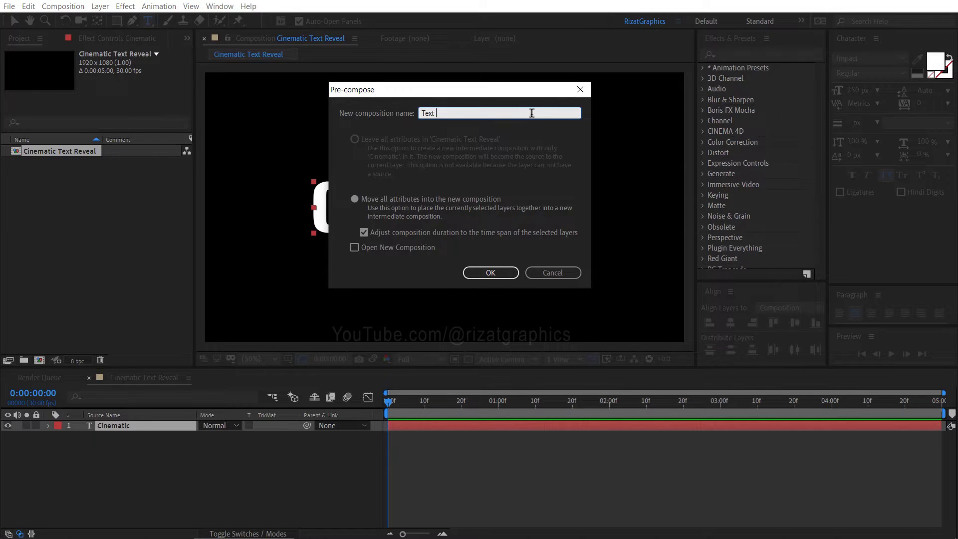
{"action": "type", "text": " Comp"}
{"action": "left_click", "coordinate": [500, 272]}
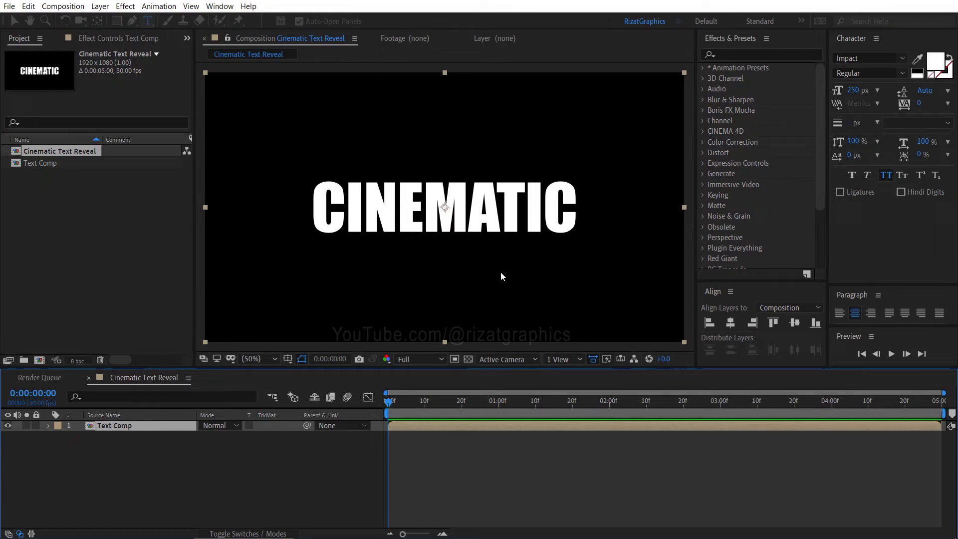
- Import the texture, lens and particles files into the project together
{"action": "left_click", "coordinate": [9, 7]}
{"action": "mouse_move", "coordinate": [170, 162]}
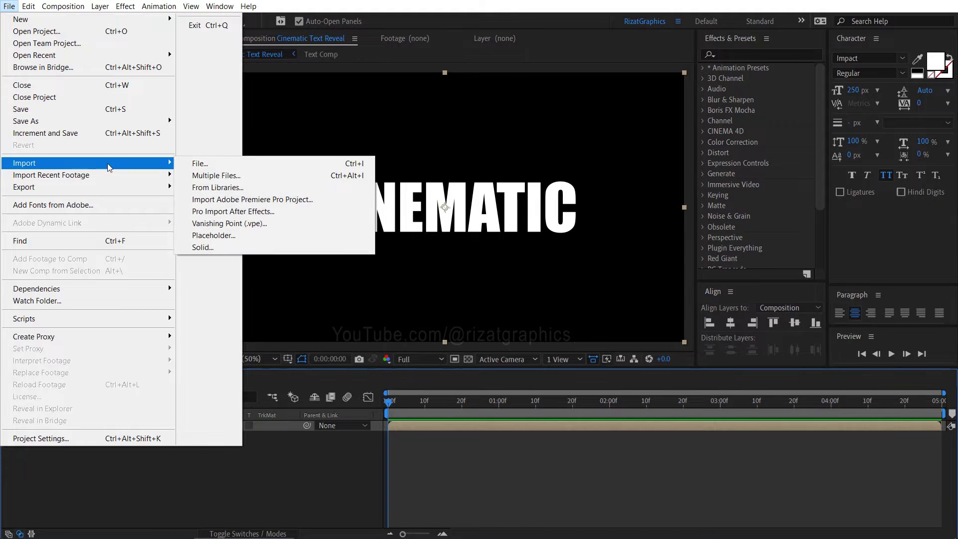
{"action": "left_click", "coordinate": [225, 164]}
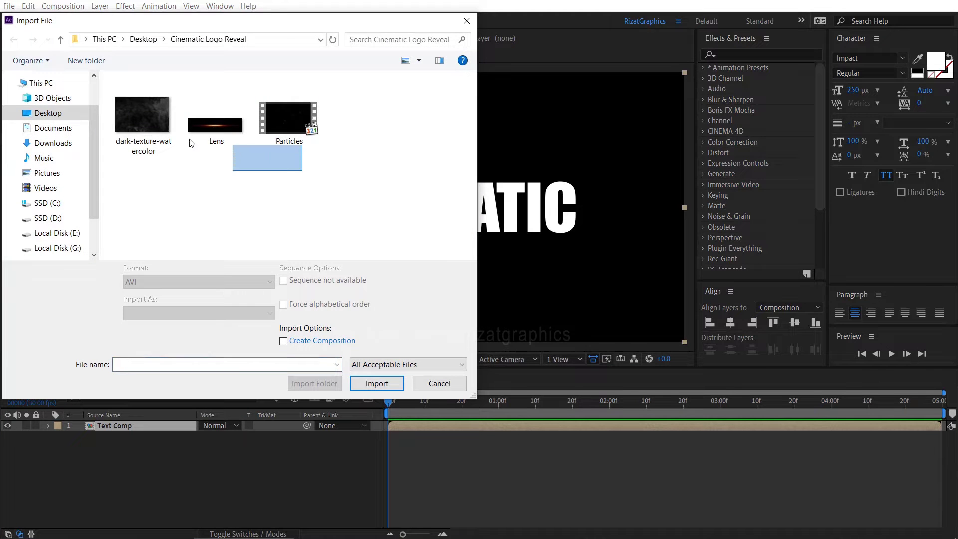
{"action": "left_click_drag", "start_coordinate": [190, 143], "coordinate": [159, 130]}
{"action": "left_click", "coordinate": [376, 383]}
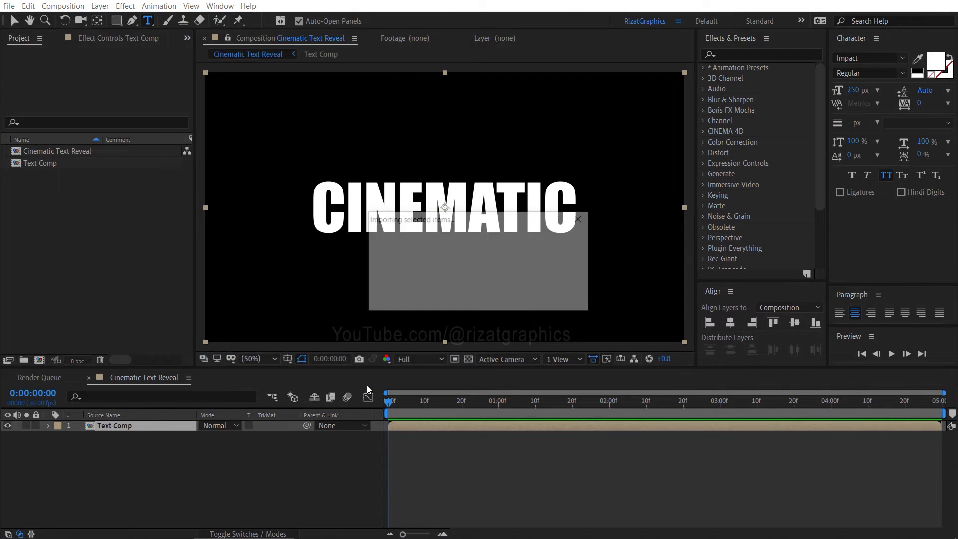
- Place dark-texture-watercolor.jpg beneath Text Comp and scale it to 54%
{"action": "left_click", "coordinate": [67, 247]}
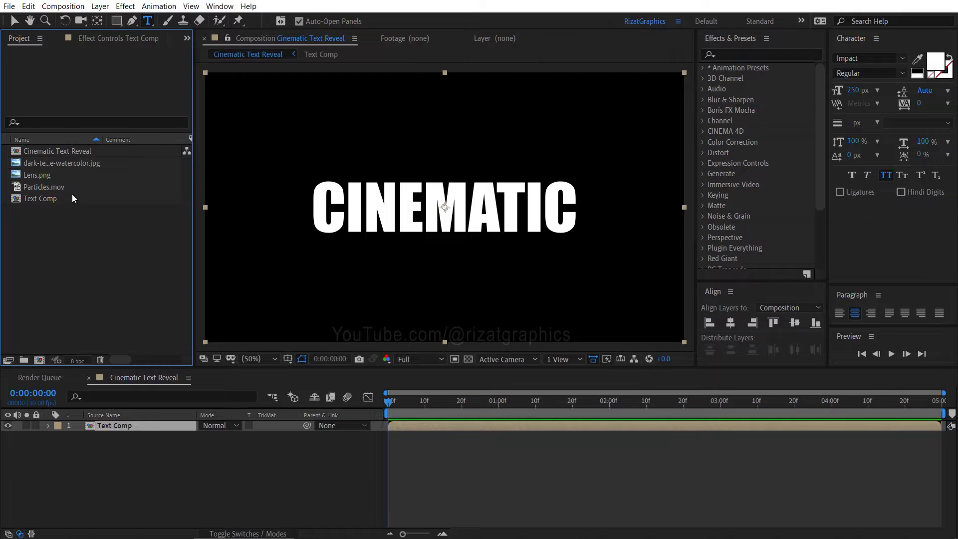
{"action": "left_click_drag", "start_coordinate": [74, 162], "coordinate": [89, 449]}
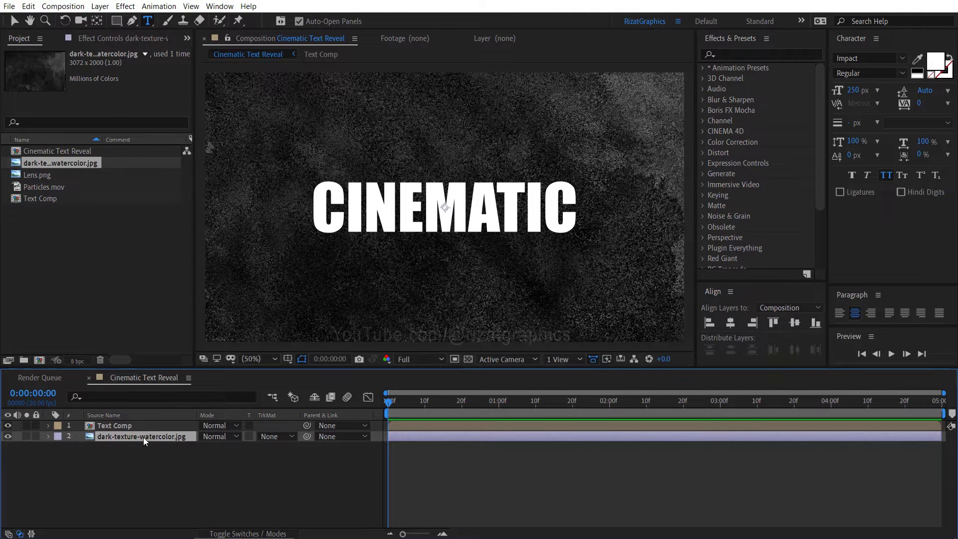
{"action": "key", "text": "s"}
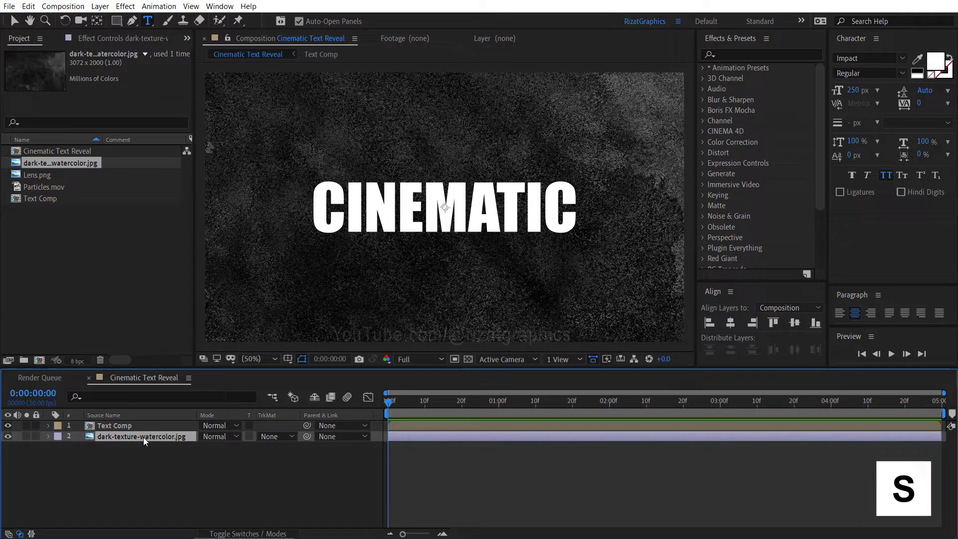
{"action": "left_click_drag", "start_coordinate": [219, 446], "coordinate": [183, 437]}
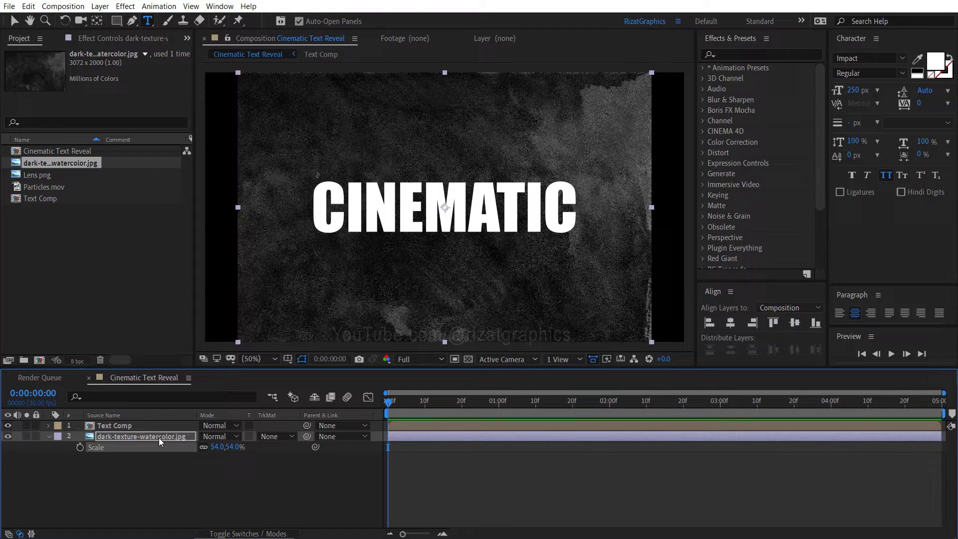
- Set the watercolor texture layer's track matte to Alpha Matte 'Text Comp'
{"action": "left_click", "coordinate": [49, 436]}
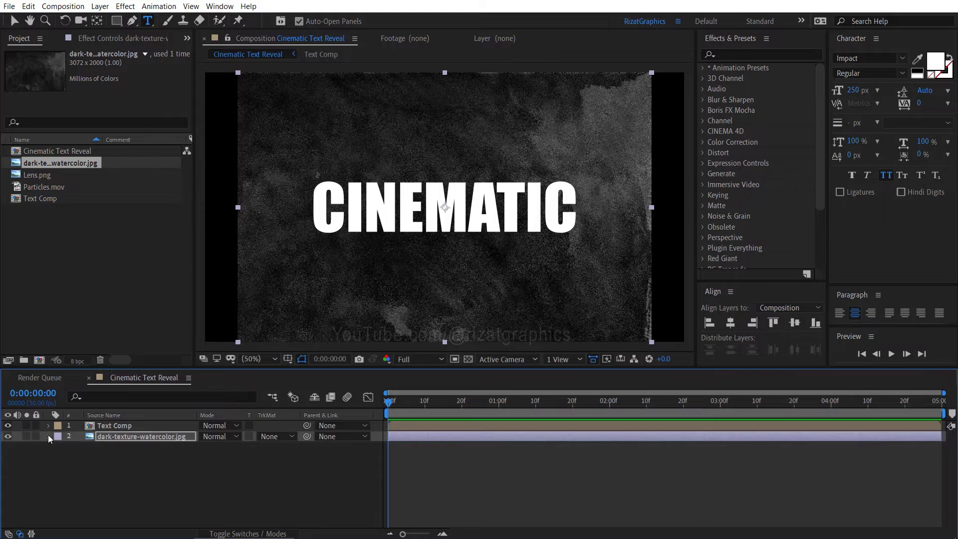
{"action": "left_click", "coordinate": [274, 438]}
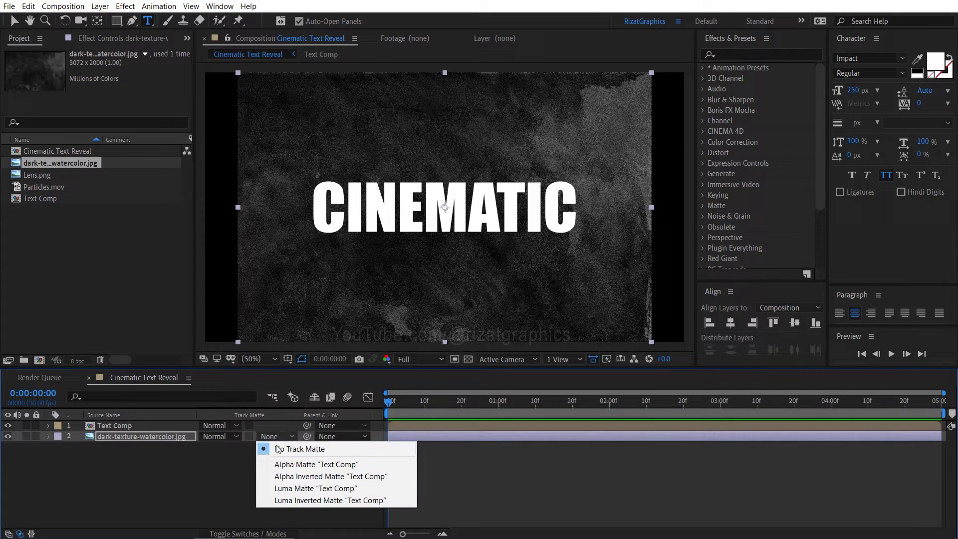
{"action": "left_click", "coordinate": [299, 464]}
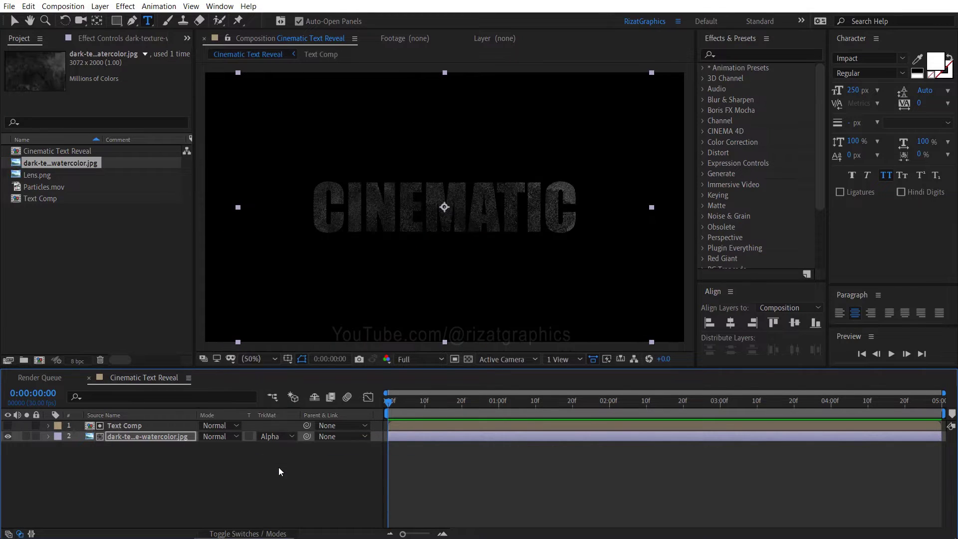
{"action": "left_click", "coordinate": [270, 534]}
{"action": "left_click", "coordinate": [269, 533]}
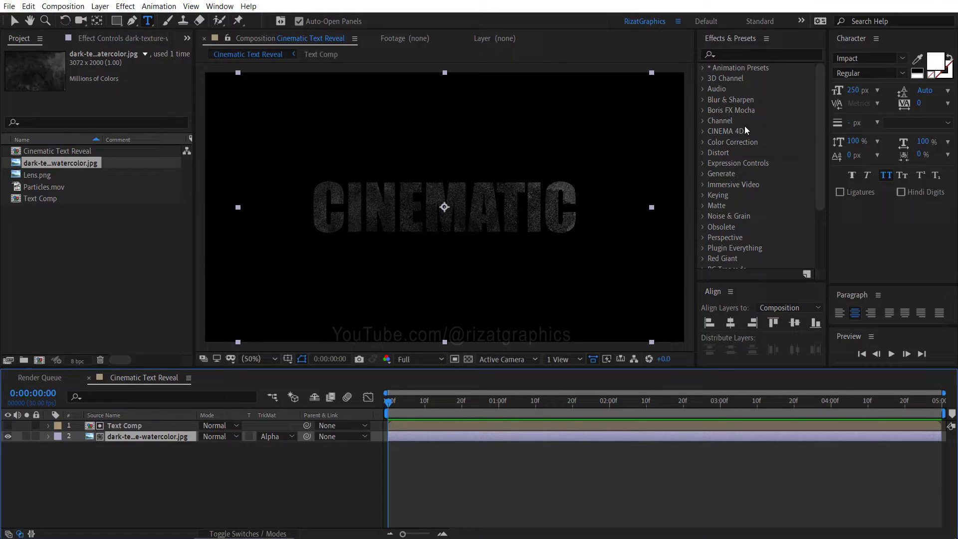
- Apply Curves to the watercolor texture and raise the RGB curve to brighten it
{"action": "left_click", "coordinate": [760, 55]}
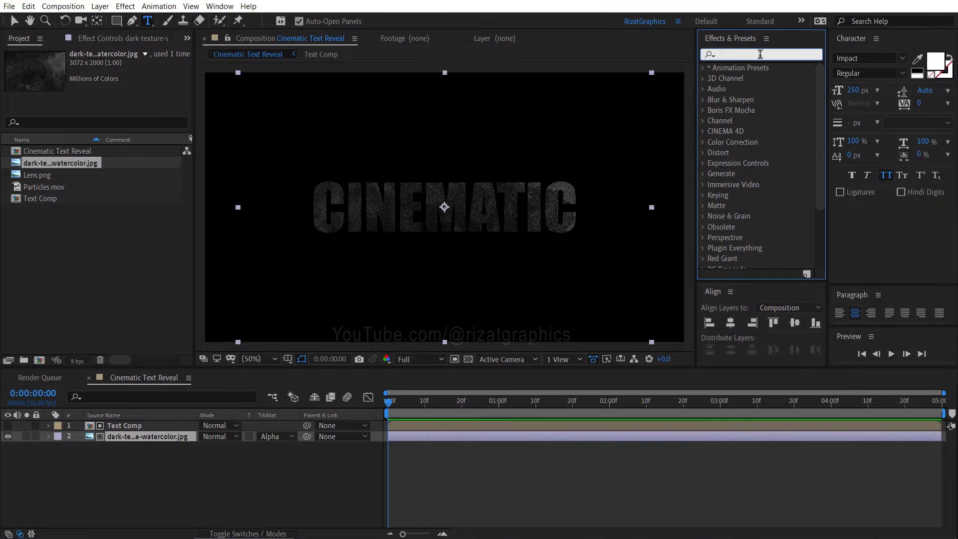
{"action": "type", "text": "curve"}
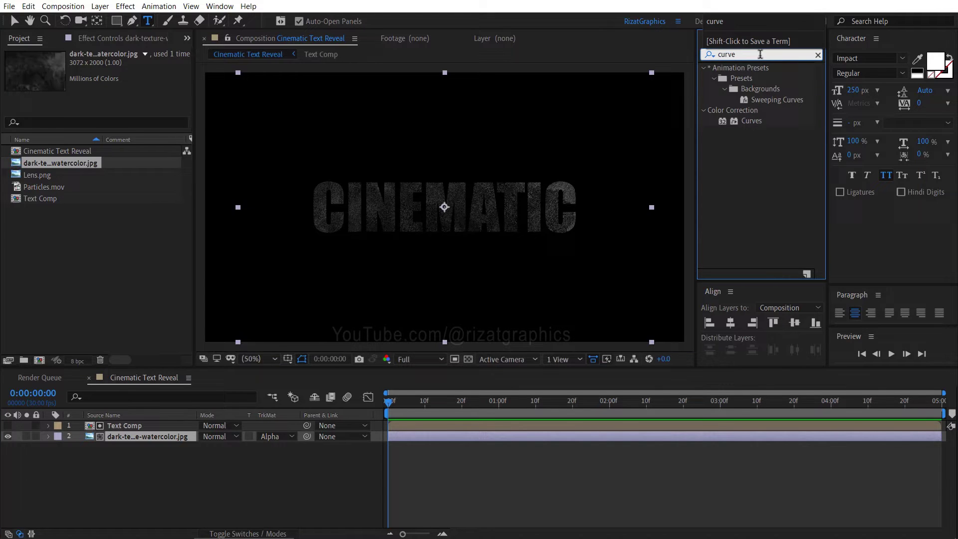
{"action": "left_click_drag", "start_coordinate": [753, 120], "coordinate": [503, 210]}
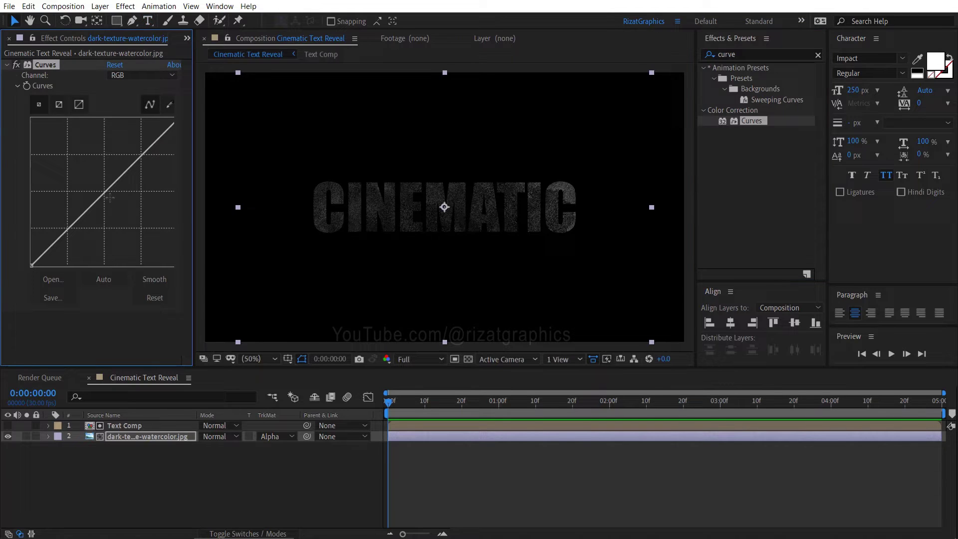
{"action": "left_click_drag", "start_coordinate": [92, 205], "coordinate": [76, 170]}
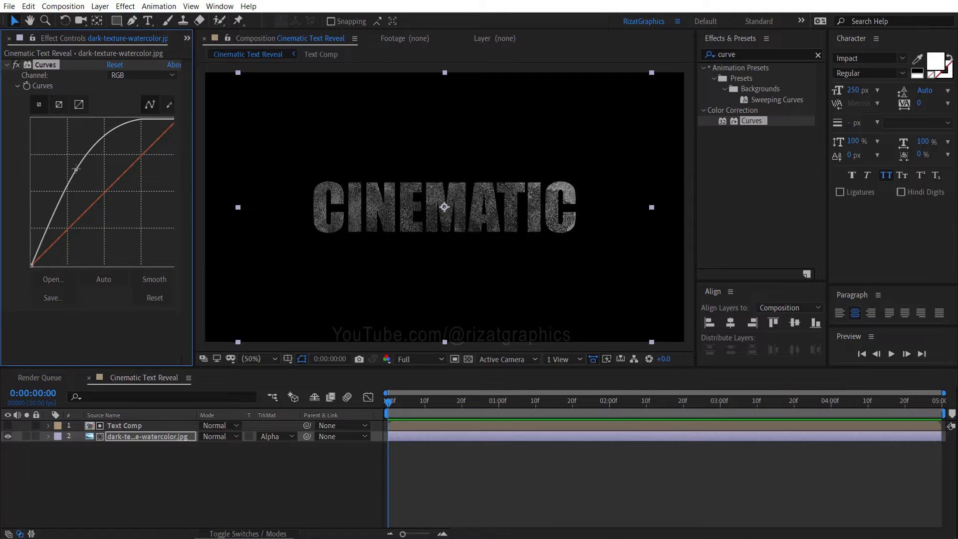
- Add another copy of Text Comp from the Project panel as the top layer
{"action": "left_click", "coordinate": [187, 38]}
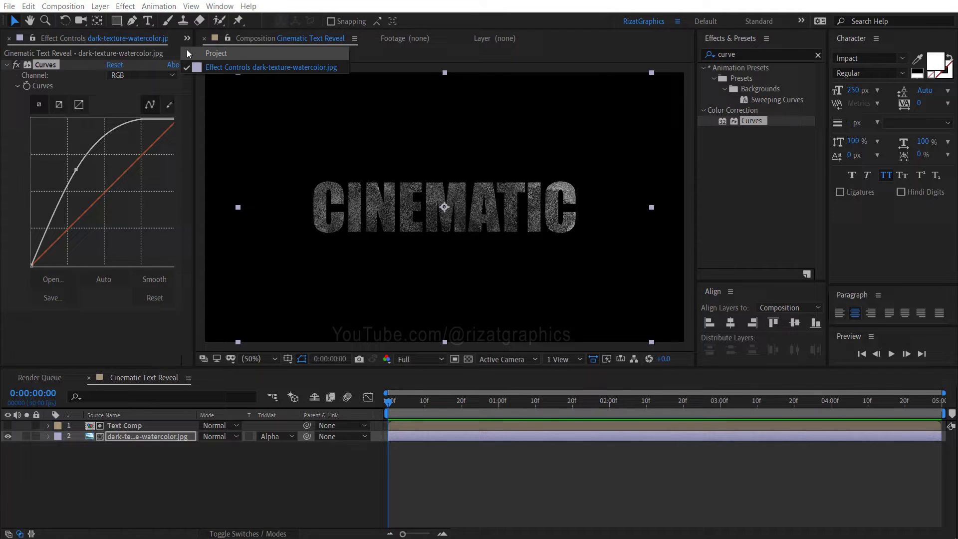
{"action": "left_click", "coordinate": [188, 50]}
{"action": "left_click", "coordinate": [48, 199]}
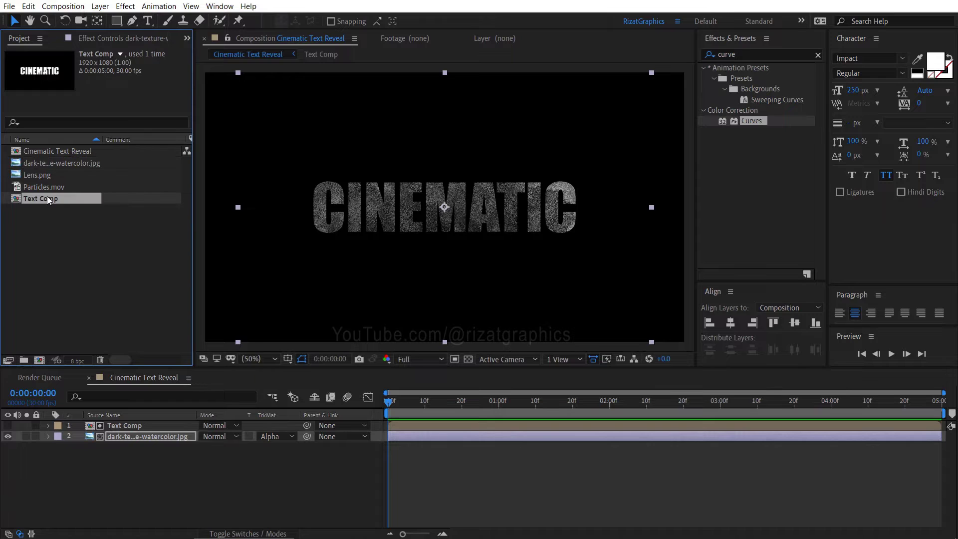
{"action": "left_click_drag", "start_coordinate": [79, 197], "coordinate": [90, 427]}
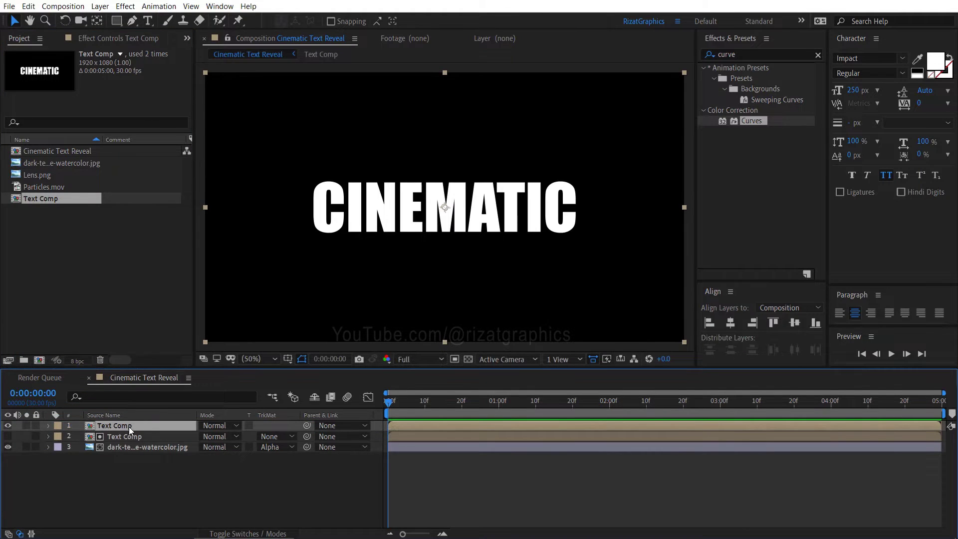
- Apply a Fill effect to the new Text Comp layer with the colour set to black
{"action": "left_click", "coordinate": [756, 54]}
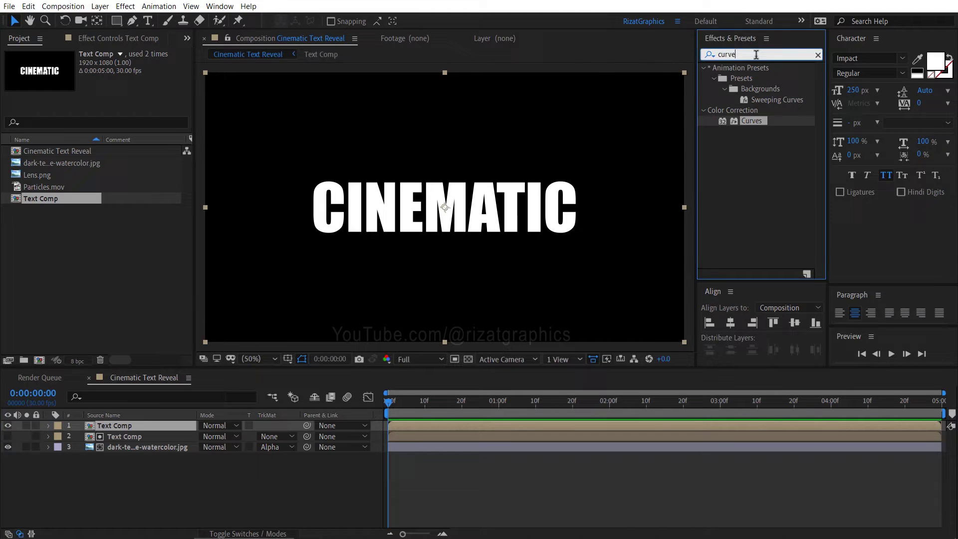
{"action": "type", "text": "fill"}
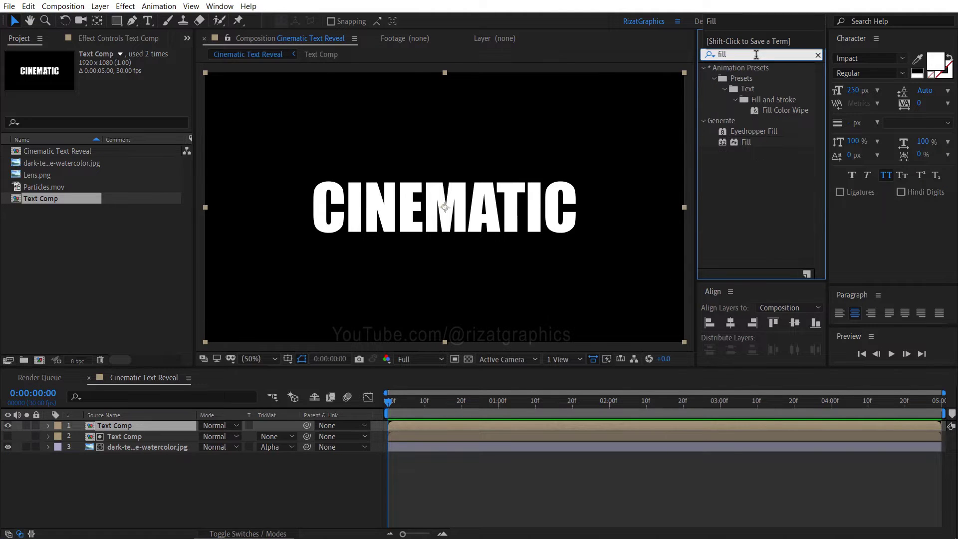
{"action": "left_click_drag", "start_coordinate": [746, 143], "coordinate": [499, 214]}
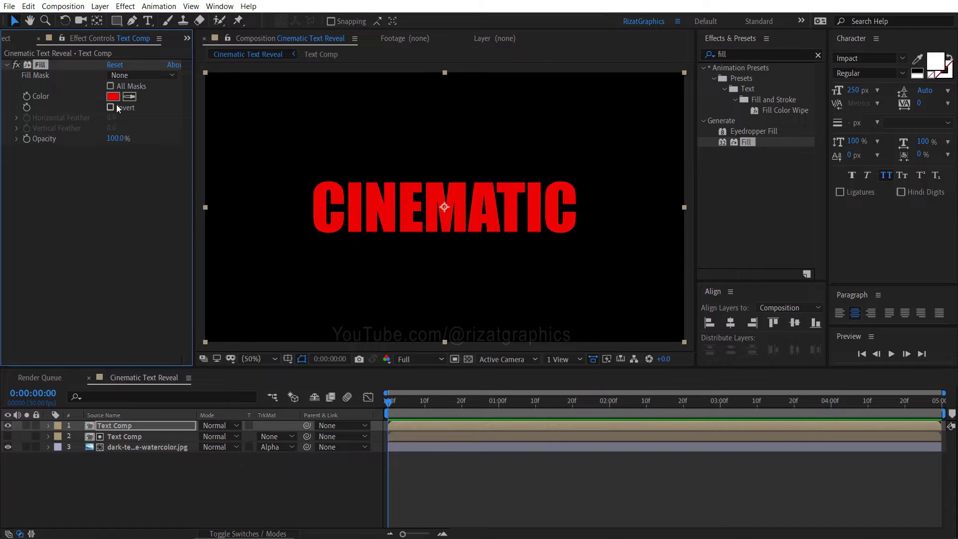
{"action": "left_click", "coordinate": [113, 96]}
{"action": "left_click_drag", "start_coordinate": [485, 251], "coordinate": [545, 303]}
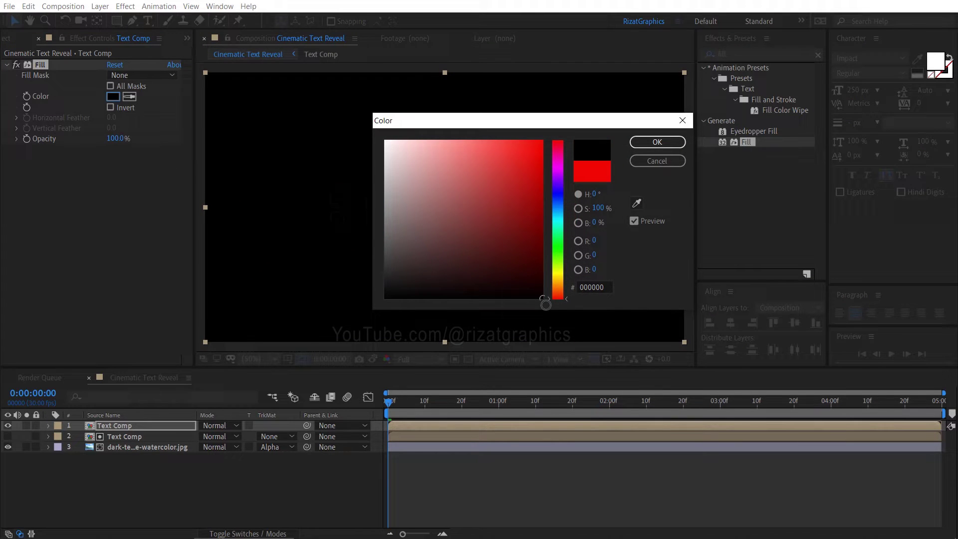
{"action": "left_click", "coordinate": [641, 141]}
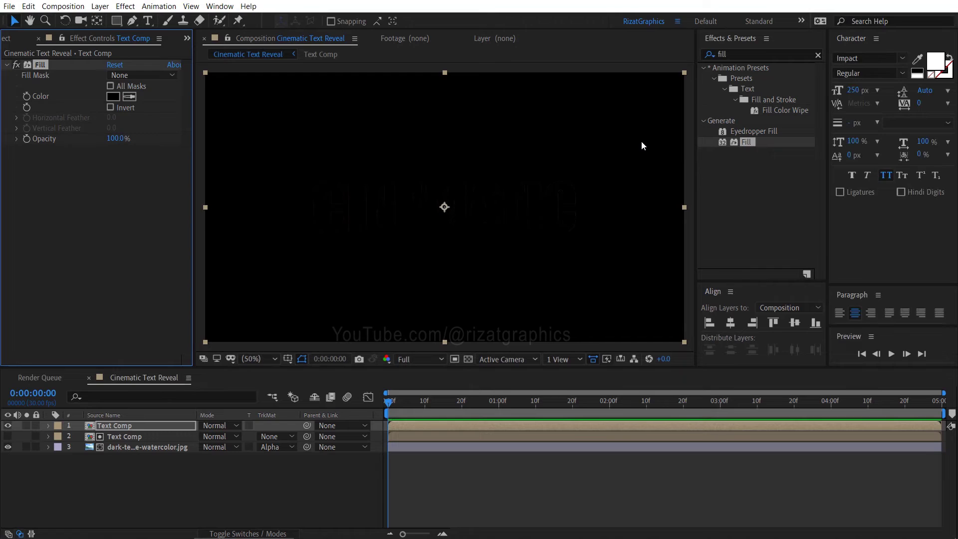
- Apply Bevel Alpha to the black Text Comp layer with a -240° light angle
{"action": "left_click", "coordinate": [759, 55]}
{"action": "type", "text": "bevel"}
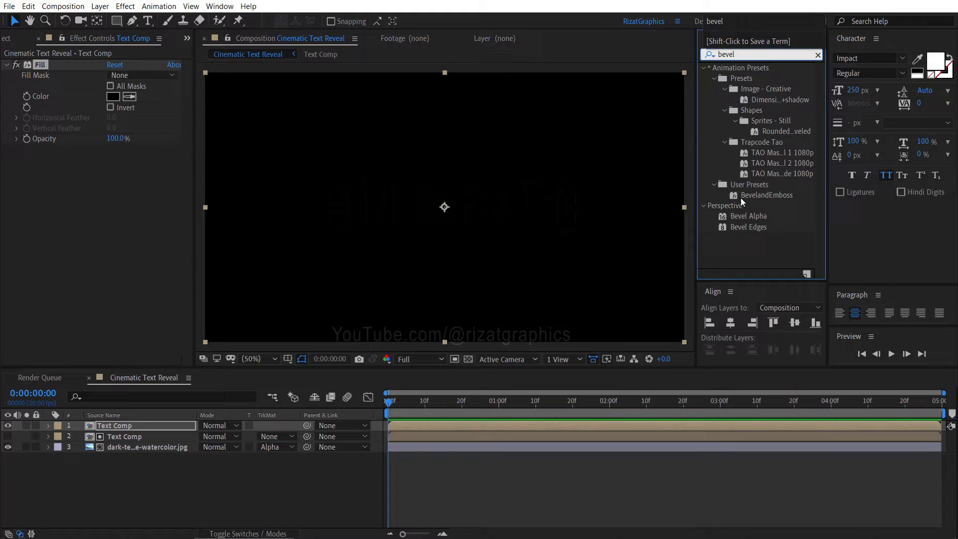
{"action": "left_click_drag", "start_coordinate": [743, 221], "coordinate": [445, 212]}
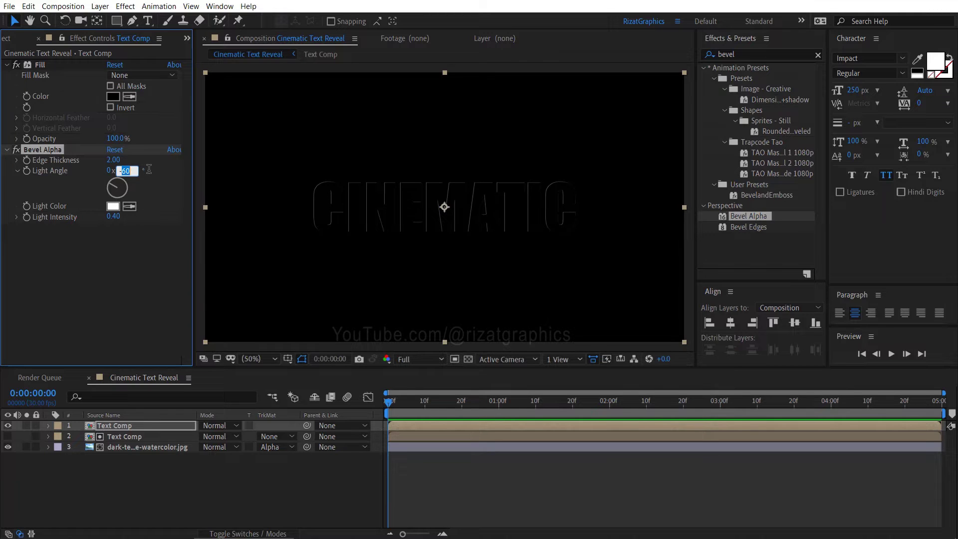
{"action": "type", "text": "-240"}
{"action": "key", "text": "Return"}
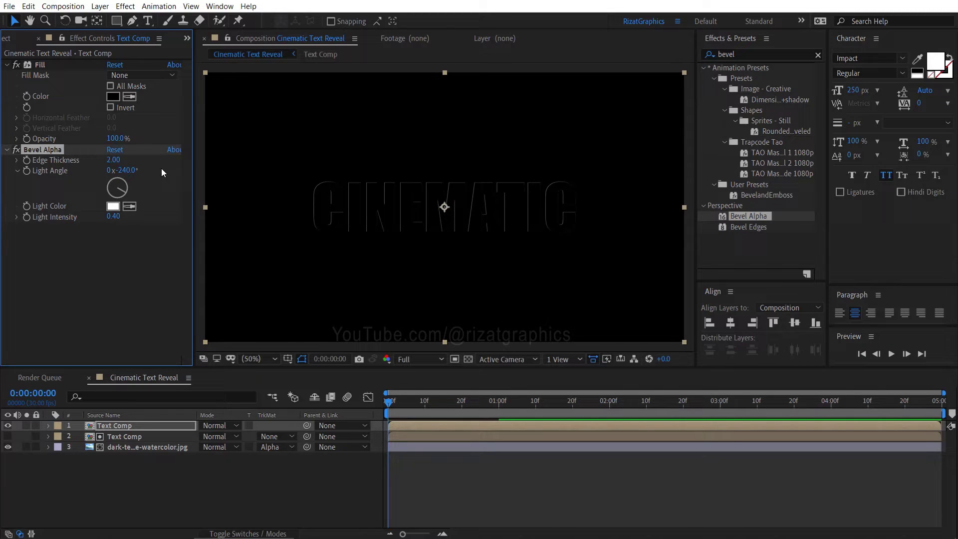
- Duplicate the beveled Text Comp layer and set both copies to Add blending
{"action": "left_click", "coordinate": [131, 426]}
{"action": "key", "text": "ctrl+d"}
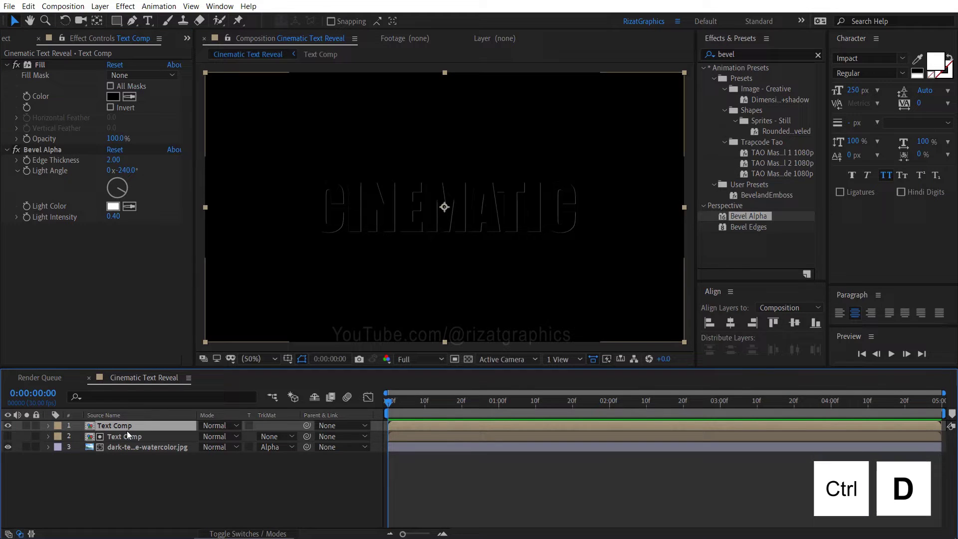
{"action": "left_click", "coordinate": [125, 438], "text": "ctrl"}
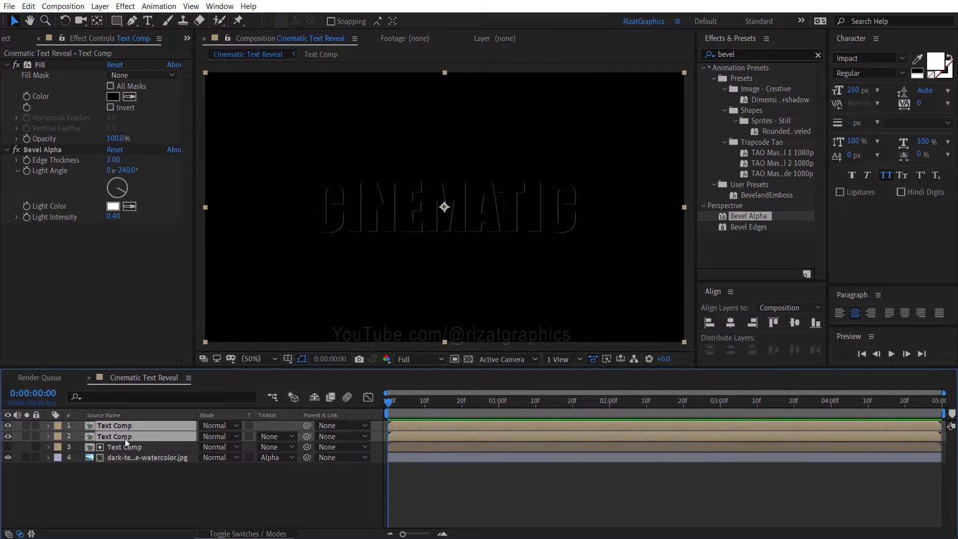
{"action": "left_click", "coordinate": [211, 426]}
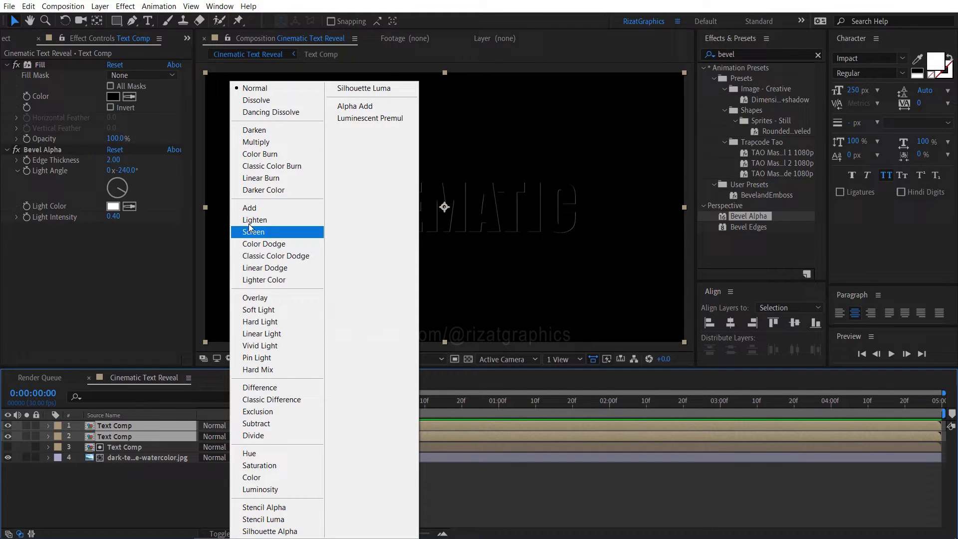
{"action": "left_click", "coordinate": [249, 210]}
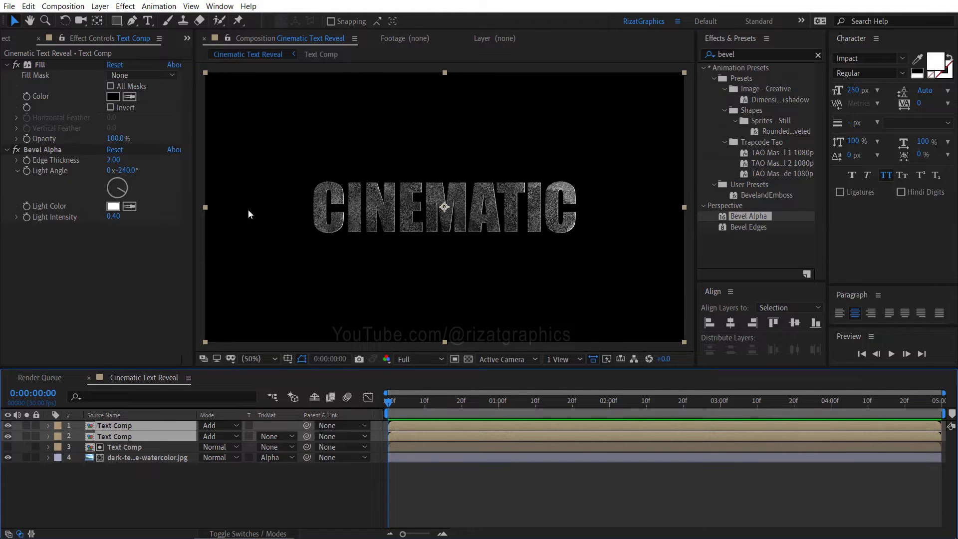
- Compare the bevel by toggling layer 2, fit the composition in view, and select all layers
{"action": "scroll", "coordinate": [422, 224], "scroll_direction": "up", "scroll_amount": 2}
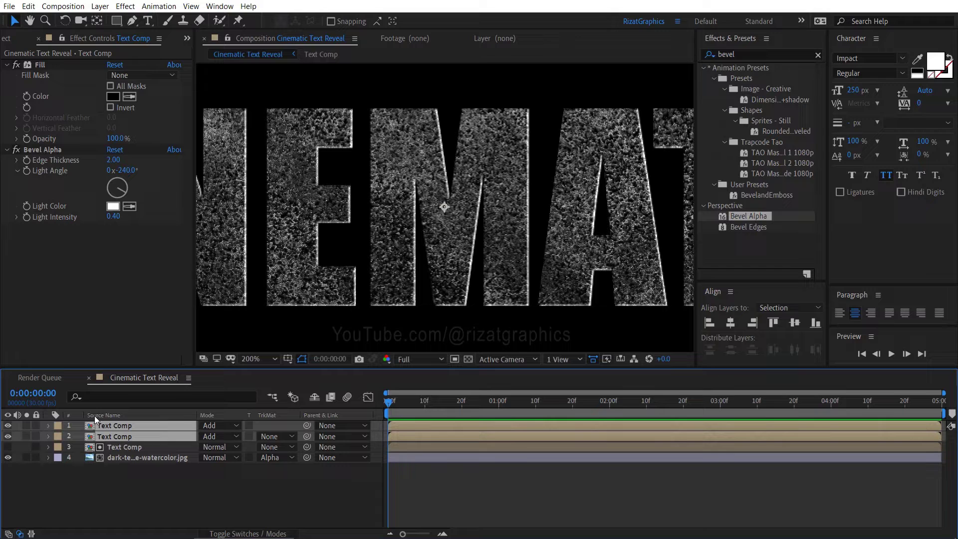
{"action": "left_click", "coordinate": [8, 434]}
{"action": "left_click", "coordinate": [8, 434]}
{"action": "left_click", "coordinate": [8, 434]}
{"action": "left_click", "coordinate": [8, 435]}
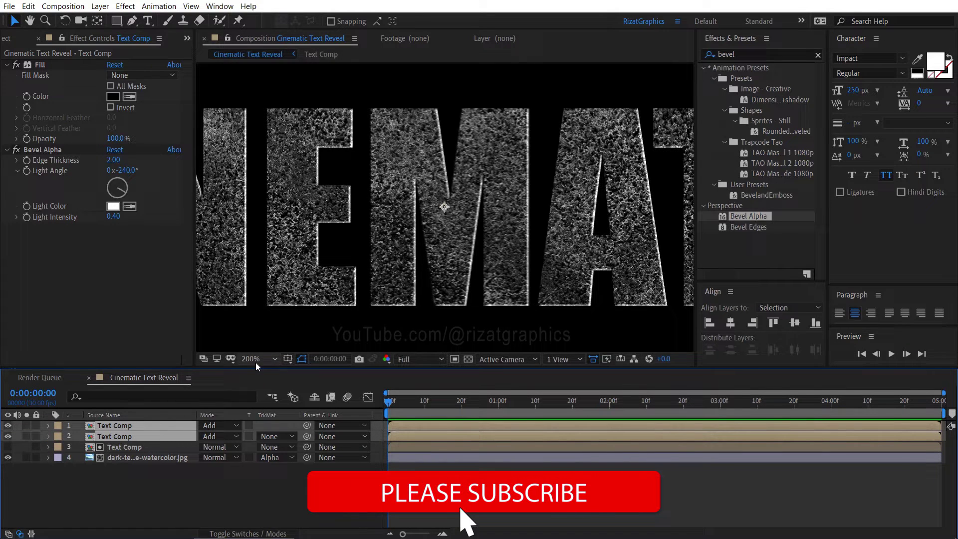
{"action": "left_click", "coordinate": [257, 359]}
{"action": "left_click", "coordinate": [278, 151]}
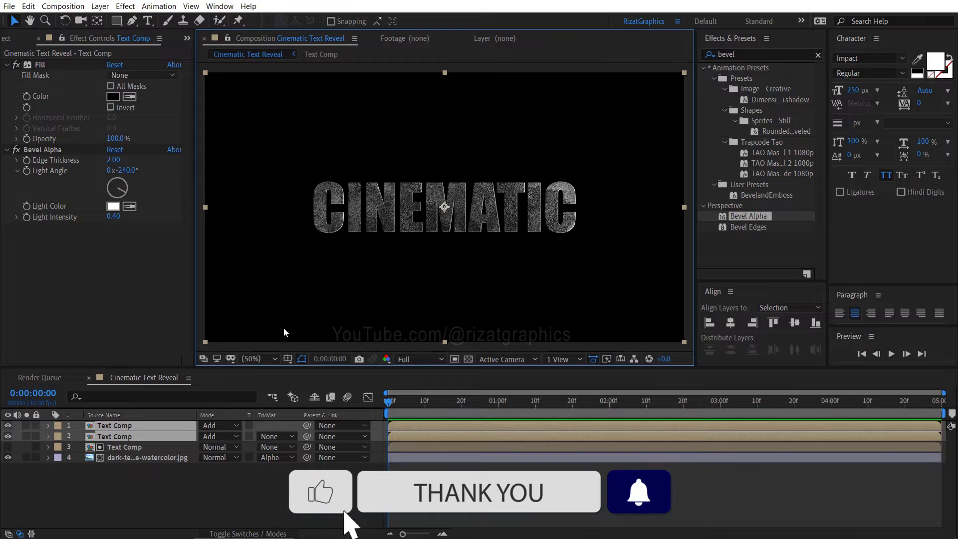
{"action": "left_click", "coordinate": [148, 457]}
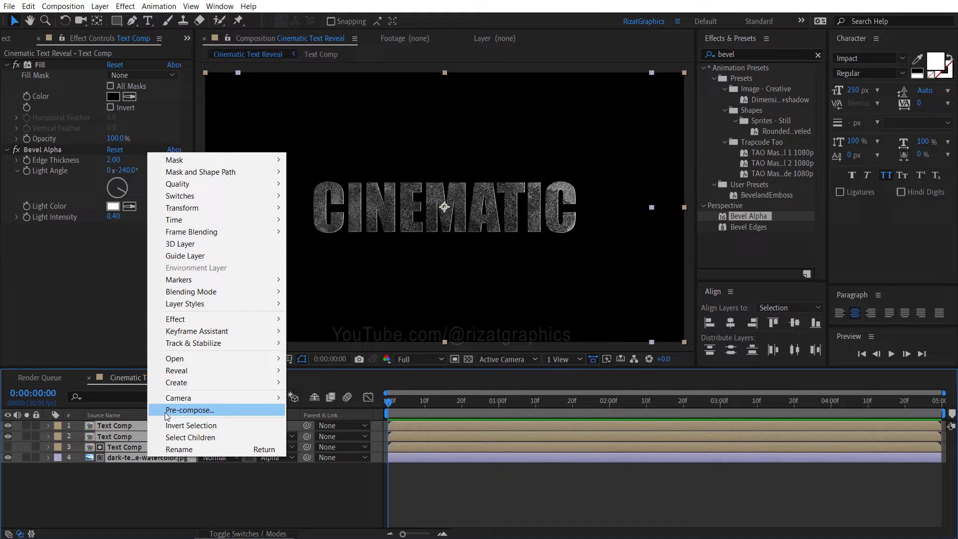
- Pre-compose the four selected layers into a new composition named 'Text_Build'
{"action": "left_click", "coordinate": [190, 410]}
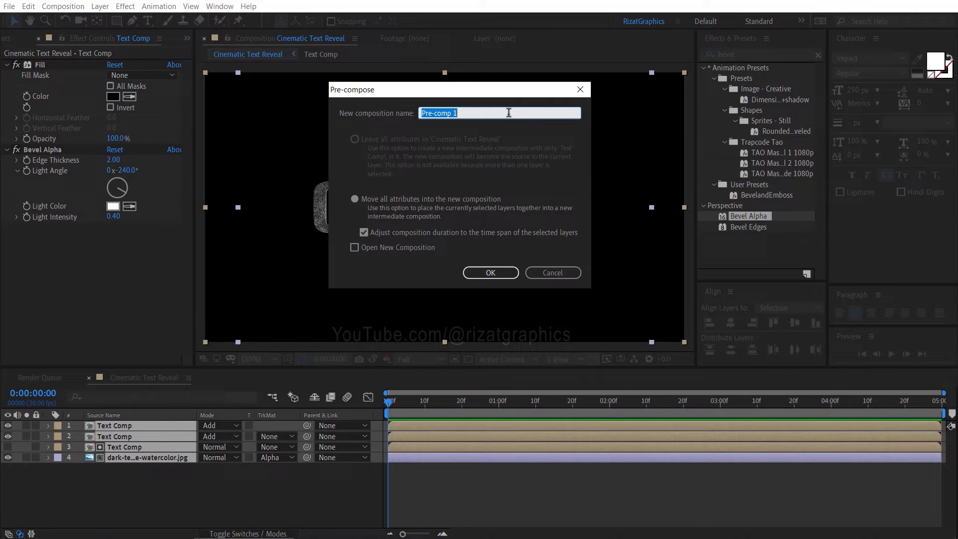
{"action": "type", "text": "Text_Build"}
{"action": "left_click", "coordinate": [499, 271]}
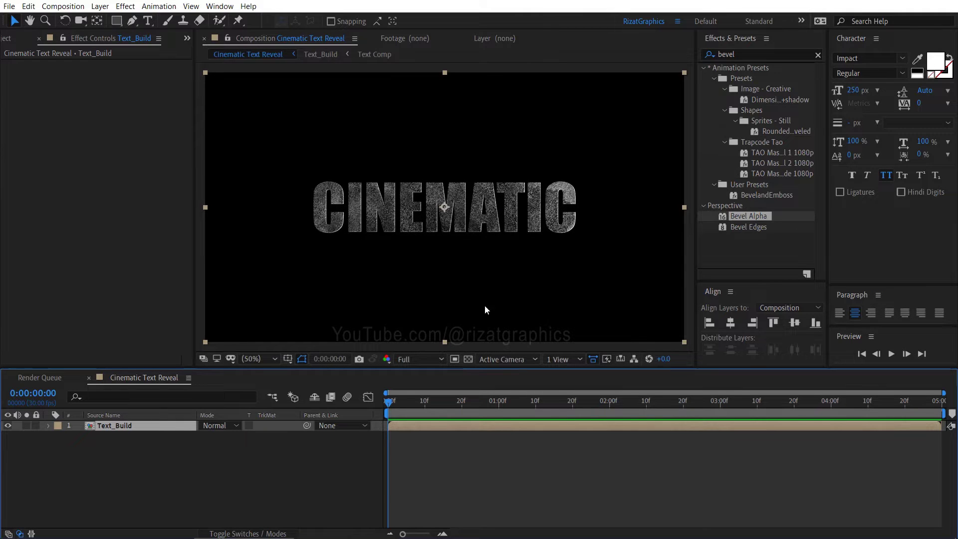
- Make Text_Build a 3D layer and add Camera 1 with default settings
{"action": "left_click", "coordinate": [244, 533]}
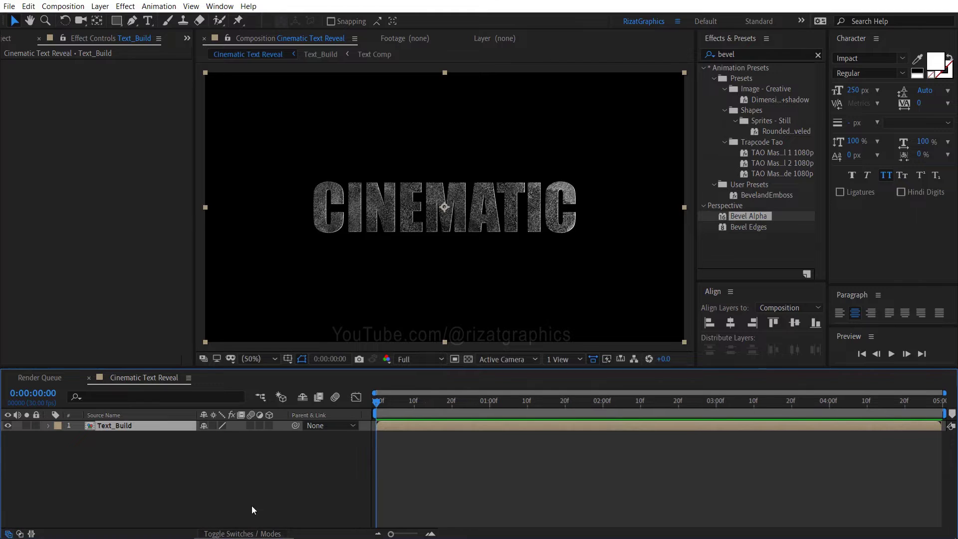
{"action": "left_click", "coordinate": [268, 426]}
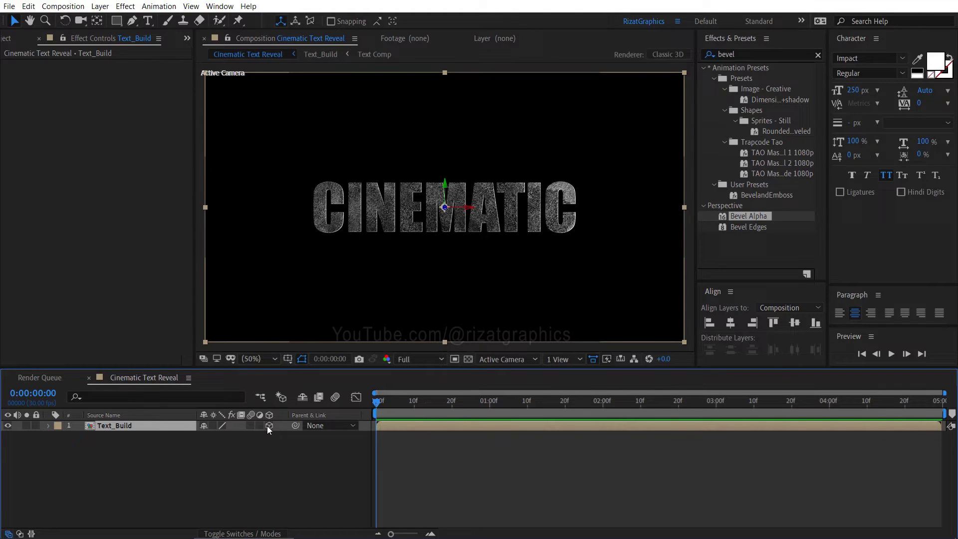
{"action": "right_click", "coordinate": [183, 486]}
{"action": "mouse_move", "coordinate": [209, 369]}
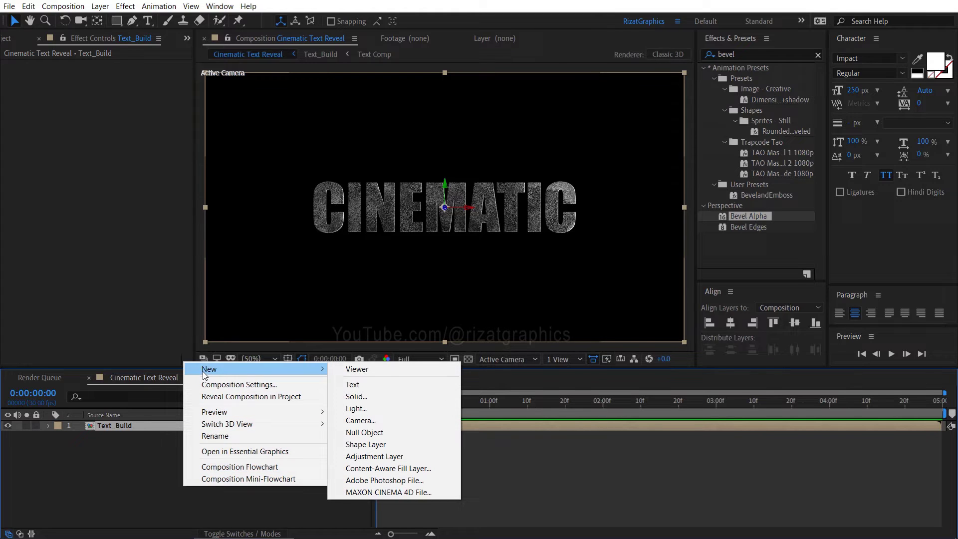
{"action": "left_click", "coordinate": [385, 420]}
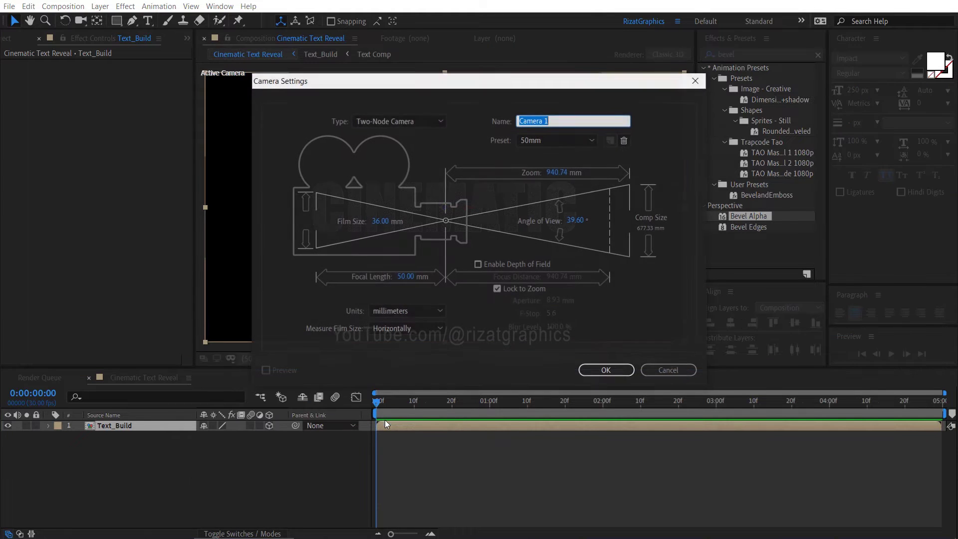
{"action": "left_click", "coordinate": [605, 370]}
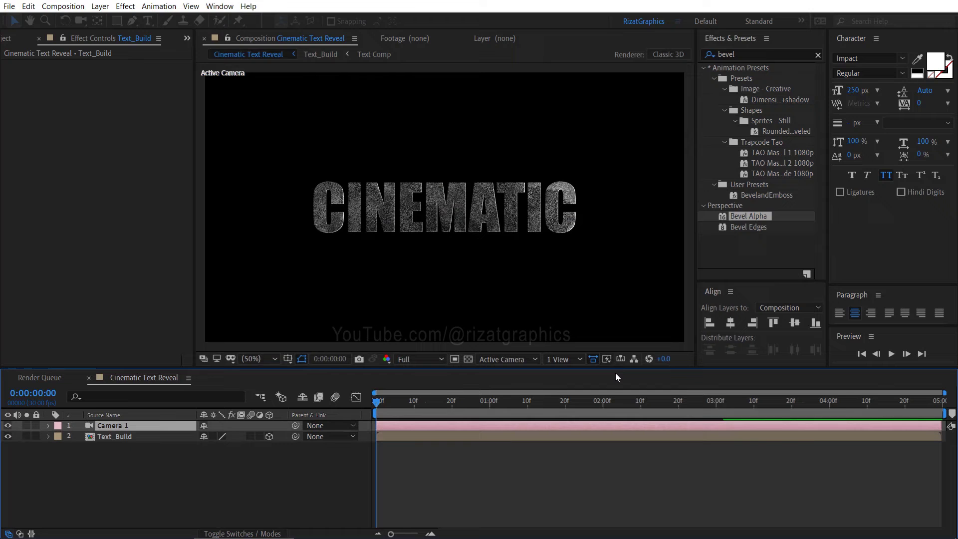
- Add a 3D Null 1 and parent Camera 1 to it
{"action": "right_click", "coordinate": [205, 484]}
{"action": "mouse_move", "coordinate": [229, 368]}
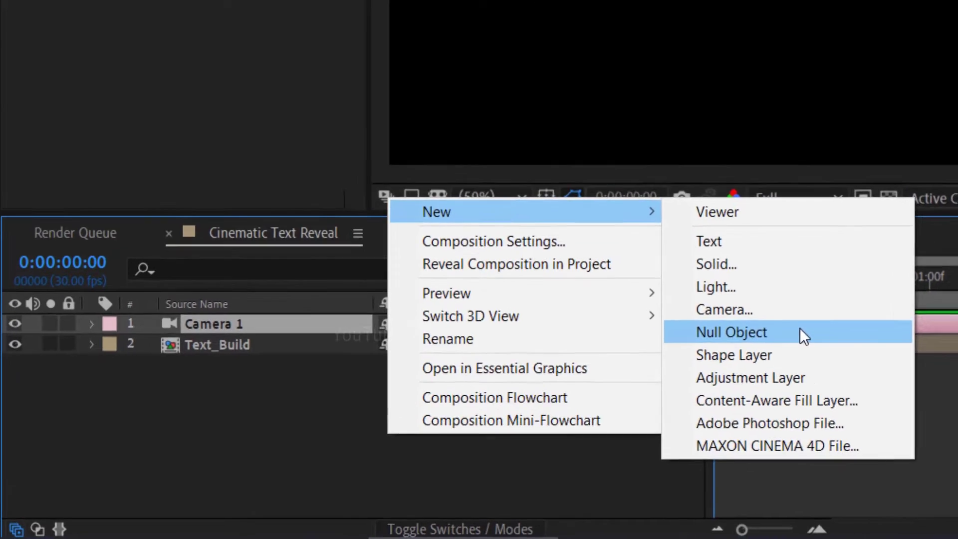
{"action": "left_click", "coordinate": [800, 327]}
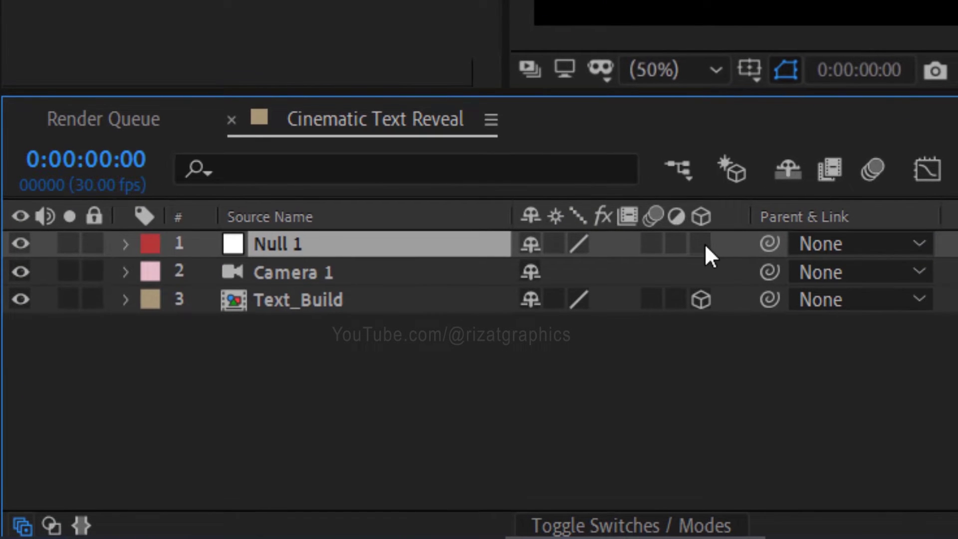
{"action": "left_click", "coordinate": [703, 244]}
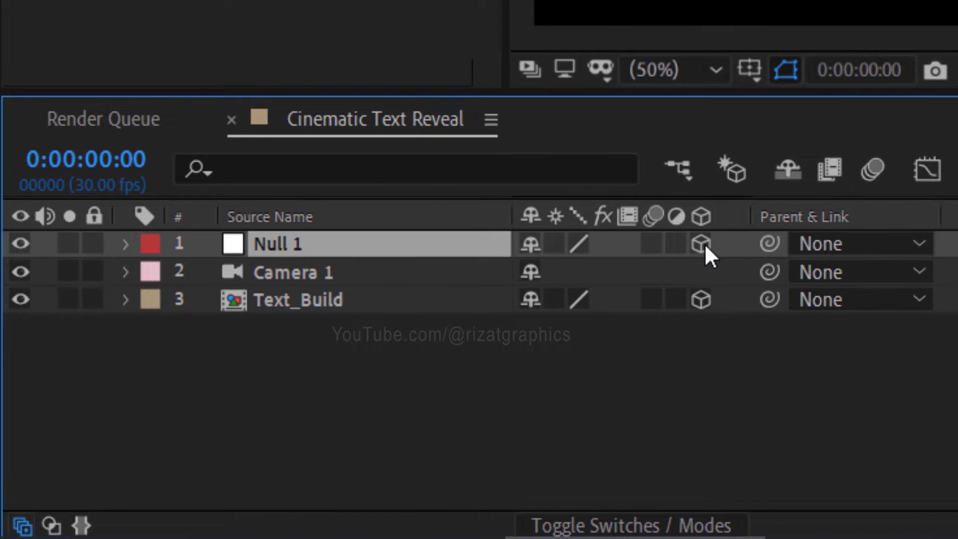
{"action": "left_click", "coordinate": [364, 273]}
{"action": "left_click_drag", "start_coordinate": [770, 271], "coordinate": [419, 247]}
{"action": "left_click", "coordinate": [418, 245]}
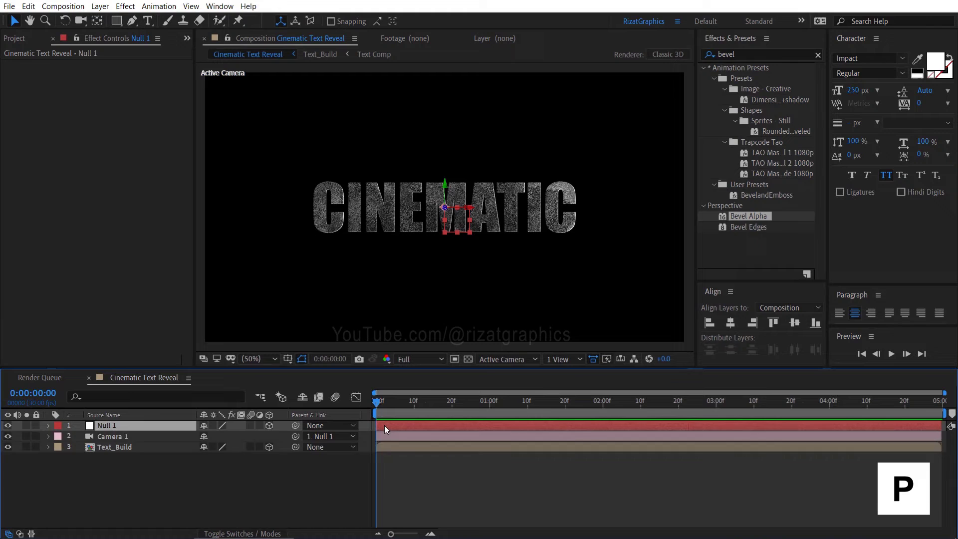
- Keyframe Null 1's Position at 2 seconds, then set z to 2700 at frame 0
{"action": "key", "text": "p"}
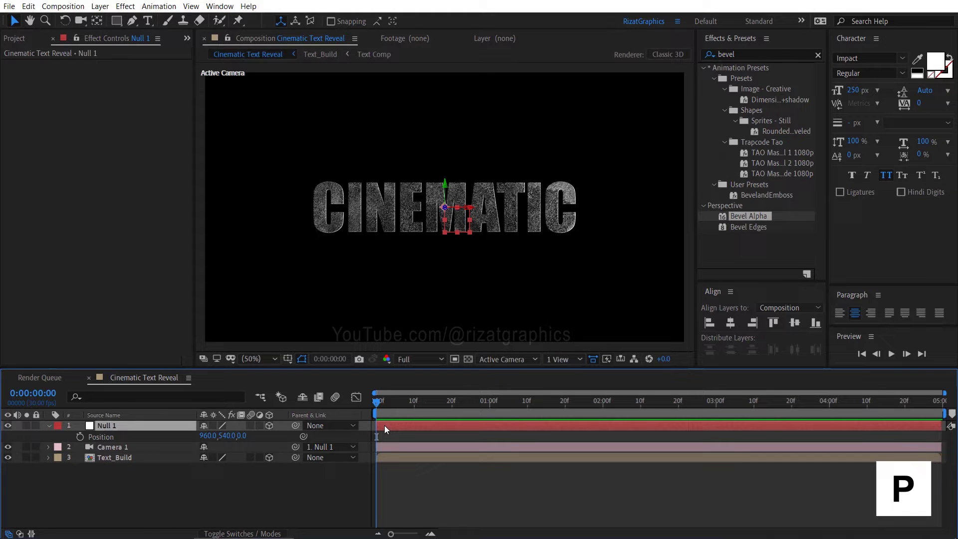
{"action": "left_click", "coordinate": [602, 406]}
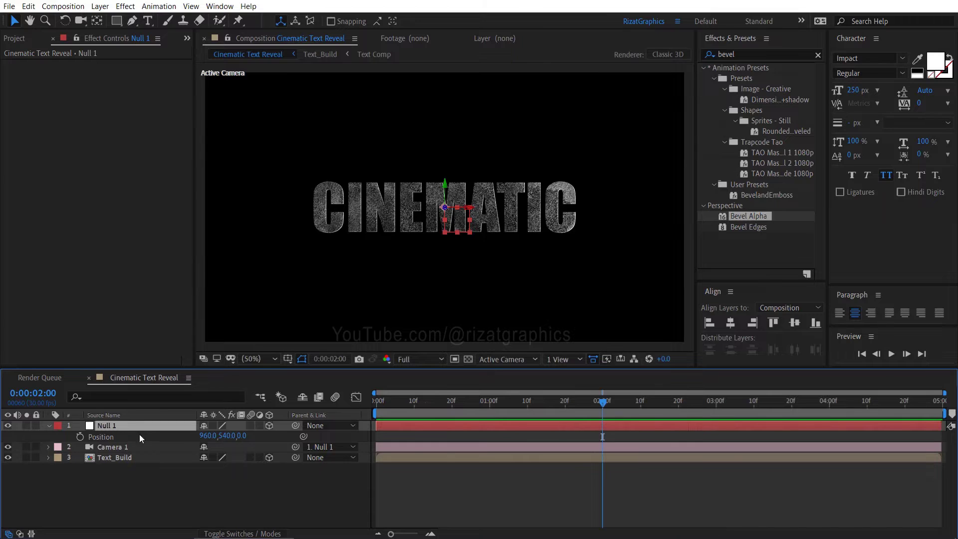
{"action": "left_click", "coordinate": [80, 436]}
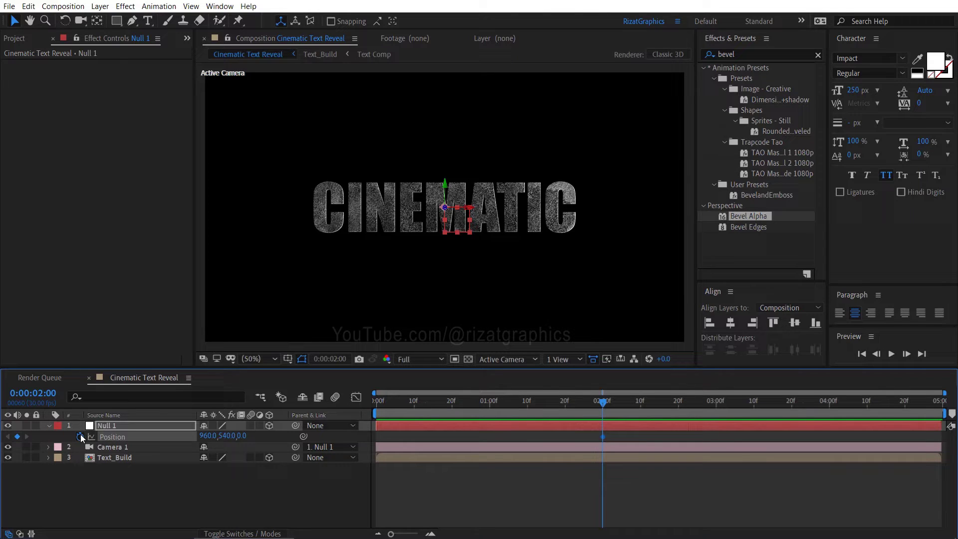
{"action": "left_click", "coordinate": [377, 402]}
{"action": "left_click_drag", "start_coordinate": [241, 435], "coordinate": [296, 428]}
{"action": "left_click", "coordinate": [248, 436]}
{"action": "type", "text": "2700"}
{"action": "key", "text": "Return"}
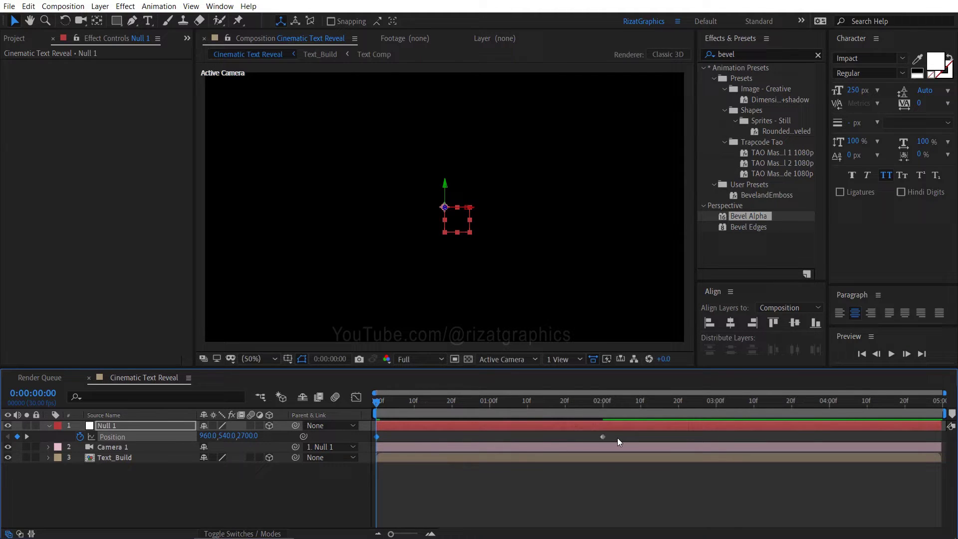
- Apply Easy Ease to both Position keyframes and raise the 2-second keyframe's influence
{"action": "left_click_drag", "start_coordinate": [617, 438], "coordinate": [370, 439]}
{"action": "key", "text": "F9"}
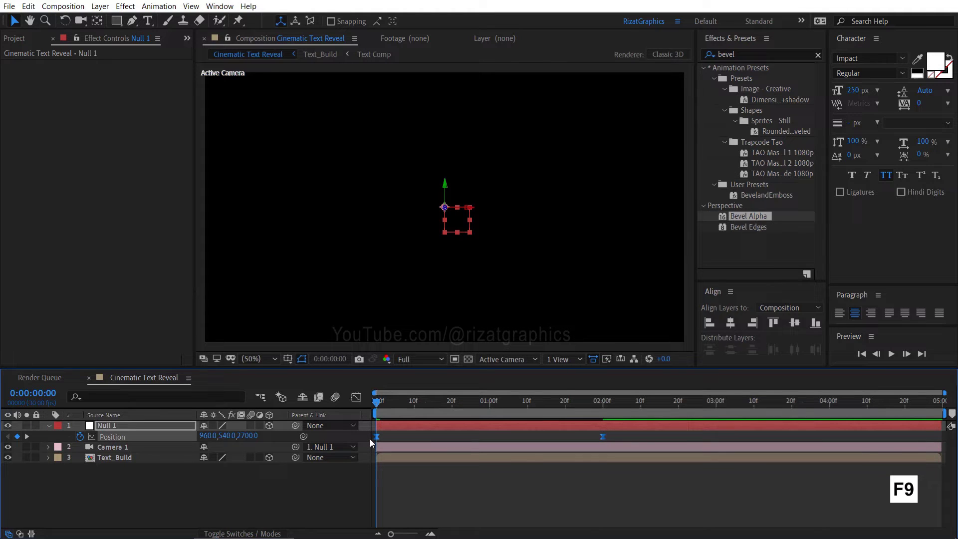
{"action": "left_click", "coordinate": [354, 398]}
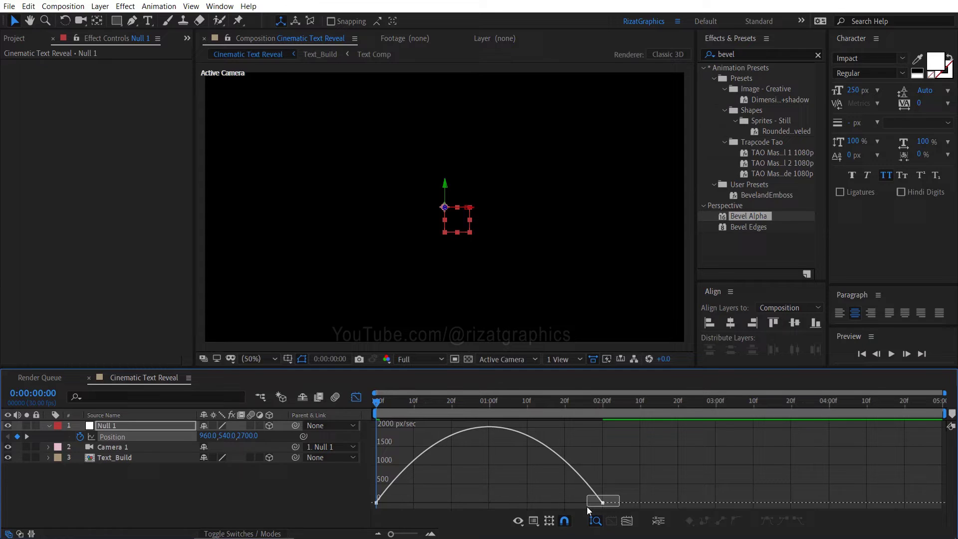
{"action": "left_click_drag", "start_coordinate": [586, 507], "coordinate": [487, 500]}
{"action": "left_click", "coordinate": [356, 397]}
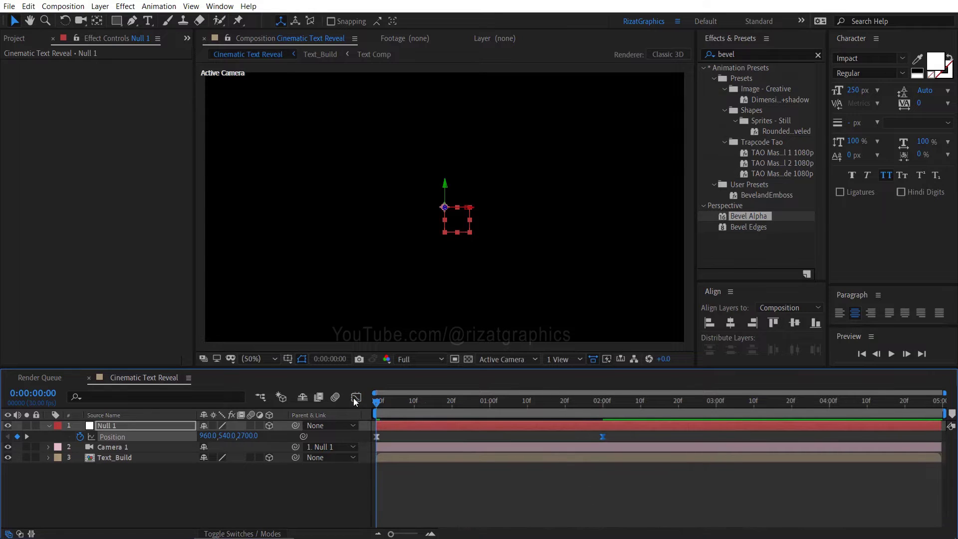
- Turn on motion blur for the Text_Build layer
{"action": "left_click", "coordinate": [48, 425]}
{"action": "left_click", "coordinate": [135, 445]}
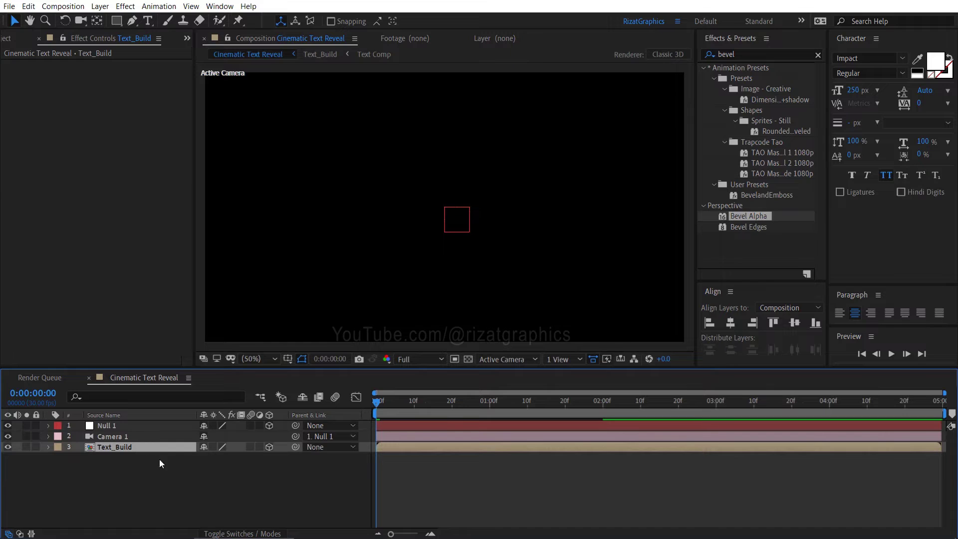
{"action": "left_click", "coordinate": [249, 446]}
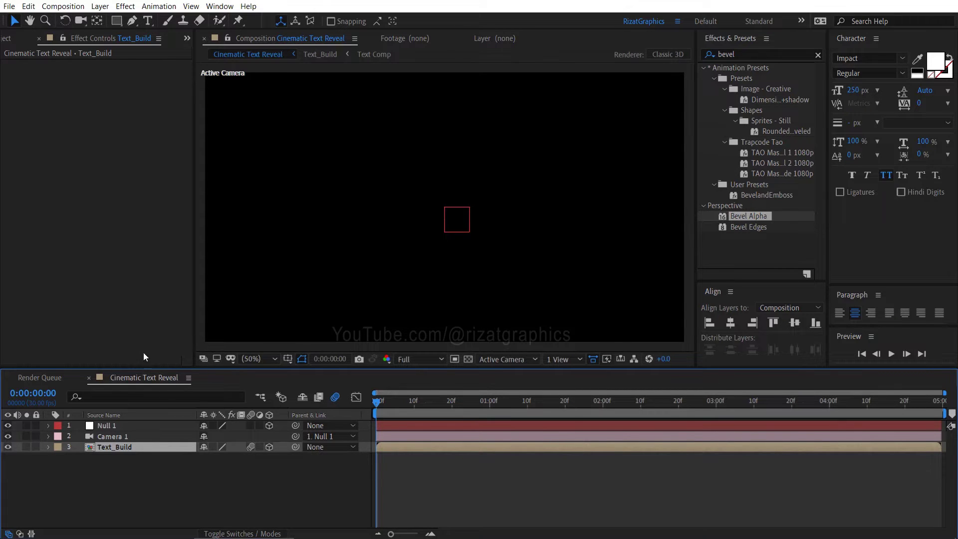
- Add Particles.mov as the bottom layer of the composition and preview it
{"action": "left_click", "coordinate": [7, 40]}
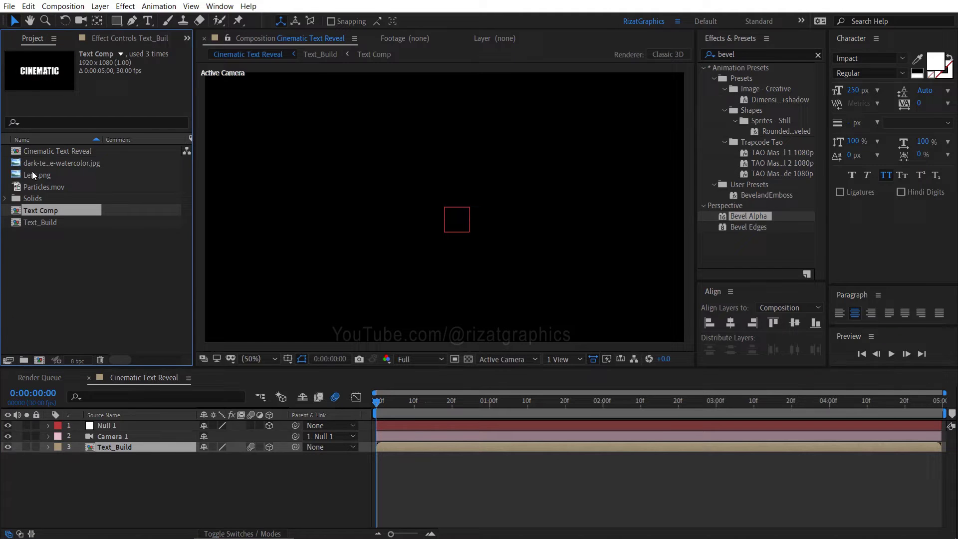
{"action": "left_click_drag", "start_coordinate": [51, 184], "coordinate": [99, 460]}
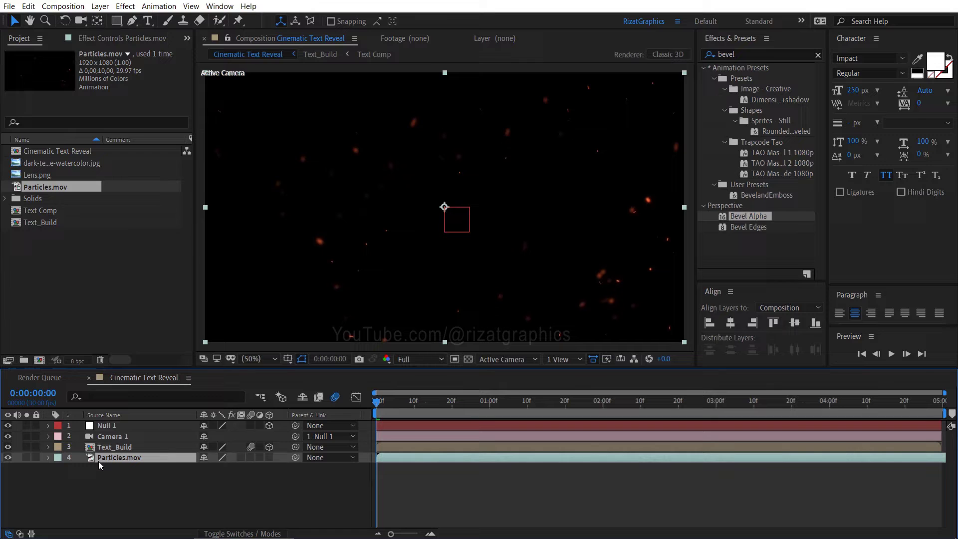
{"action": "left_click", "coordinate": [892, 355]}
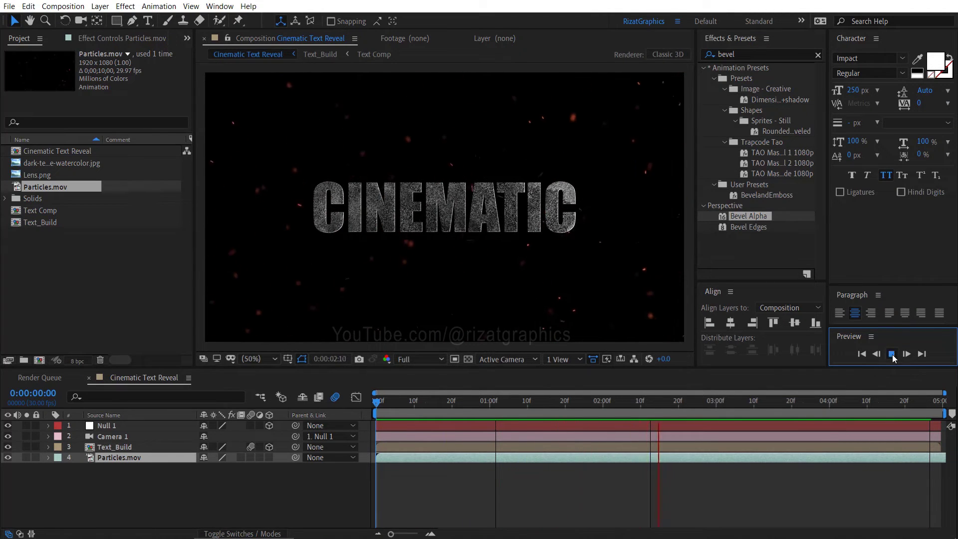
- Create a comp-size solid named 'Lens Flare' and move it to the top of the stack
{"action": "left_click", "coordinate": [892, 354]}
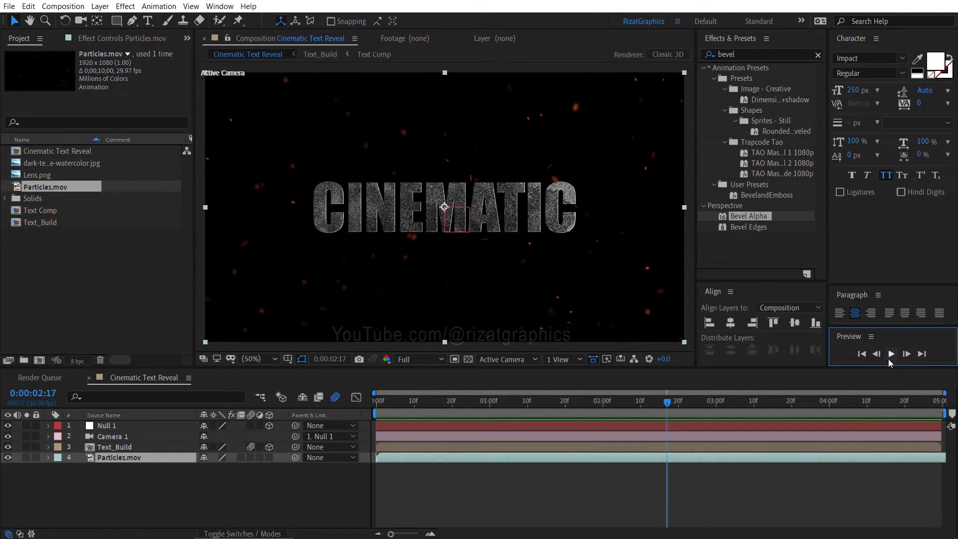
{"action": "right_click", "coordinate": [146, 488]}
{"action": "mouse_move", "coordinate": [174, 377]}
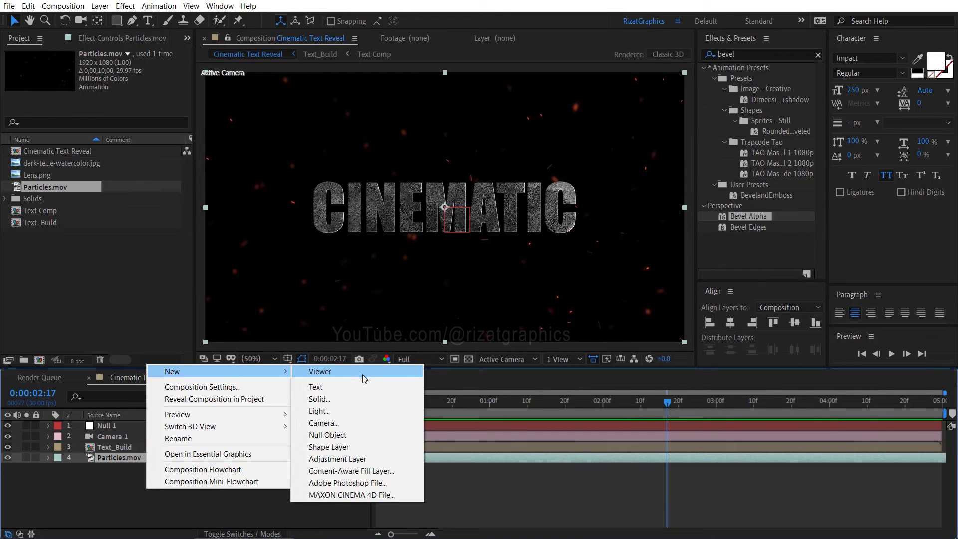
{"action": "left_click", "coordinate": [360, 399]}
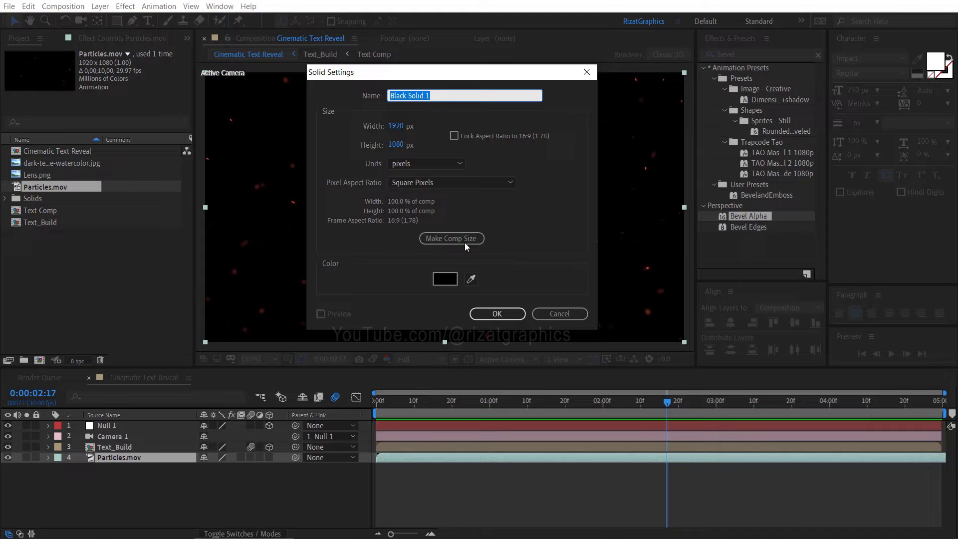
{"action": "left_click", "coordinate": [486, 96]}
{"action": "key", "text": "ctrl+a"}
{"action": "type", "text": "Lens Flare"}
{"action": "left_click", "coordinate": [472, 239]}
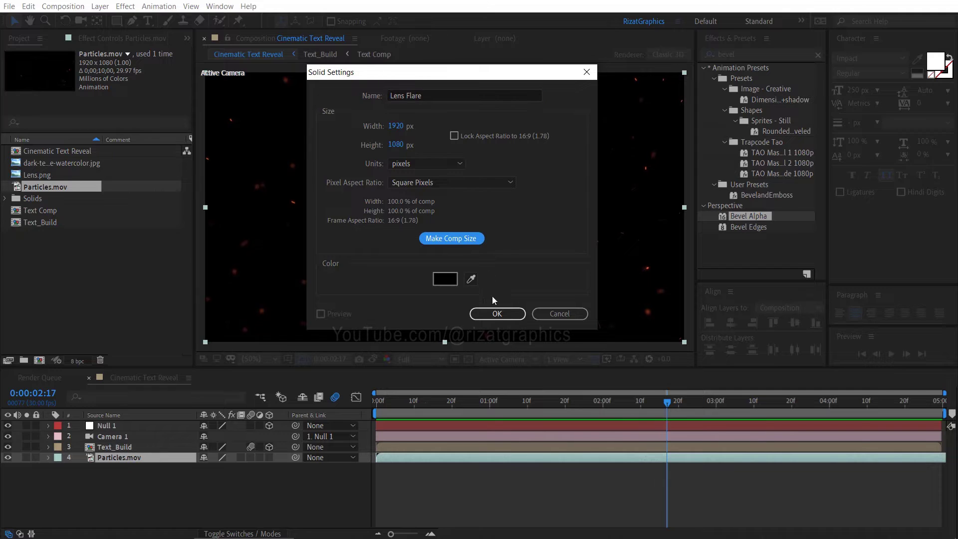
{"action": "left_click", "coordinate": [493, 313]}
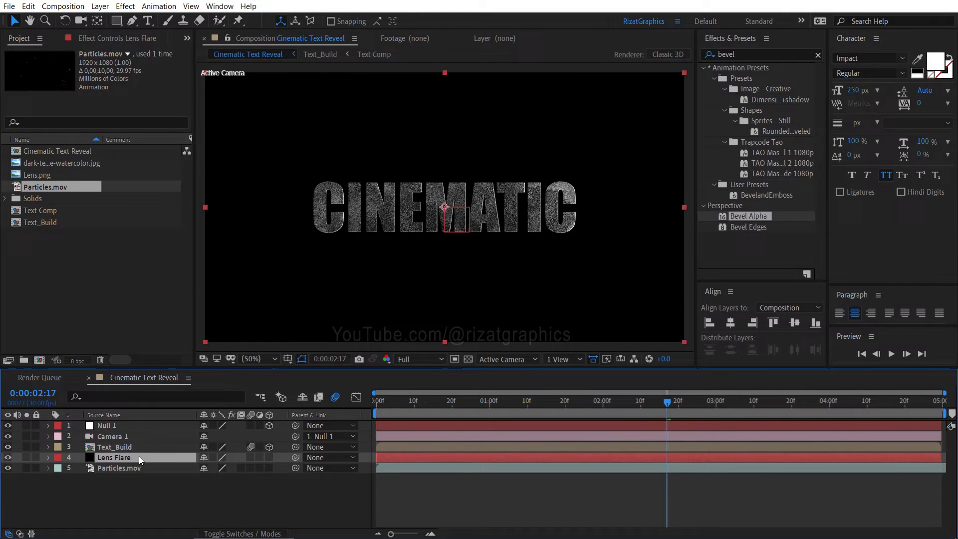
{"action": "left_click_drag", "start_coordinate": [139, 456], "coordinate": [137, 420]}
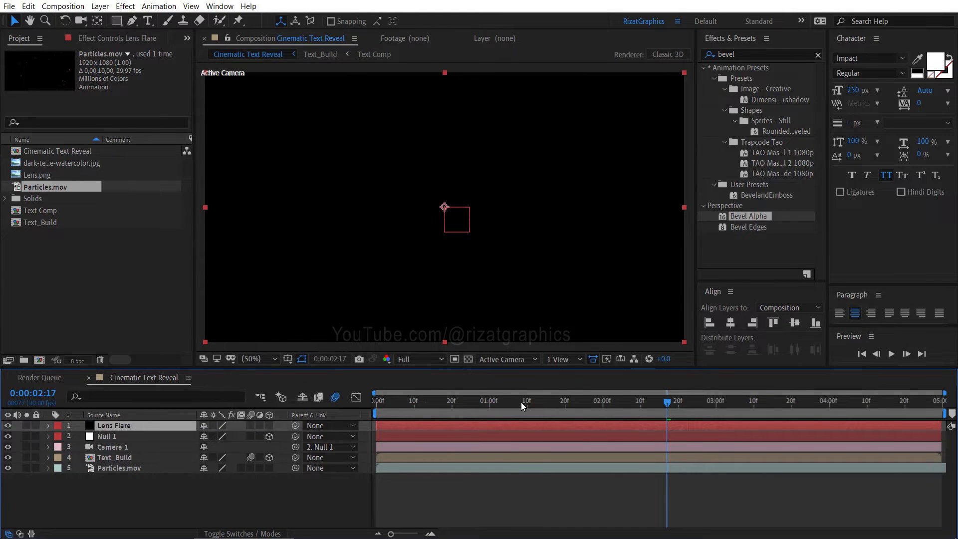
- Apply Lens Flare with 105mm Prime lens type, centred above the frame's top edge
{"action": "left_click", "coordinate": [760, 54]}
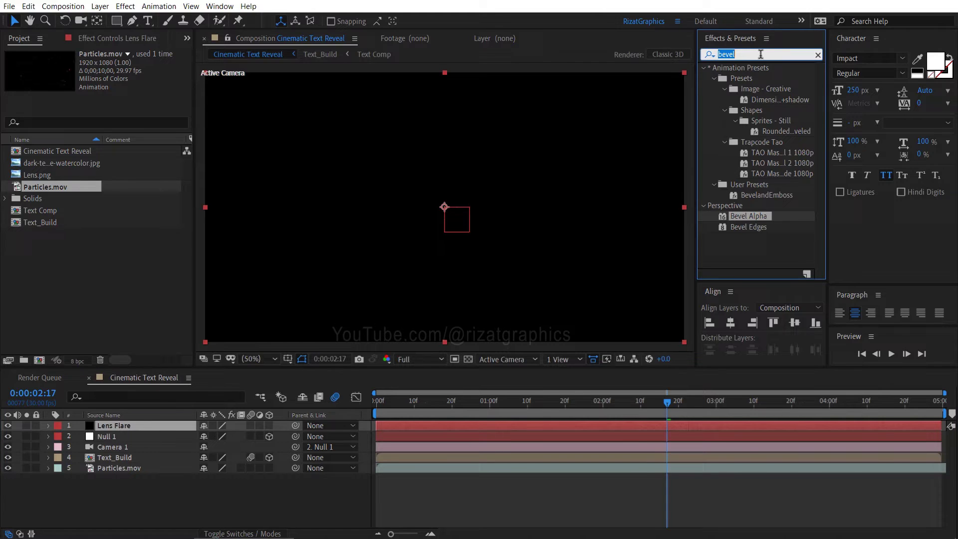
{"action": "type", "text": "lens flare"}
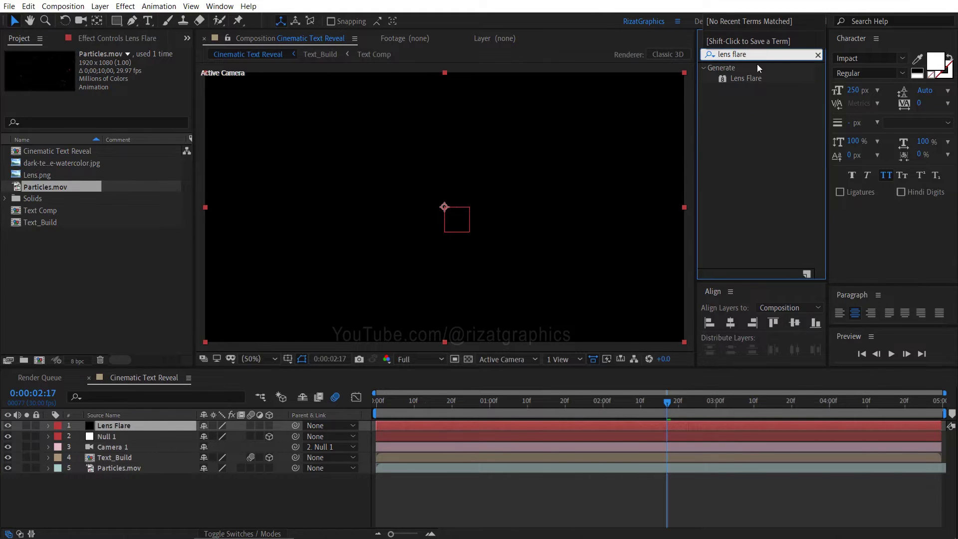
{"action": "left_click_drag", "start_coordinate": [753, 80], "coordinate": [444, 204]}
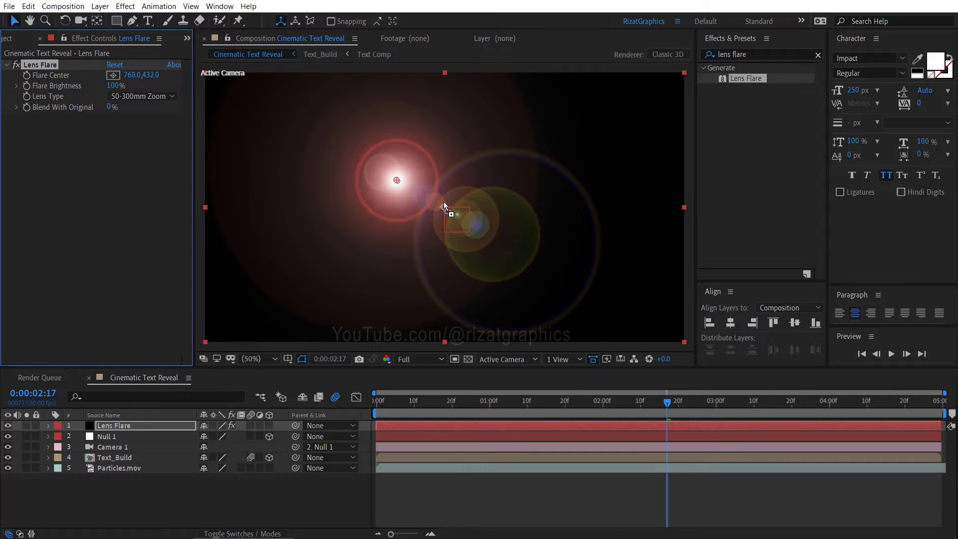
{"action": "left_click", "coordinate": [259, 361]}
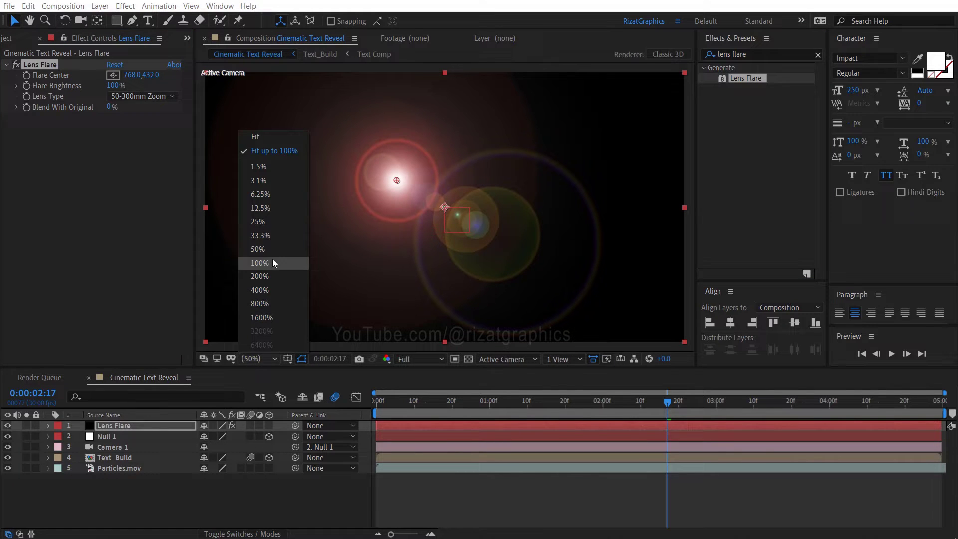
{"action": "left_click", "coordinate": [273, 223]}
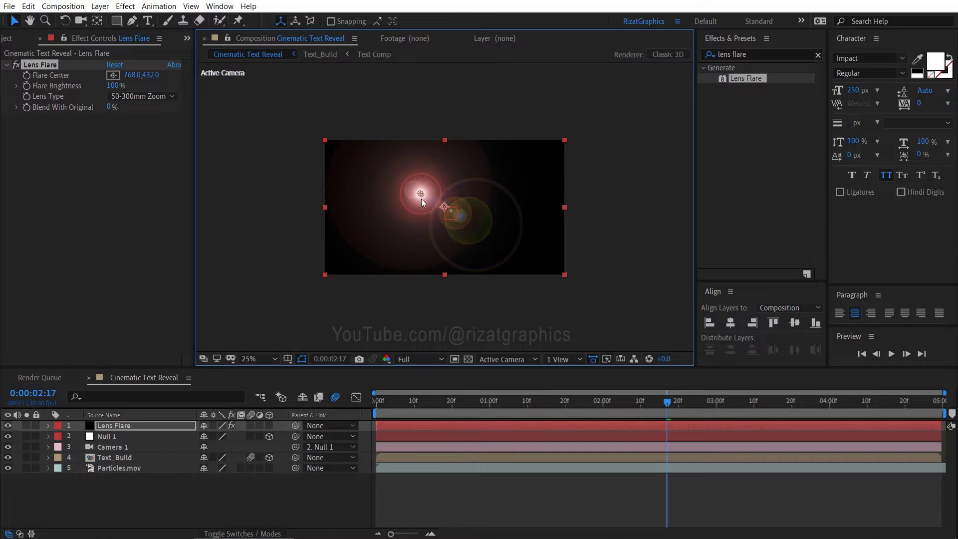
{"action": "left_click_drag", "start_coordinate": [421, 193], "coordinate": [446, 123]}
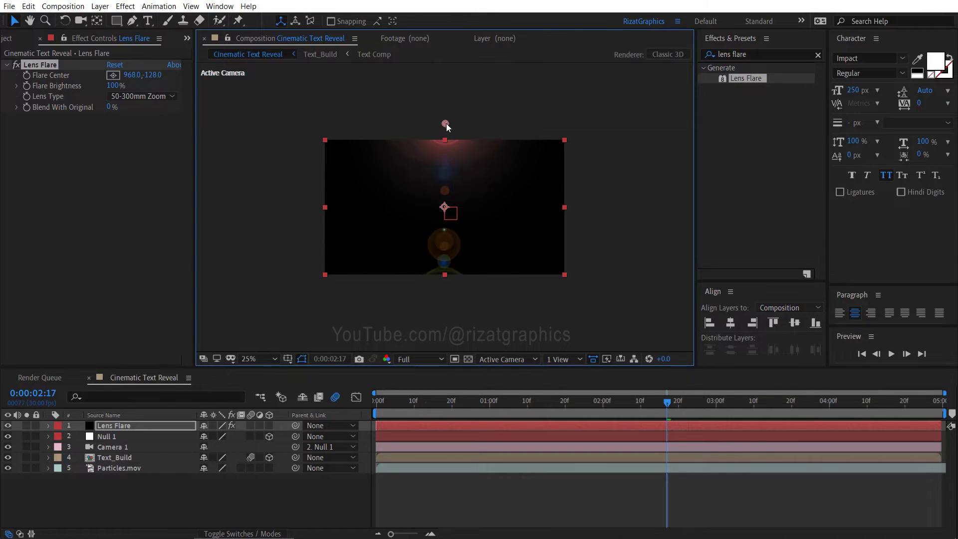
{"action": "left_click", "coordinate": [151, 96]}
{"action": "left_click", "coordinate": [157, 133]}
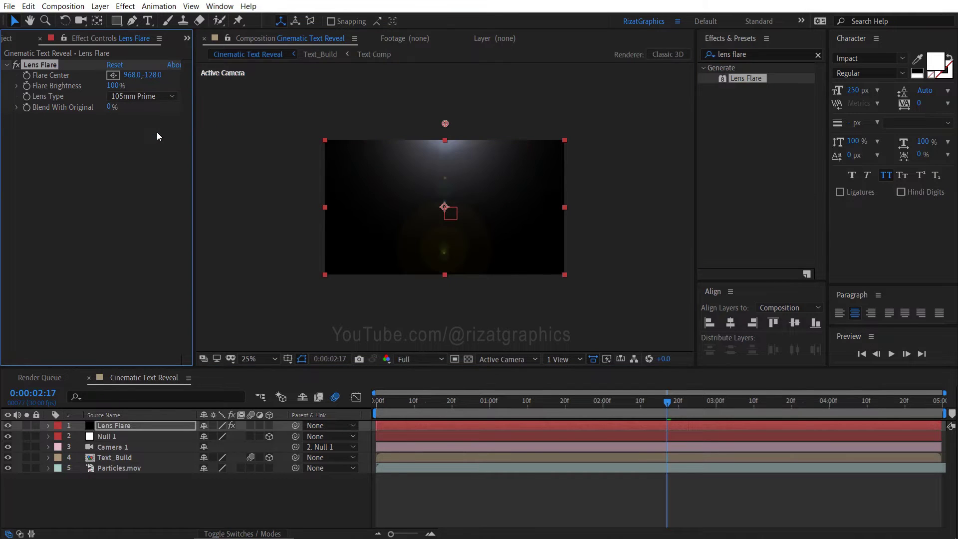
{"action": "left_click_drag", "start_coordinate": [444, 121], "coordinate": [445, 113]}
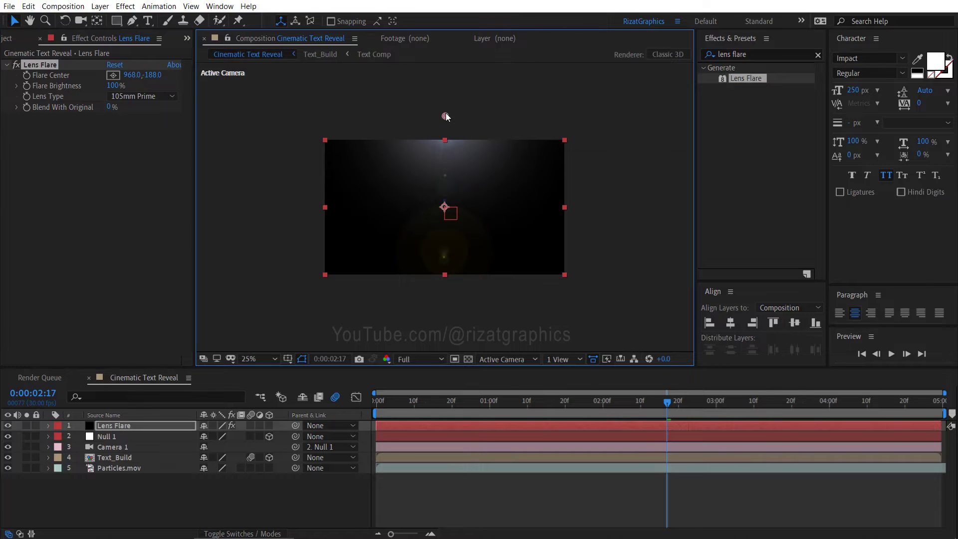
- Add Hue/Saturation to the Lens Flare layer with Colorize on and Colorize Hue at 10°
{"action": "left_click", "coordinate": [756, 55]}
{"action": "type", "text": "hue"}
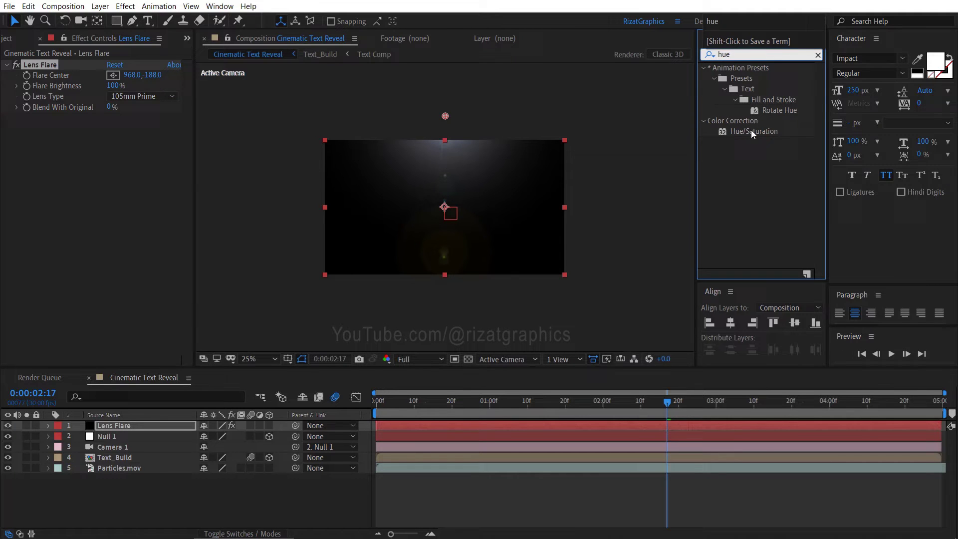
{"action": "left_click_drag", "start_coordinate": [753, 131], "coordinate": [141, 213]}
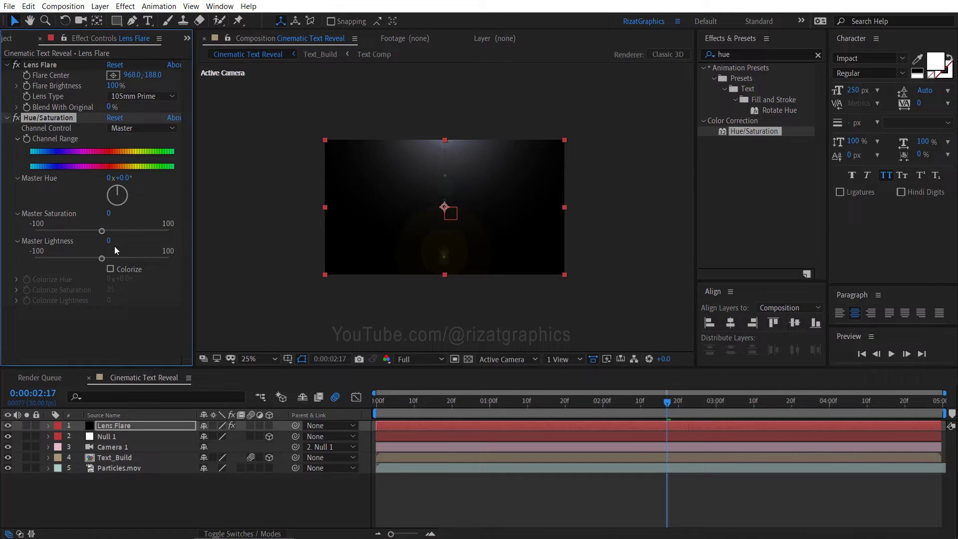
{"action": "left_click", "coordinate": [110, 269]}
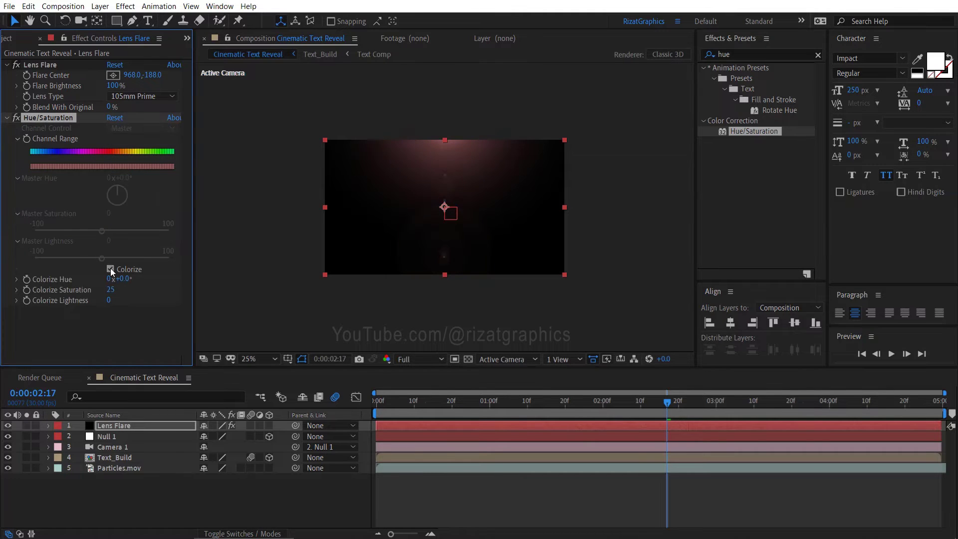
{"action": "key", "text": "period"}
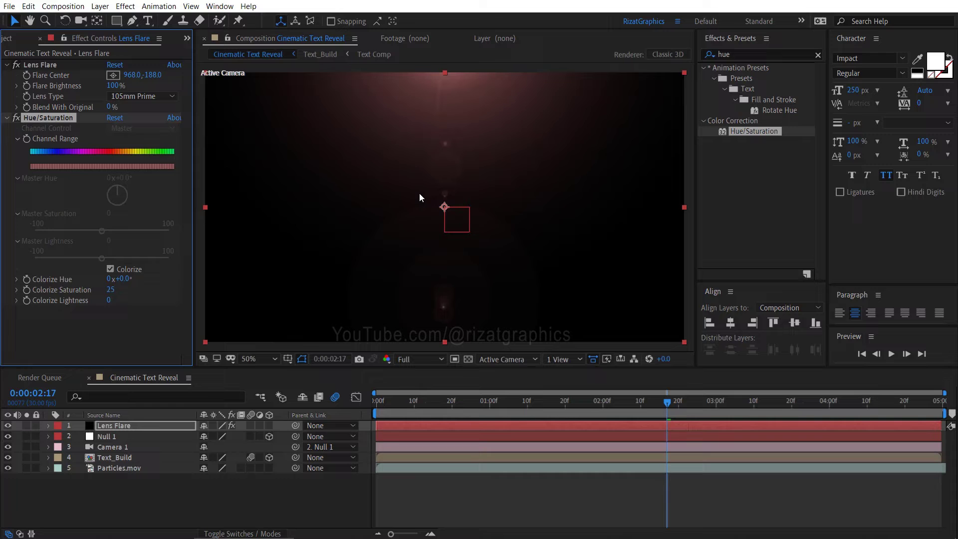
{"action": "left_click_drag", "start_coordinate": [127, 283], "coordinate": [306, 274]}
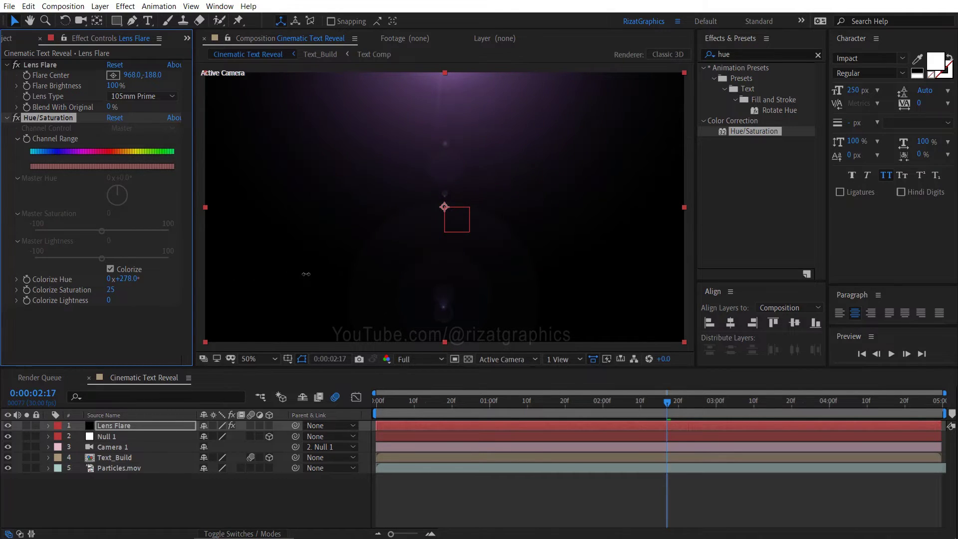
- Give the Lens Flare layer's Opacity the expression wiggle(5,15)
{"action": "left_click", "coordinate": [130, 296]}
{"action": "key", "text": "t"}
{"action": "left_click", "coordinate": [121, 427]}
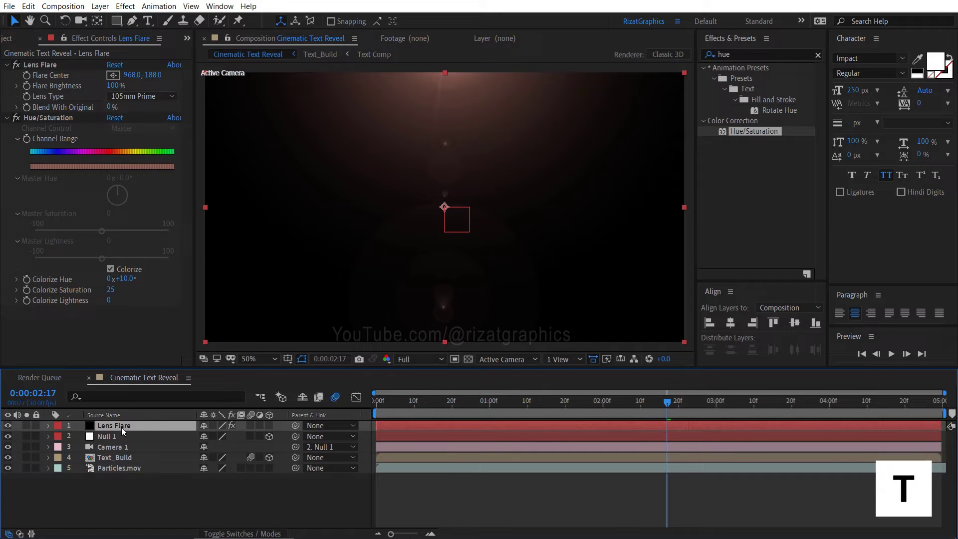
{"action": "key", "text": "t"}
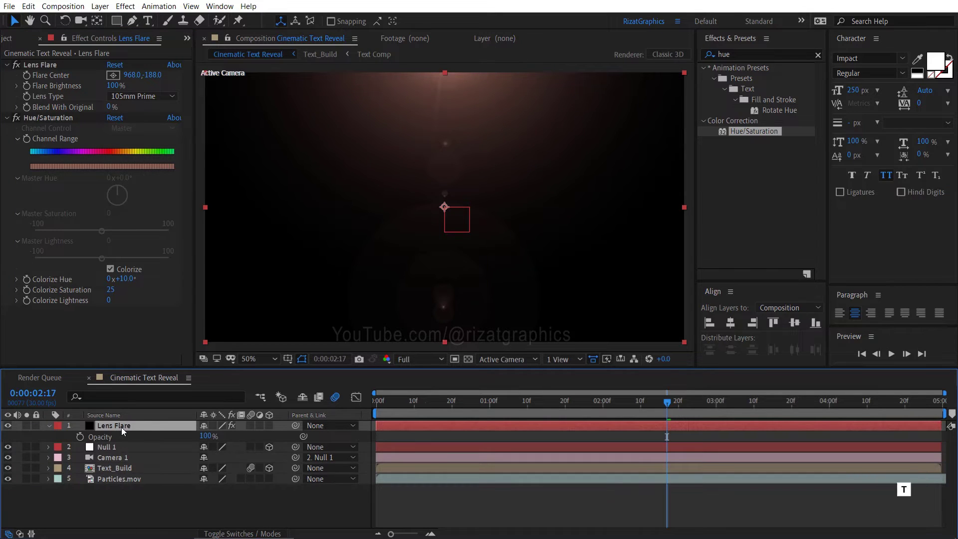
{"action": "key", "text": "alt"}
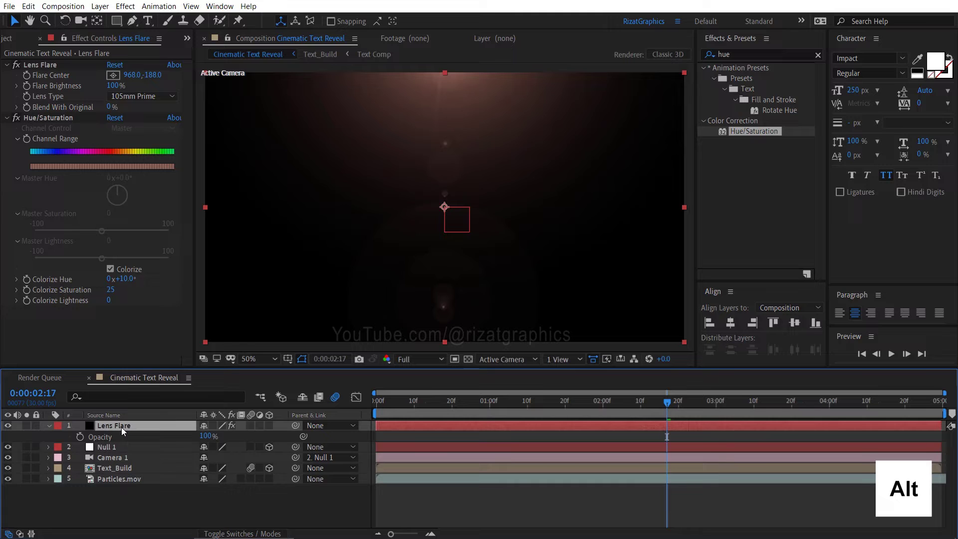
{"action": "left_click", "coordinate": [80, 437], "text": "alt"}
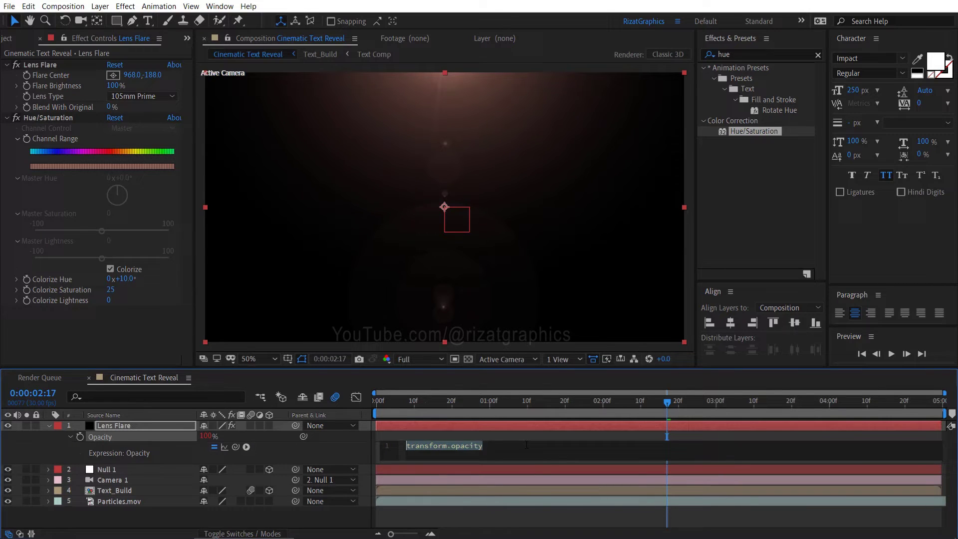
{"action": "type", "text": "wigg"}
{"action": "key", "text": "Return"}
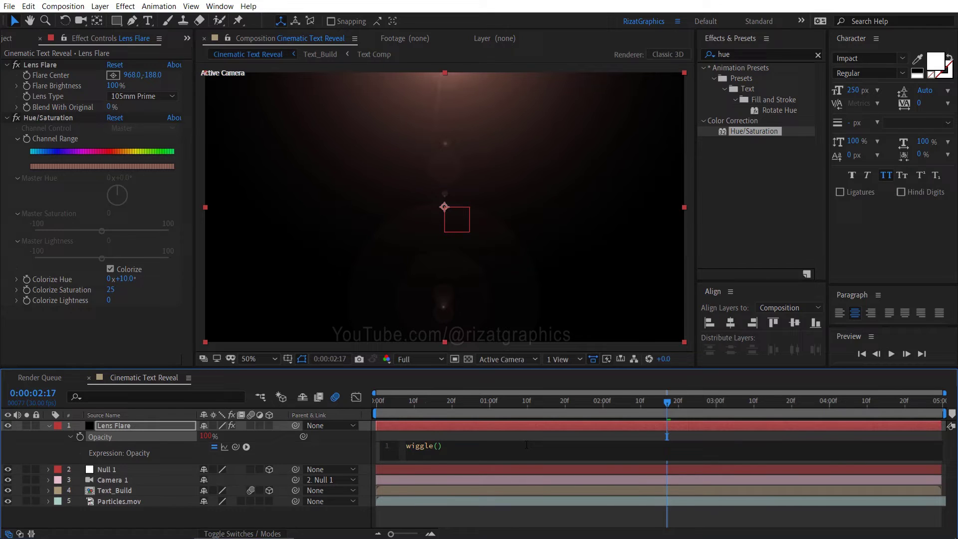
{"action": "type", "text": "5,15"}
{"action": "left_click", "coordinate": [487, 468]}
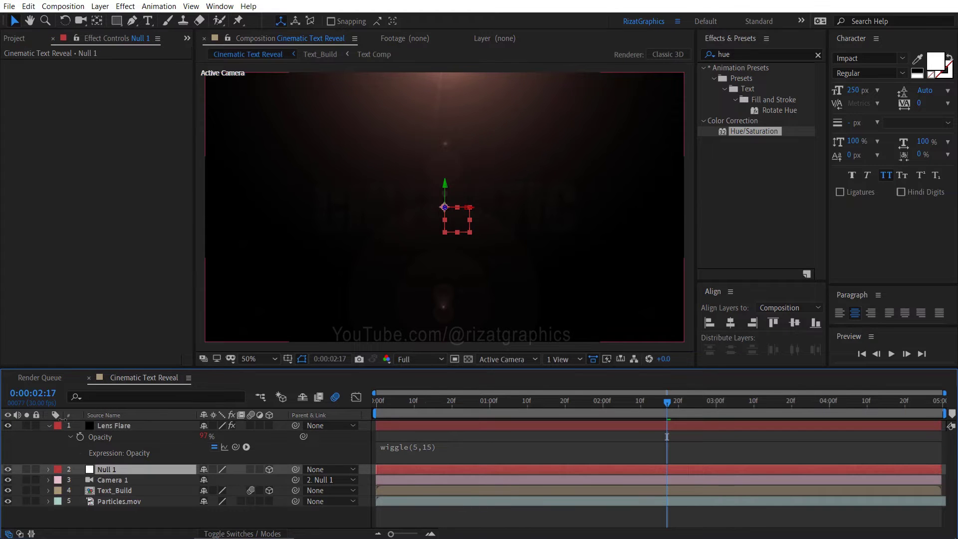
- Solo the Lens Flare layer to preview its flicker, then unsolo it
{"action": "left_click", "coordinate": [48, 425]}
{"action": "left_click", "coordinate": [27, 425]}
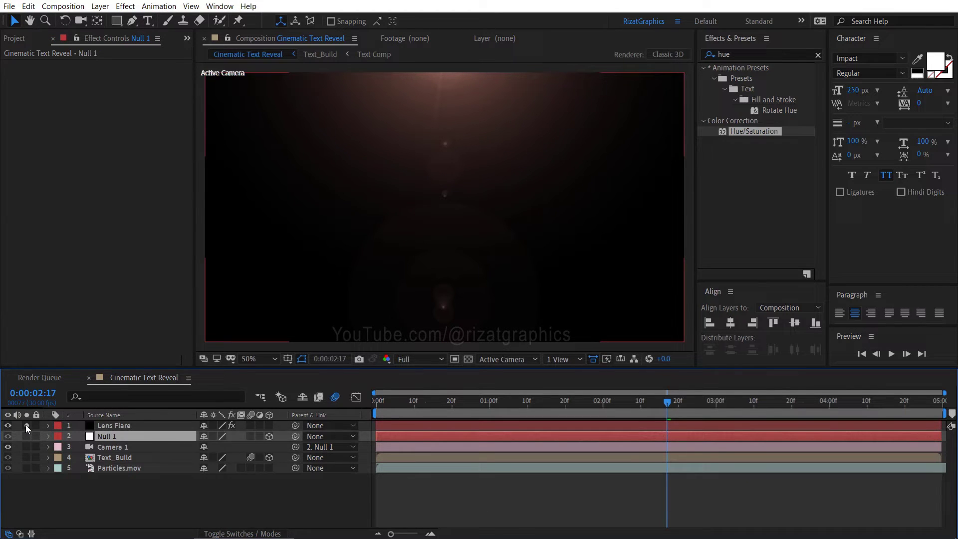
{"action": "left_click", "coordinate": [891, 353]}
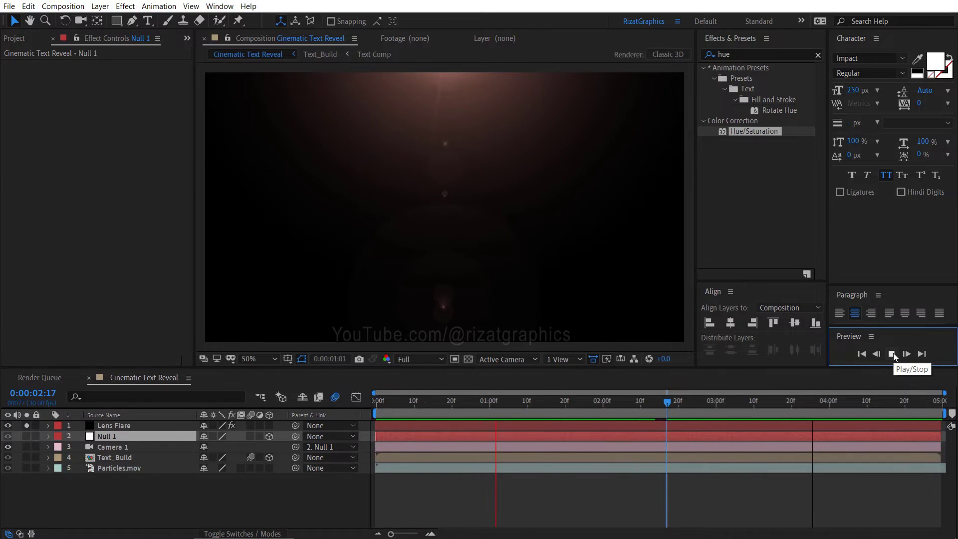
{"action": "left_click", "coordinate": [891, 353]}
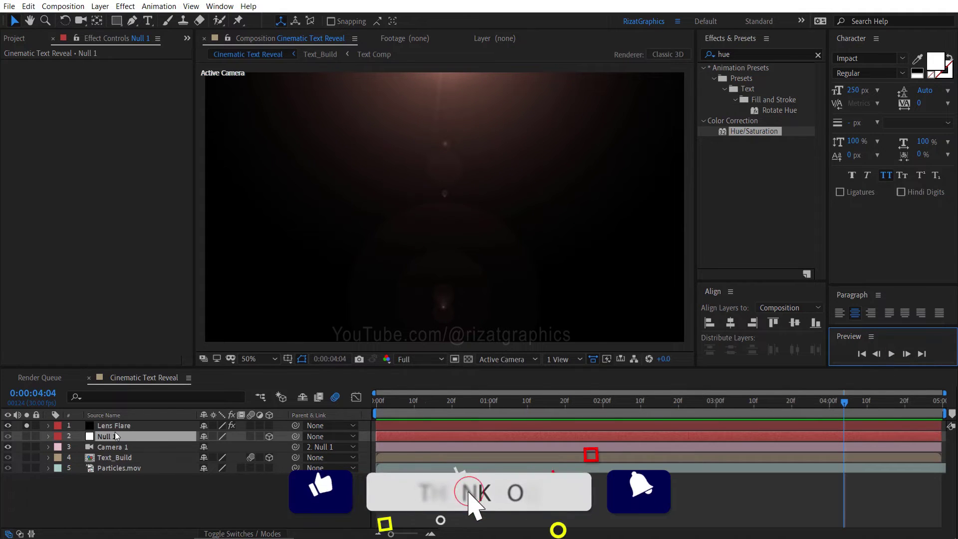
{"action": "left_click", "coordinate": [134, 435]}
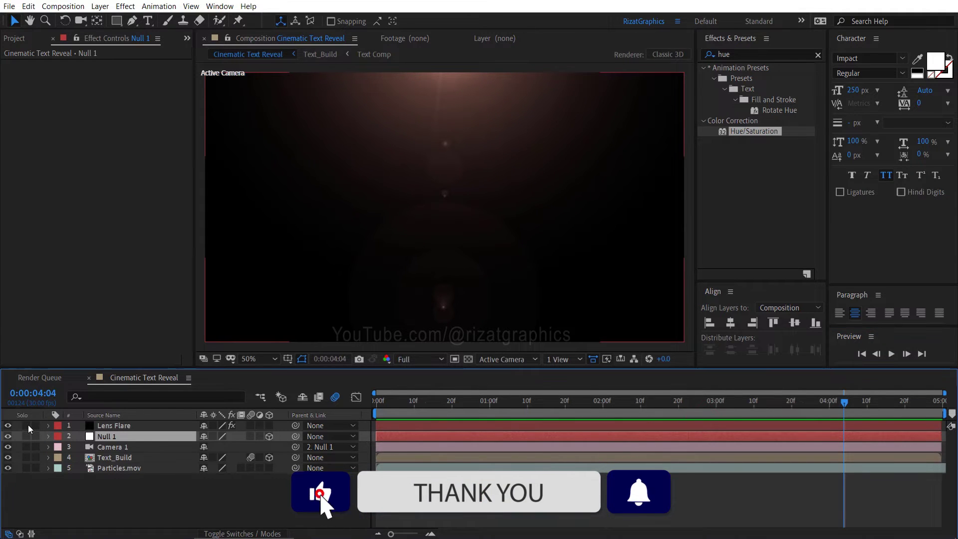
- Set the Lens Flare layer's blending mode to Add and preview from 0:00
{"action": "left_click", "coordinate": [139, 427]}
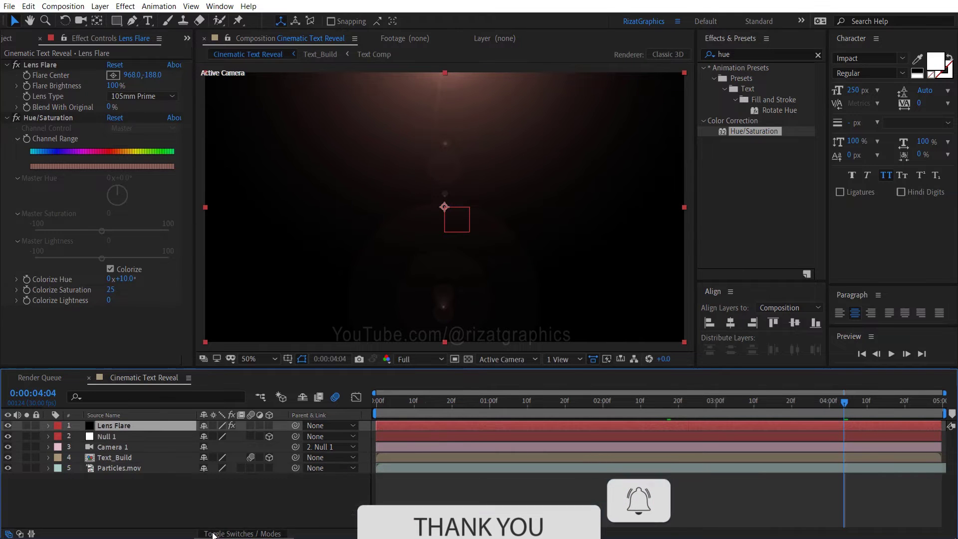
{"action": "left_click", "coordinate": [213, 534]}
{"action": "left_click", "coordinate": [219, 425]}
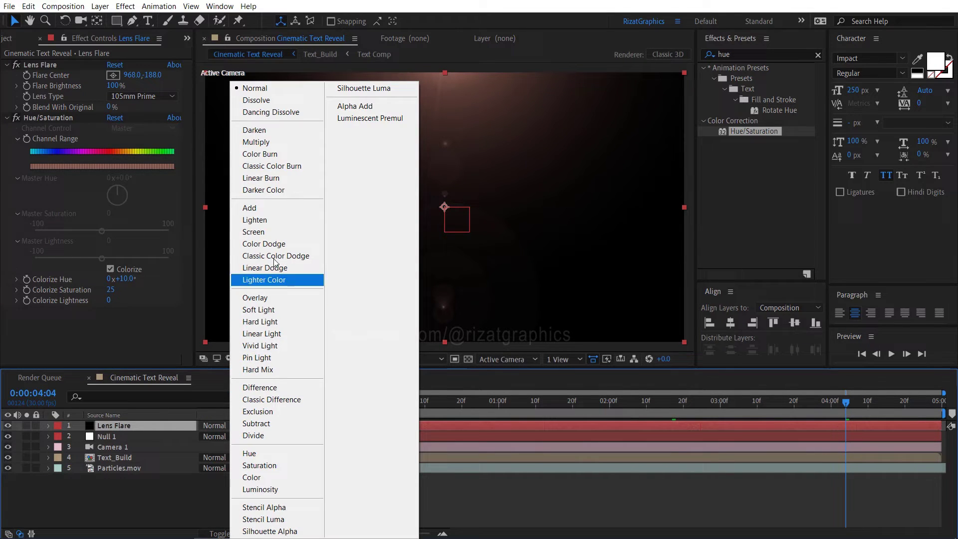
{"action": "left_click", "coordinate": [277, 208]}
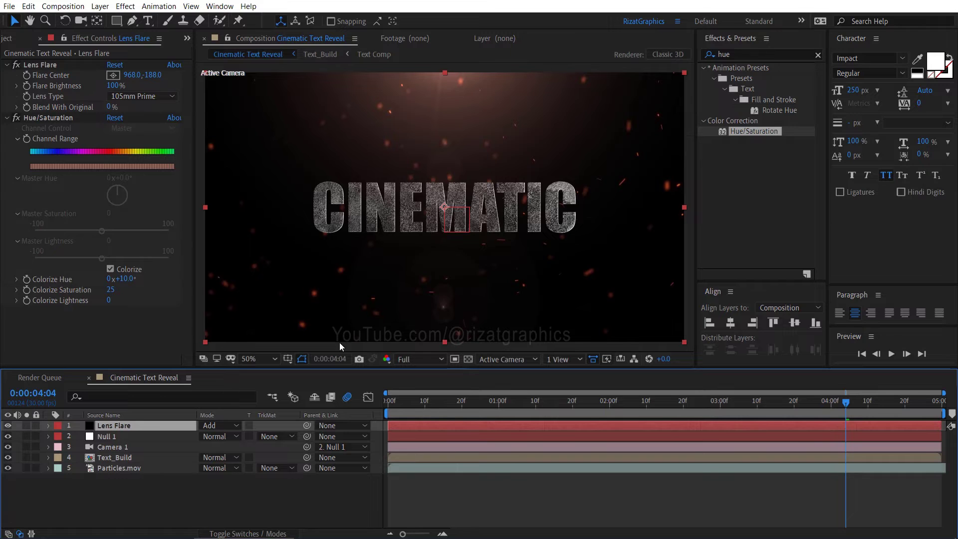
{"action": "left_click", "coordinate": [389, 405]}
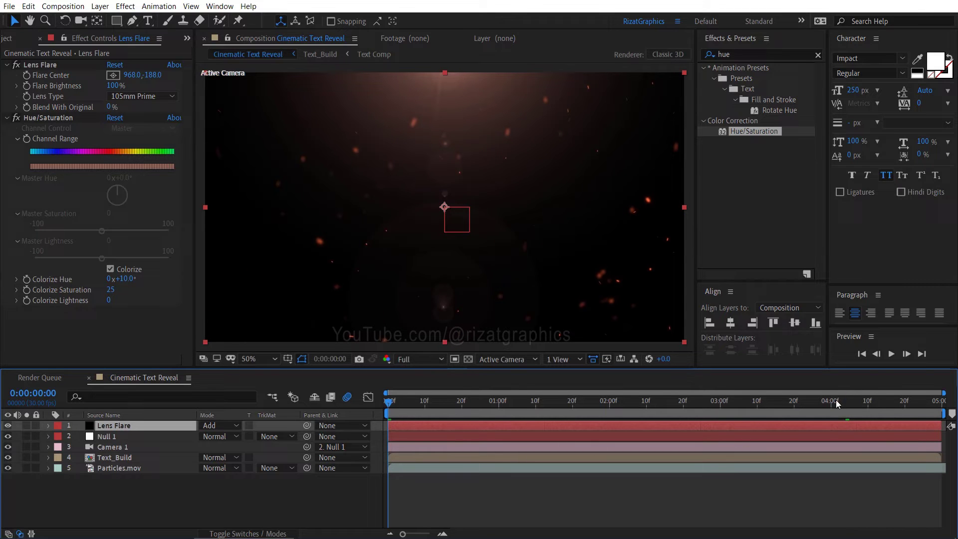
{"action": "left_click", "coordinate": [891, 353]}
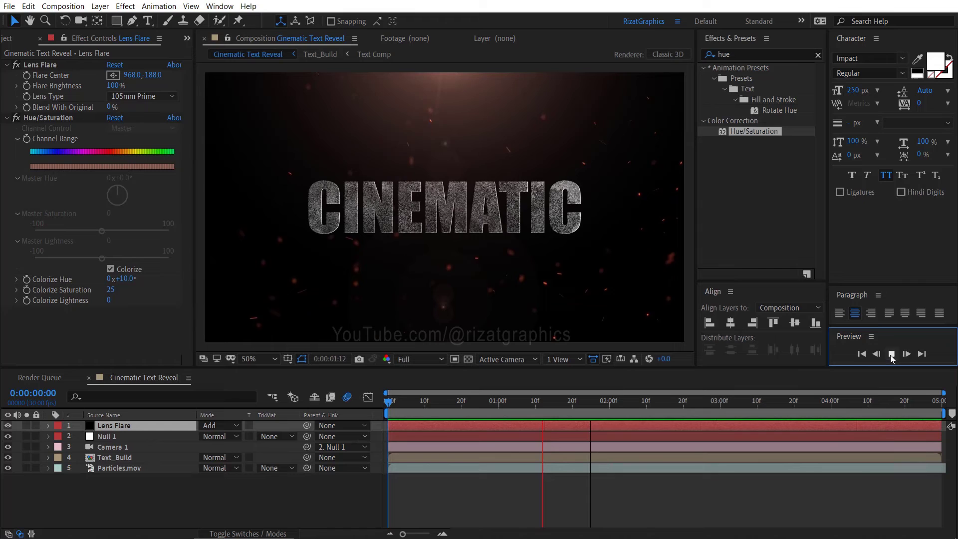
{"action": "left_click", "coordinate": [891, 354]}
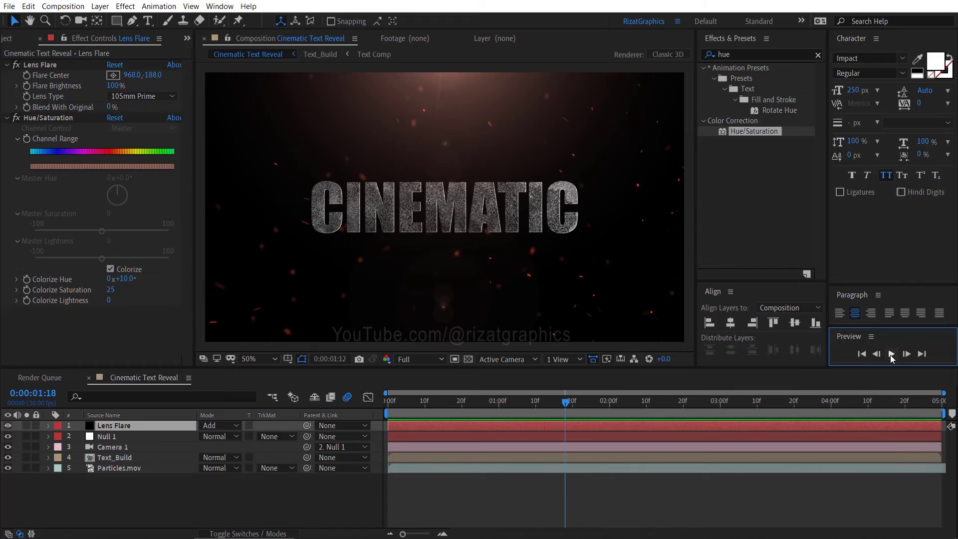
- Copy the Cinematic text layer from Text Comp into Cinematic Text Reveal and hide it
{"action": "left_click", "coordinate": [153, 494]}
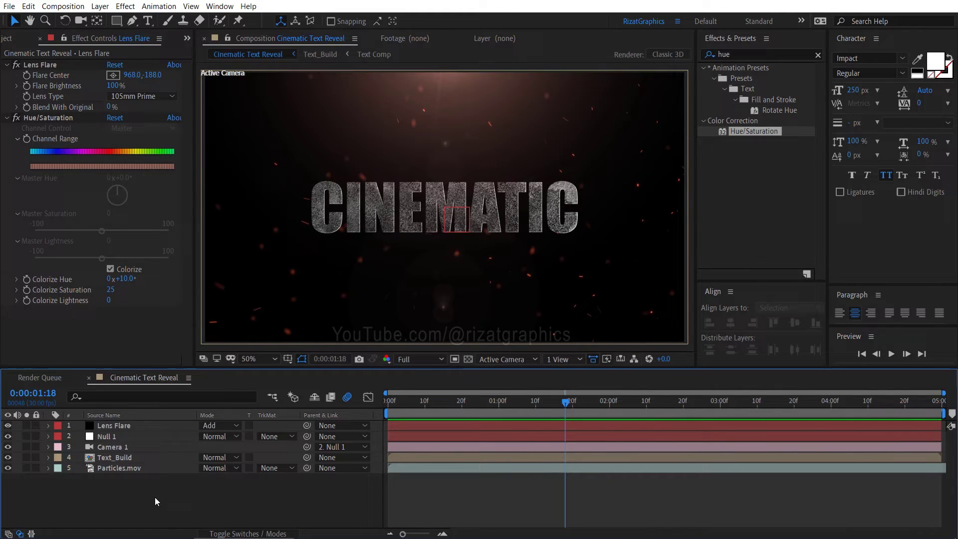
{"action": "left_click", "coordinate": [9, 39]}
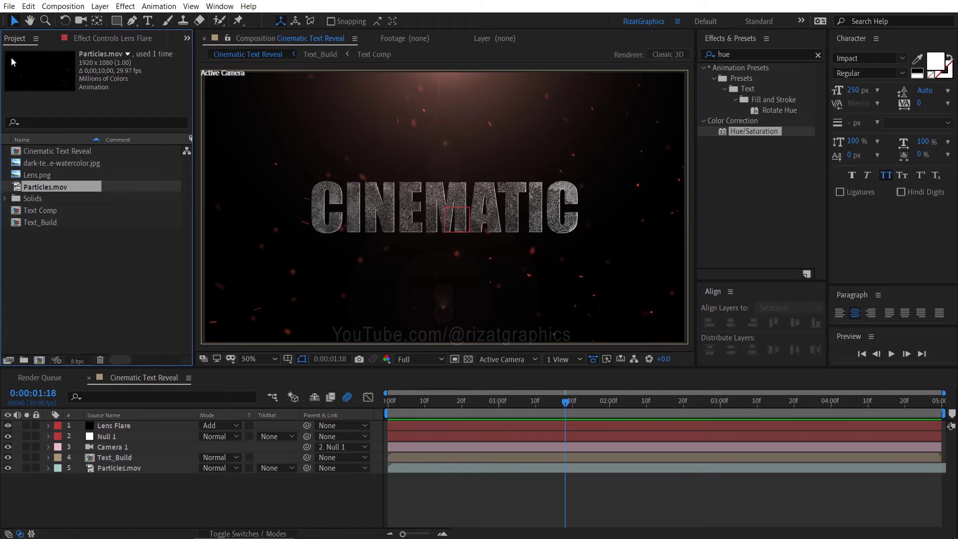
{"action": "double_click", "coordinate": [49, 213]}
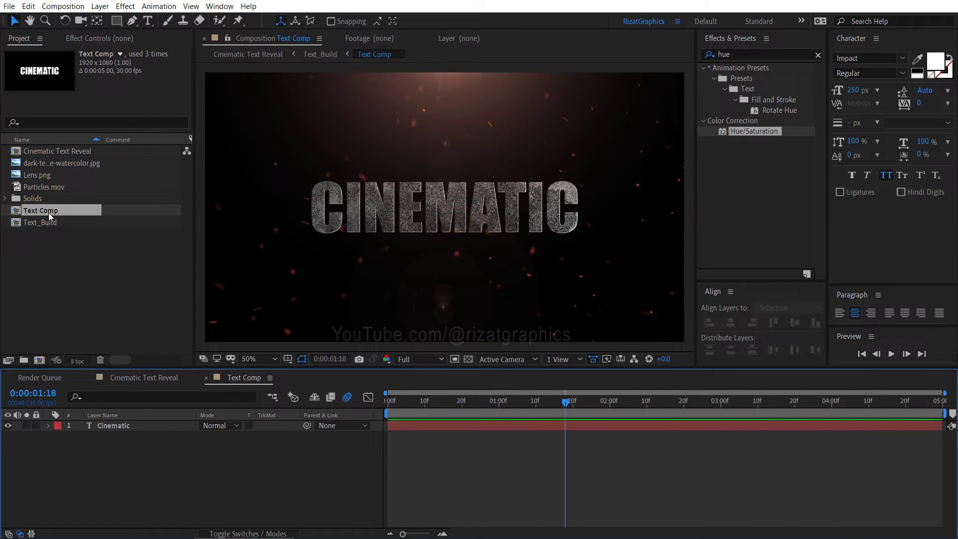
{"action": "left_click", "coordinate": [117, 422]}
{"action": "key", "text": "ctrl+c"}
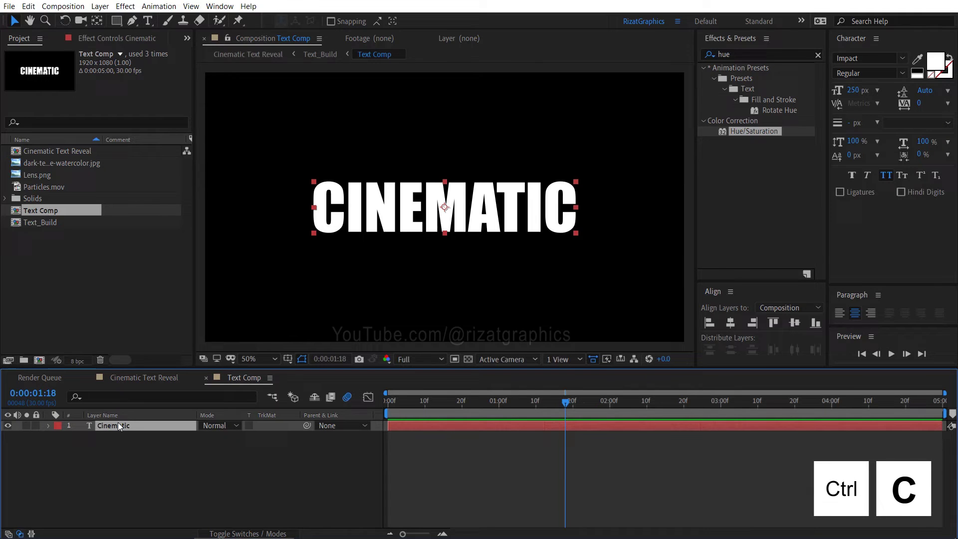
{"action": "left_click", "coordinate": [127, 380]}
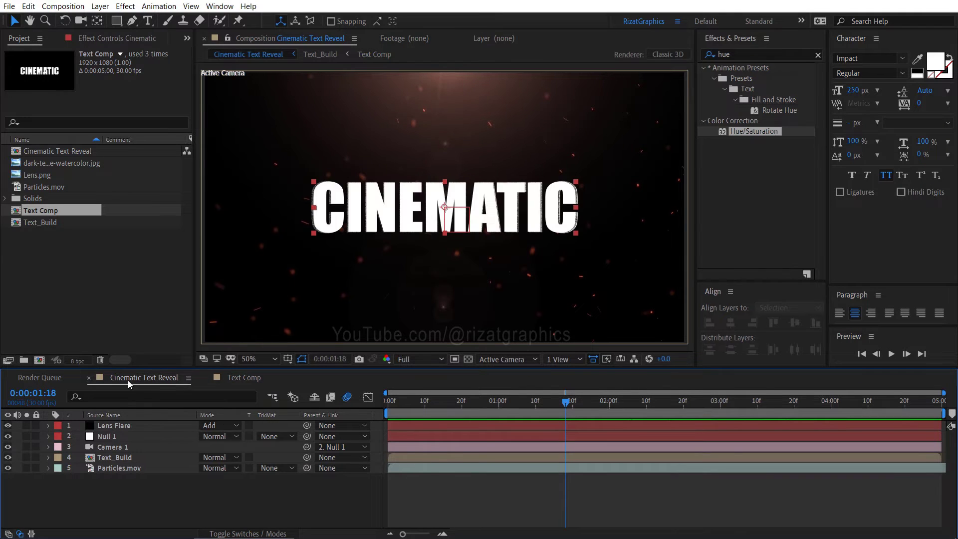
{"action": "key", "text": "ctrl+v"}
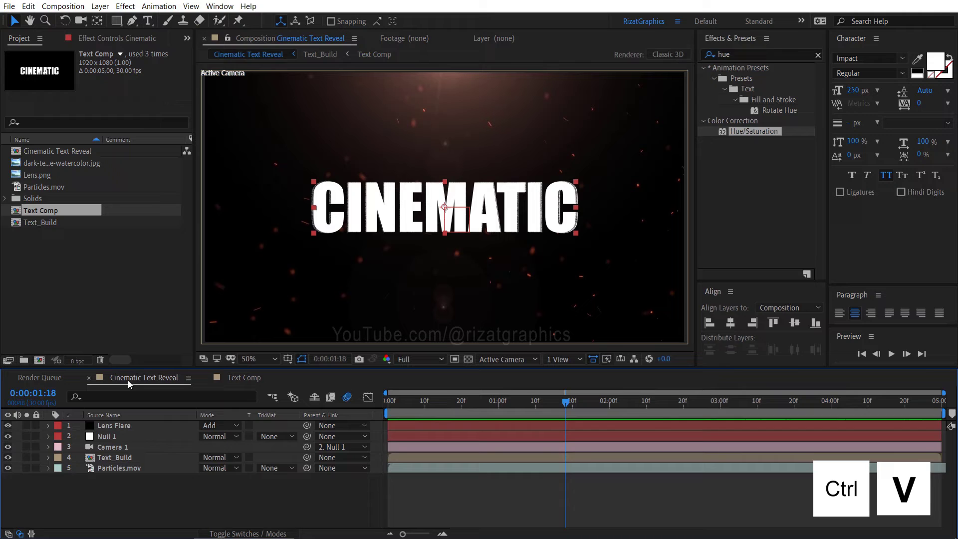
{"action": "left_click", "coordinate": [7, 425]}
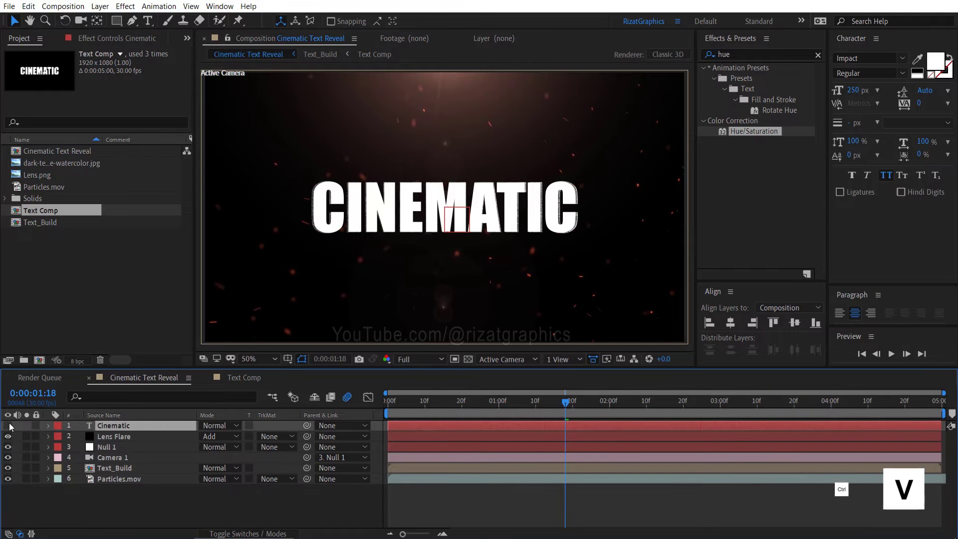
- Create a new black solid layer named 'Saber'
{"action": "right_click", "coordinate": [130, 502]}
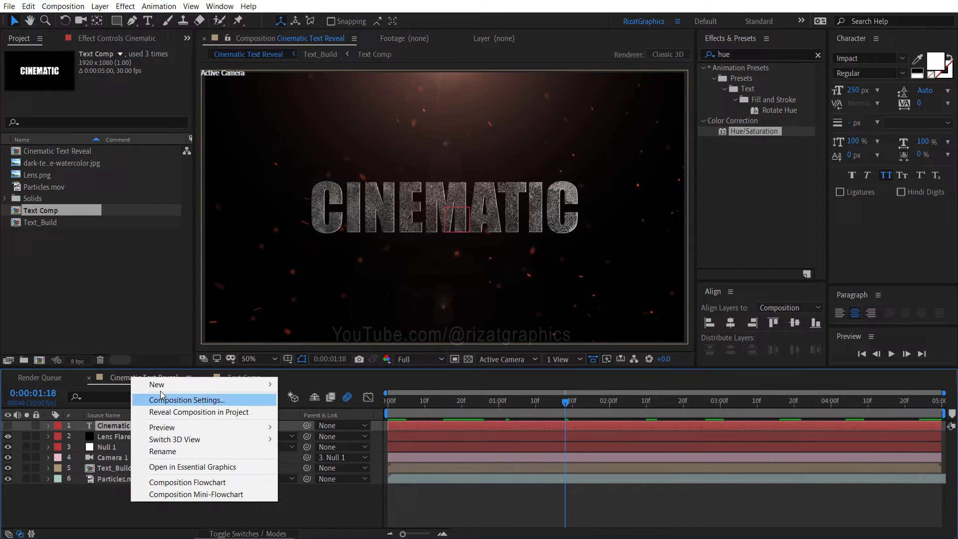
{"action": "mouse_move", "coordinate": [172, 385]}
{"action": "left_click", "coordinate": [318, 409]}
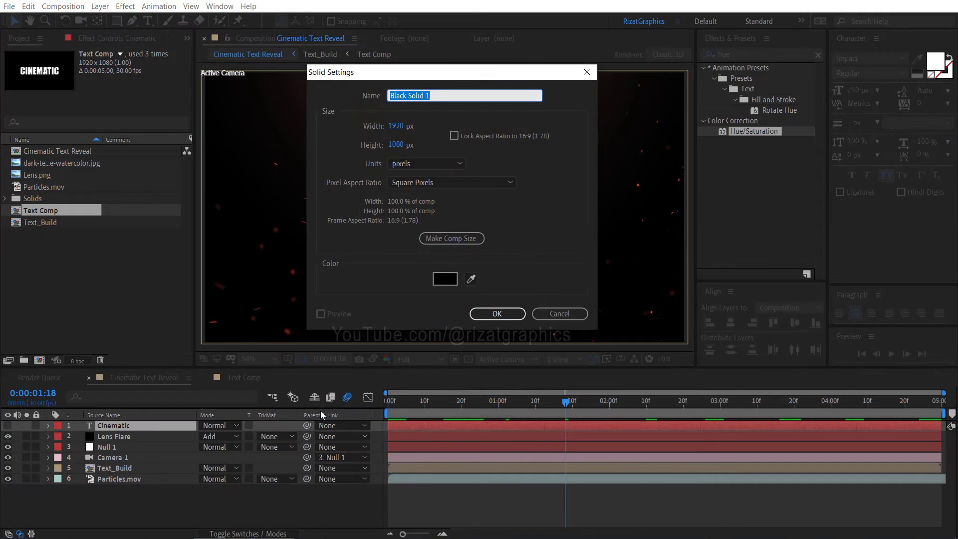
{"action": "type", "text": "Saber"}
{"action": "left_click", "coordinate": [499, 313]}
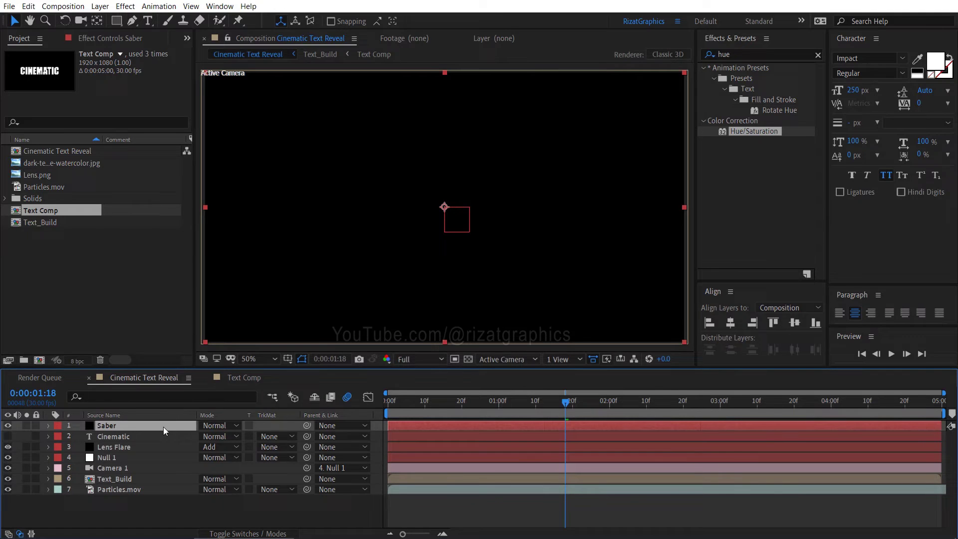
- Apply the Saber effect and set its core to trace the Cinematic text layer
{"action": "left_click", "coordinate": [781, 54]}
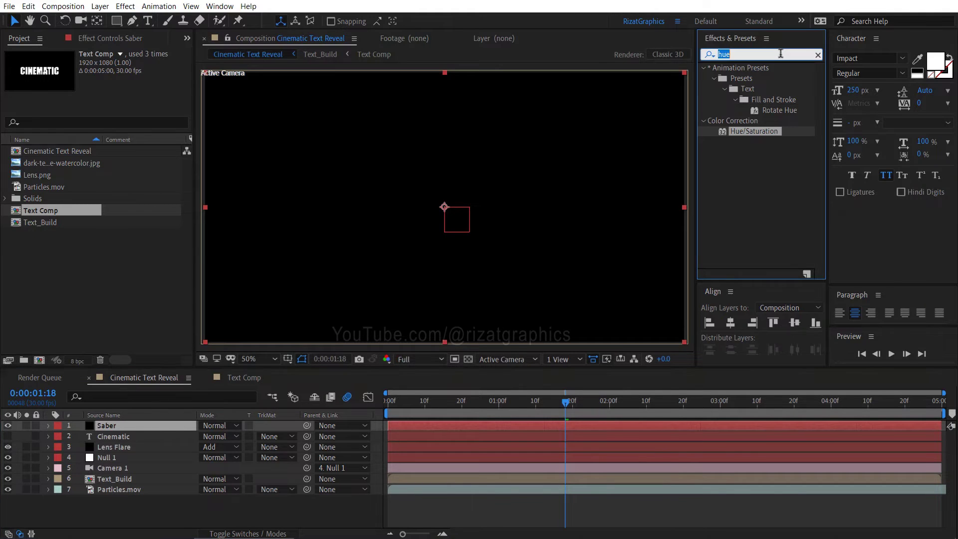
{"action": "type", "text": "Saber"}
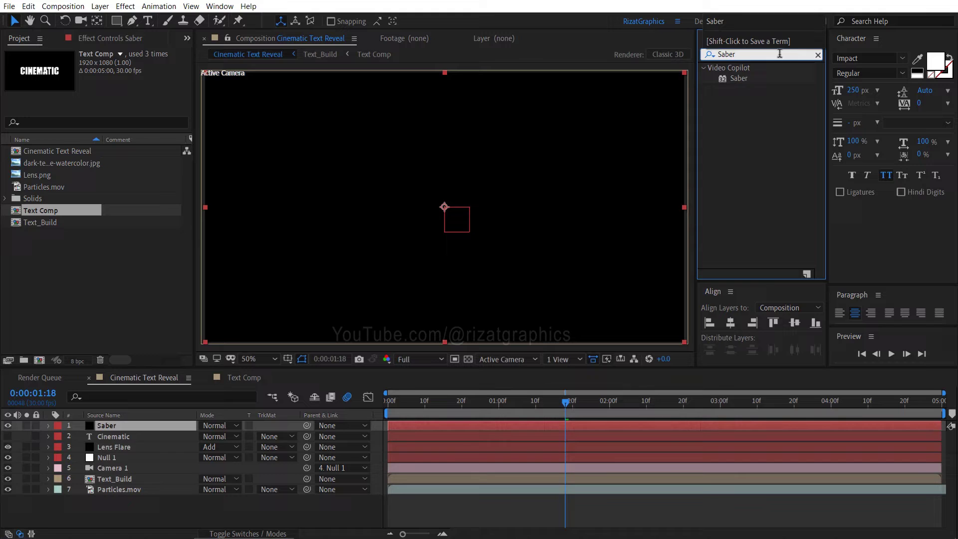
{"action": "left_click_drag", "start_coordinate": [740, 78], "coordinate": [443, 197]}
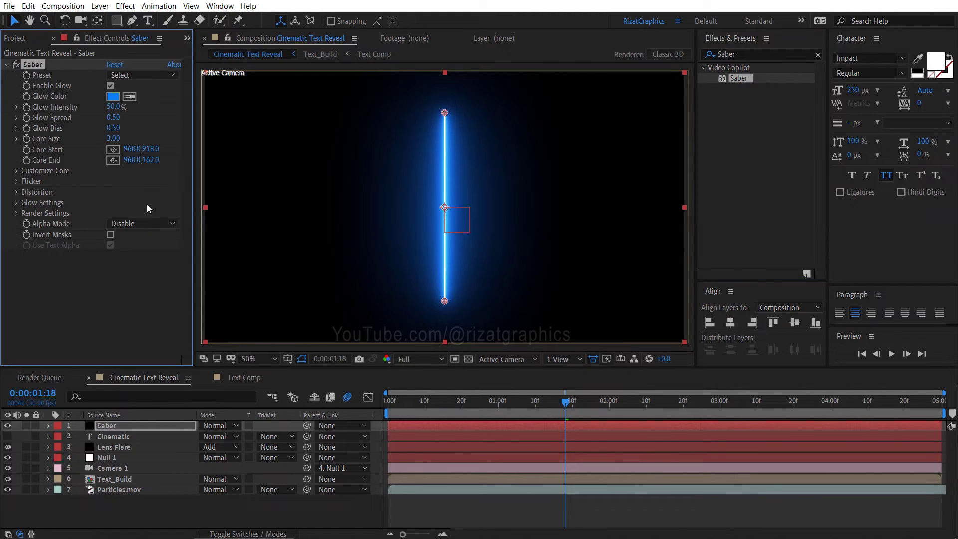
{"action": "left_click", "coordinate": [17, 172]}
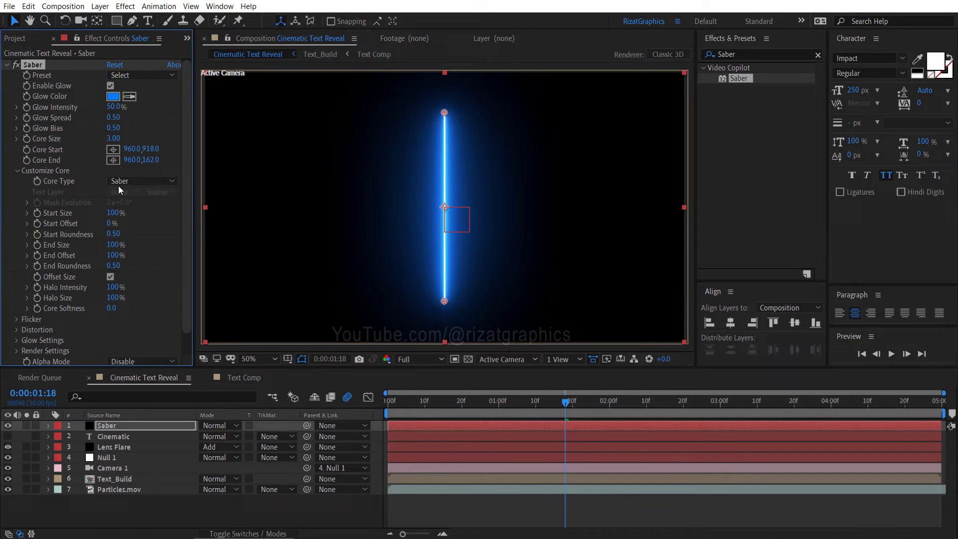
{"action": "left_click", "coordinate": [140, 180]}
{"action": "left_click", "coordinate": [154, 218]}
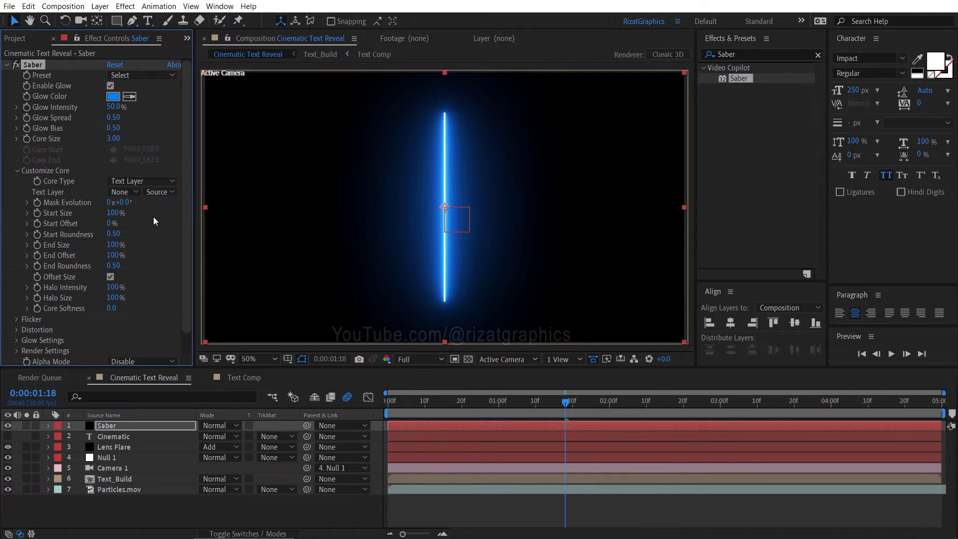
{"action": "left_click", "coordinate": [136, 193]}
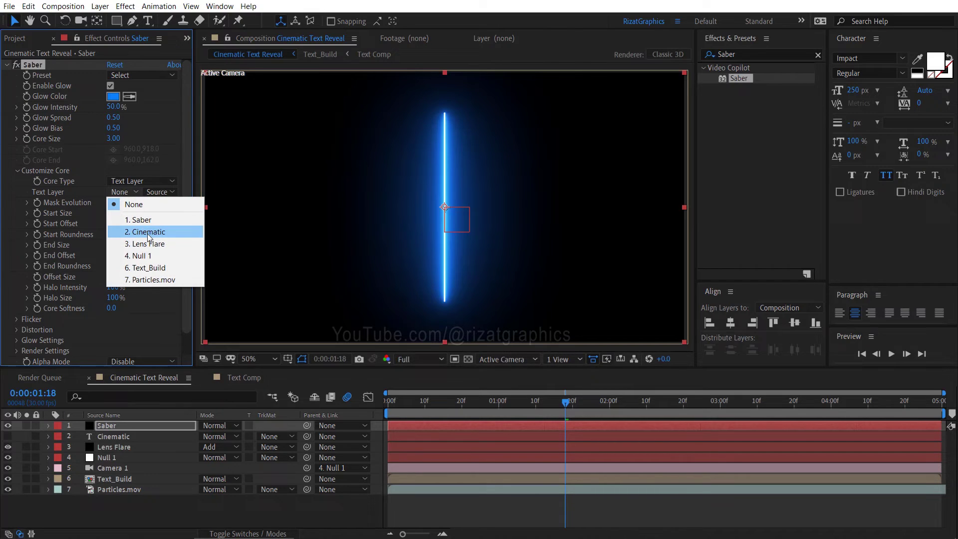
{"action": "left_click", "coordinate": [147, 233]}
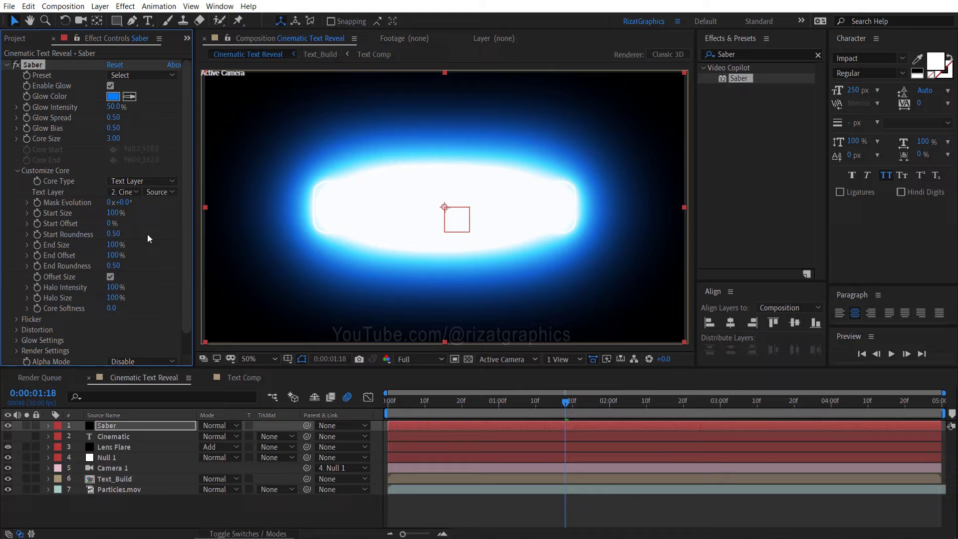
- Set Saber glow intensity 20%, glow spread 0.2, core size 2 and start size 10%
{"action": "left_click", "coordinate": [115, 107]}
{"action": "type", "text": "20"}
{"action": "key", "text": "Return"}
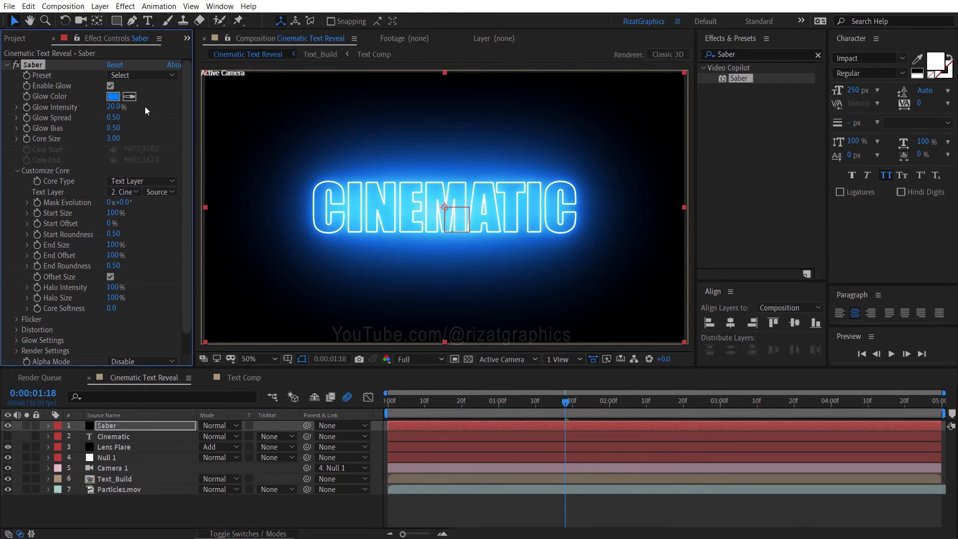
{"action": "left_click", "coordinate": [118, 117]}
{"action": "type", "text": "0.2"}
{"action": "key", "text": "Return"}
{"action": "left_click", "coordinate": [115, 139]}
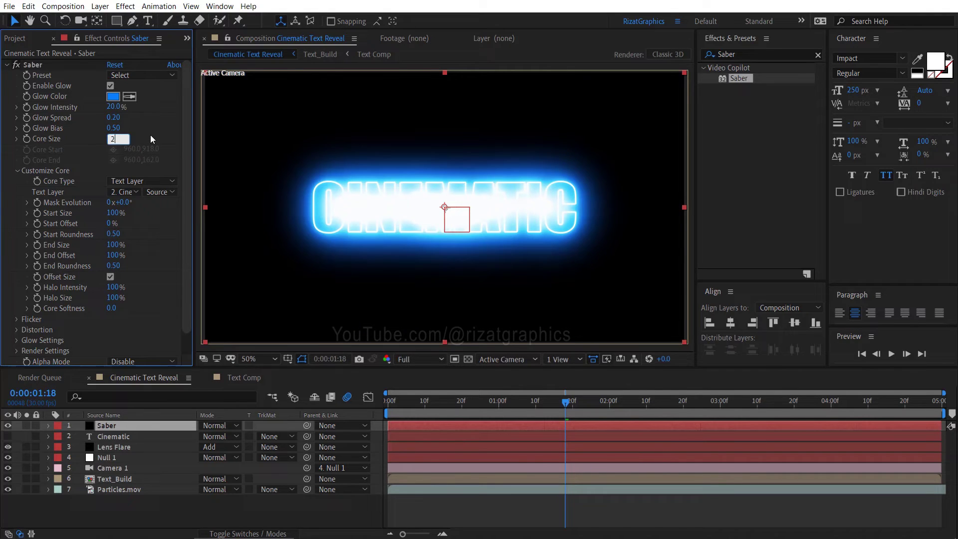
{"action": "type", "text": "2"}
{"action": "key", "text": "Return"}
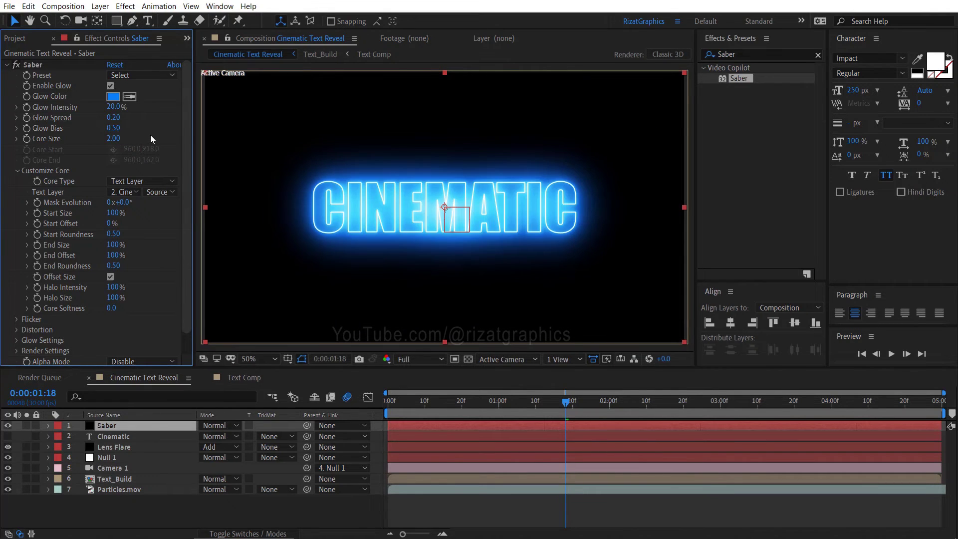
{"action": "left_click", "coordinate": [125, 211]}
{"action": "type", "text": "10"}
{"action": "key", "text": "Return"}
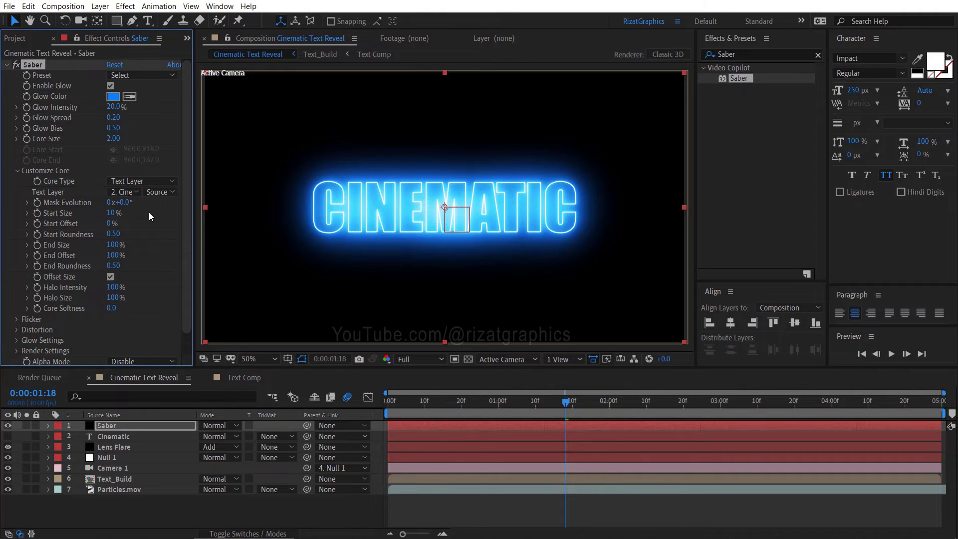
{"action": "left_click", "coordinate": [386, 403]}
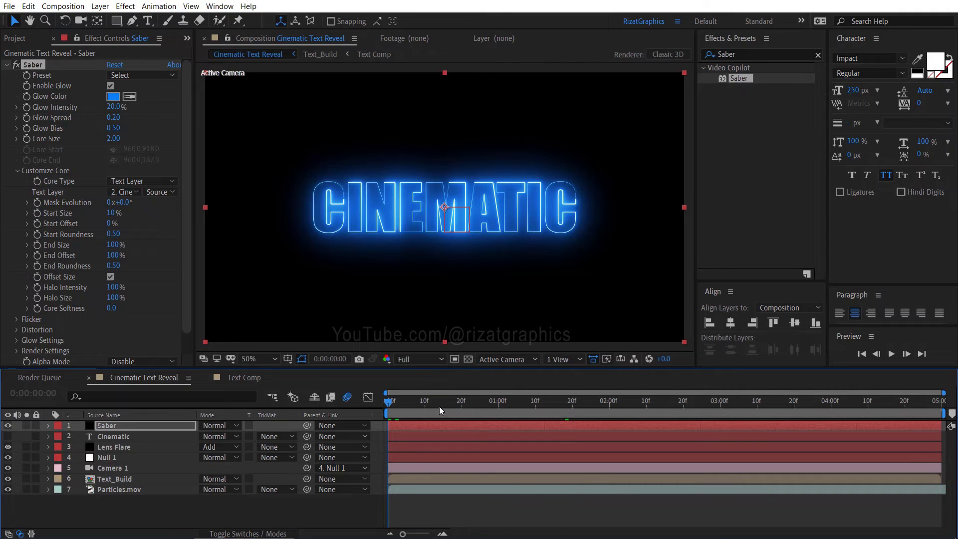
- Place Saber below Cinematic and keyframe Mask Evolution from 0° at 0:15 to 240° at 4:20
{"action": "left_click_drag", "start_coordinate": [424, 402], "coordinate": [442, 402]}
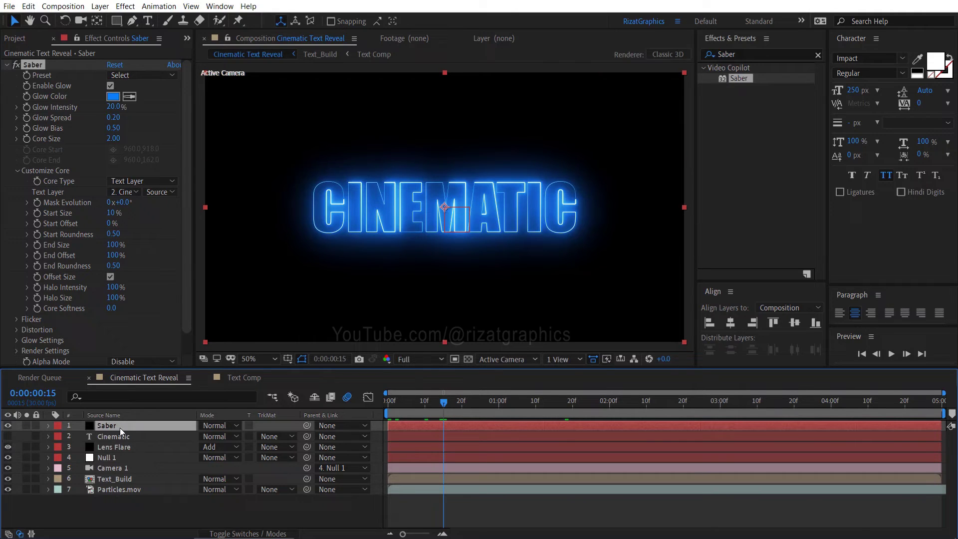
{"action": "left_click_drag", "start_coordinate": [119, 427], "coordinate": [118, 449]}
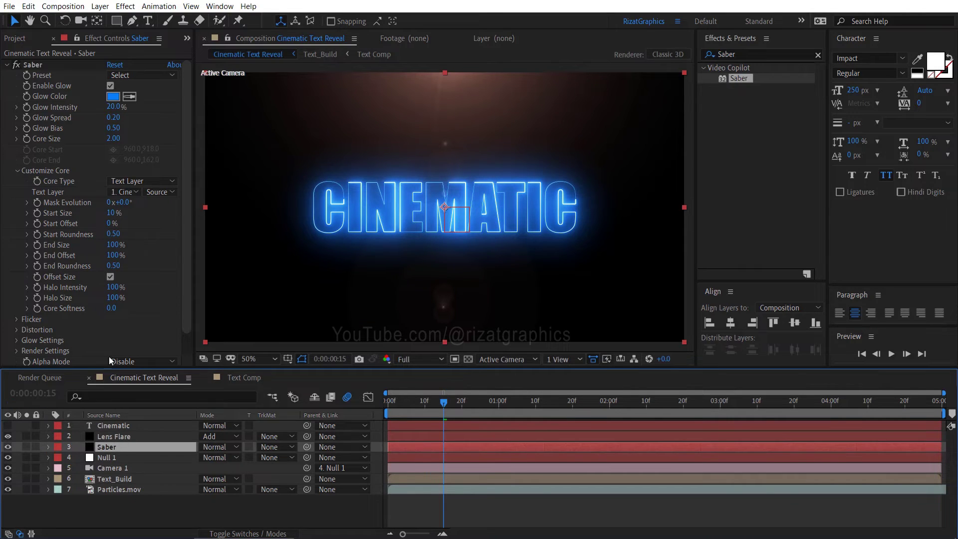
{"action": "left_click", "coordinate": [38, 205]}
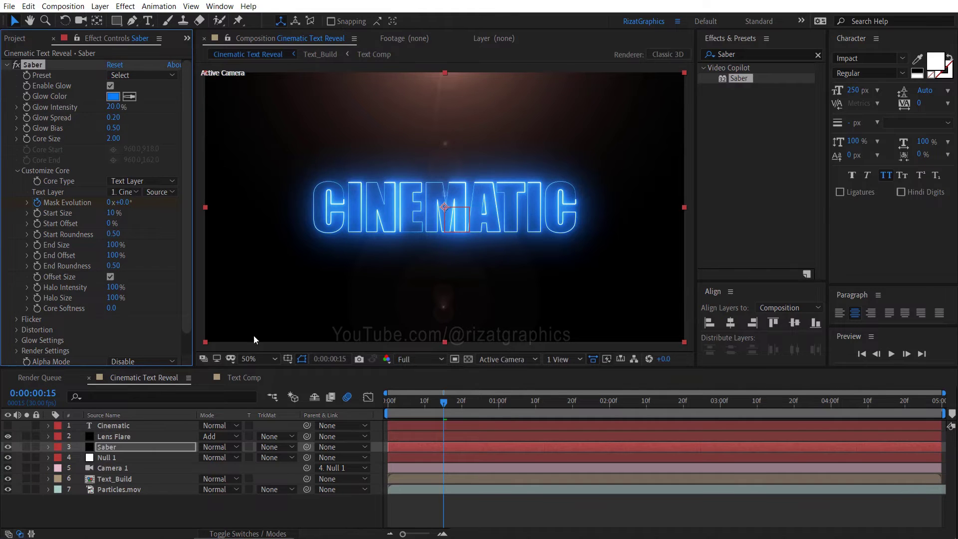
{"action": "left_click", "coordinate": [904, 405]}
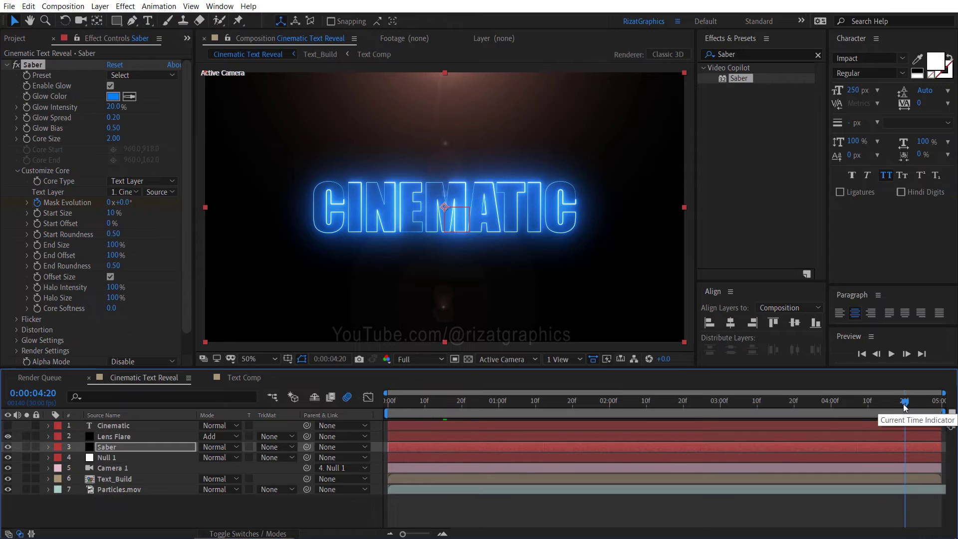
{"action": "left_click", "coordinate": [125, 202]}
{"action": "type", "text": "240"}
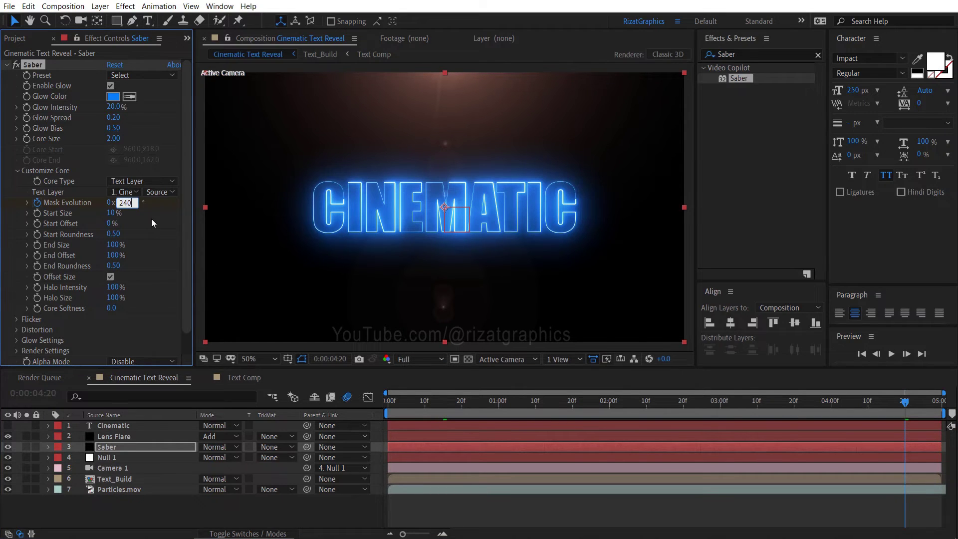
{"action": "key", "text": "Return"}
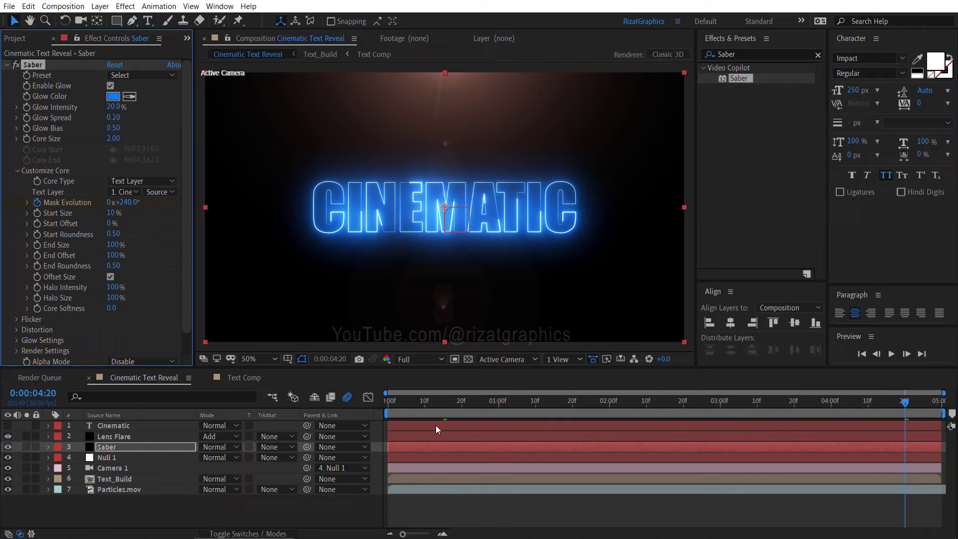
- Keyframe Saber's Start Offset from 0% at 0:15 to 30% at 2:20
{"action": "key", "text": "u"}
{"action": "left_click", "coordinate": [447, 448]}
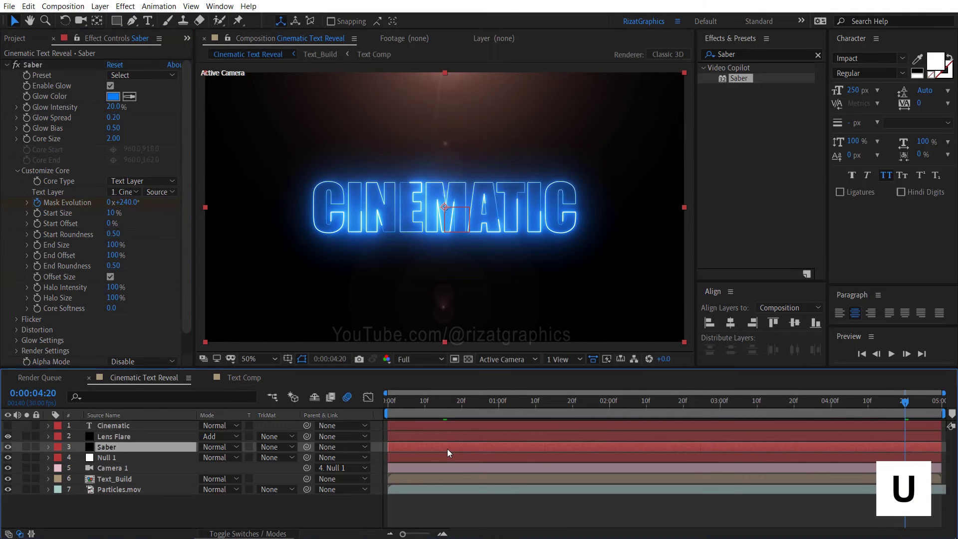
{"action": "left_click", "coordinate": [443, 405]}
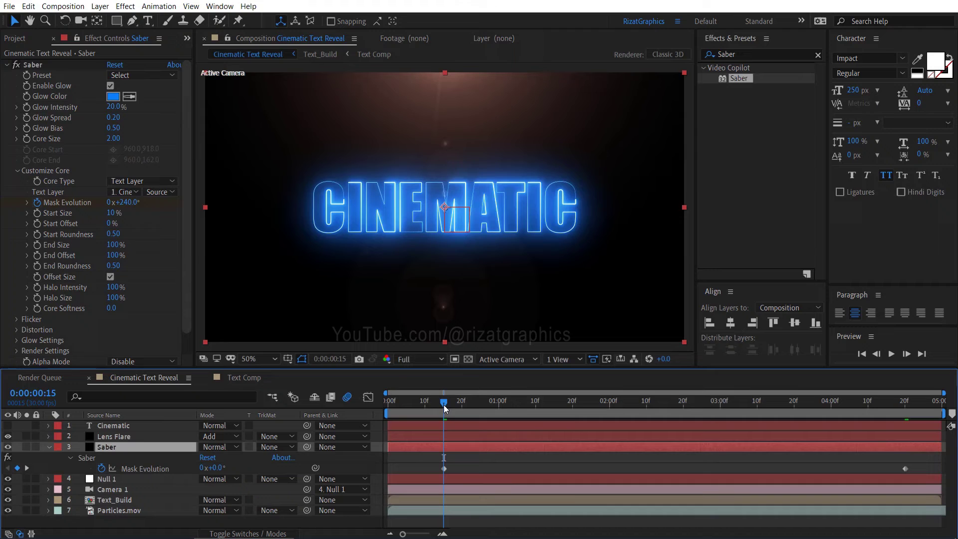
{"action": "left_click", "coordinate": [35, 226]}
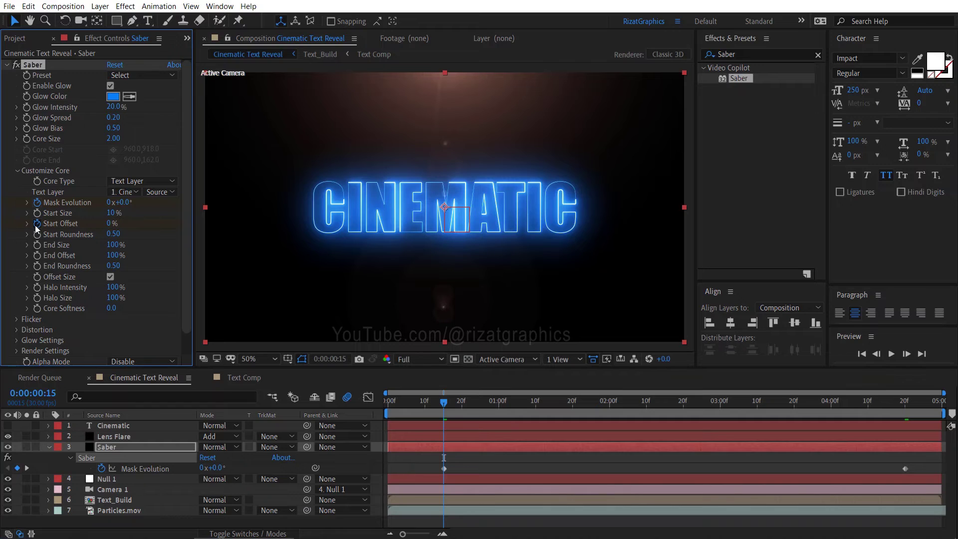
{"action": "left_click", "coordinate": [684, 402]}
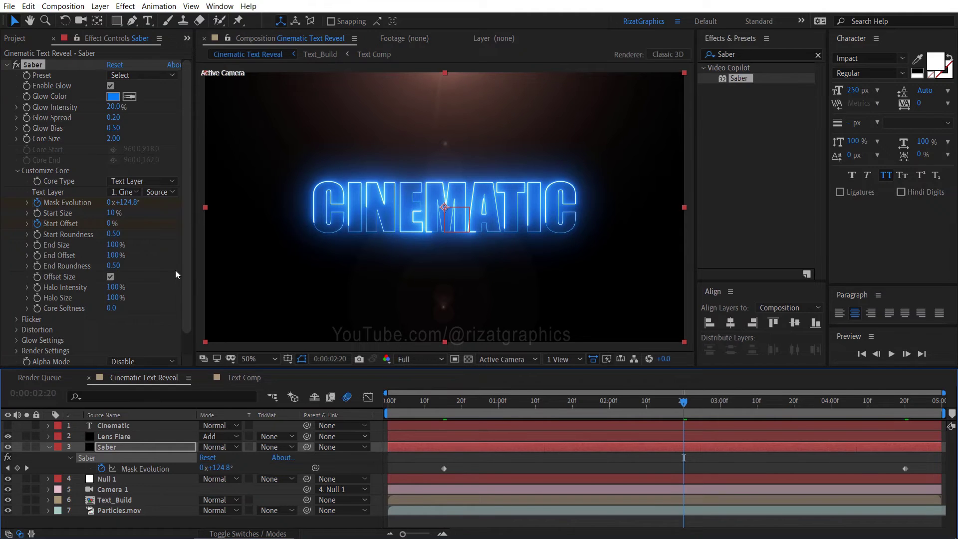
{"action": "left_click", "coordinate": [113, 224]}
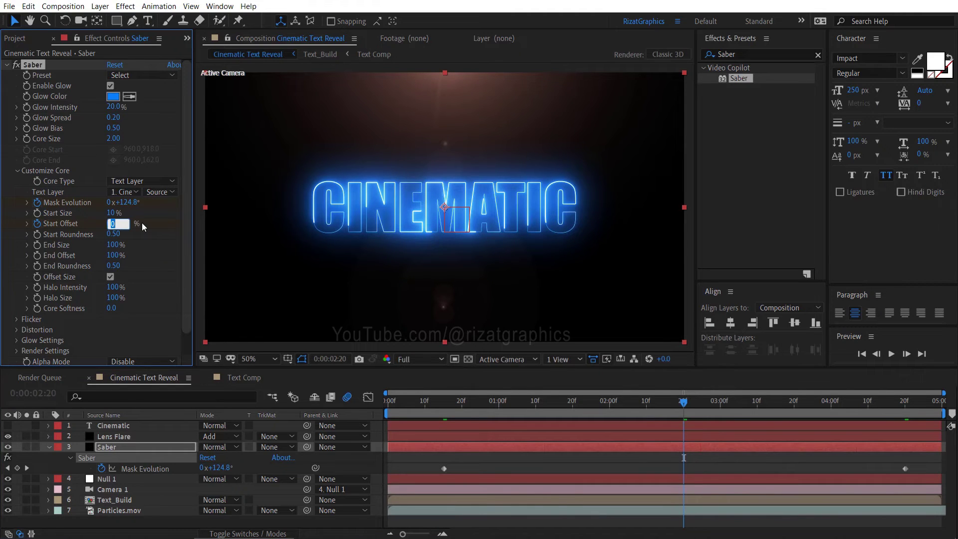
{"action": "type", "text": "30"}
{"action": "key", "text": "Return"}
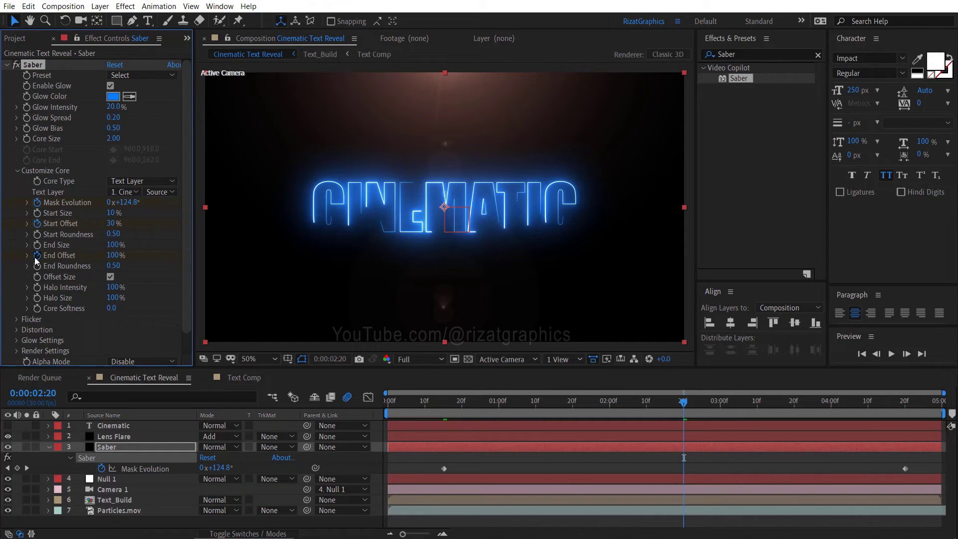
- Keyframe Saber's End Offset from 0% at 2:20 to 30% at 4:20
{"action": "left_click", "coordinate": [116, 256]}
{"action": "type", "text": "0"}
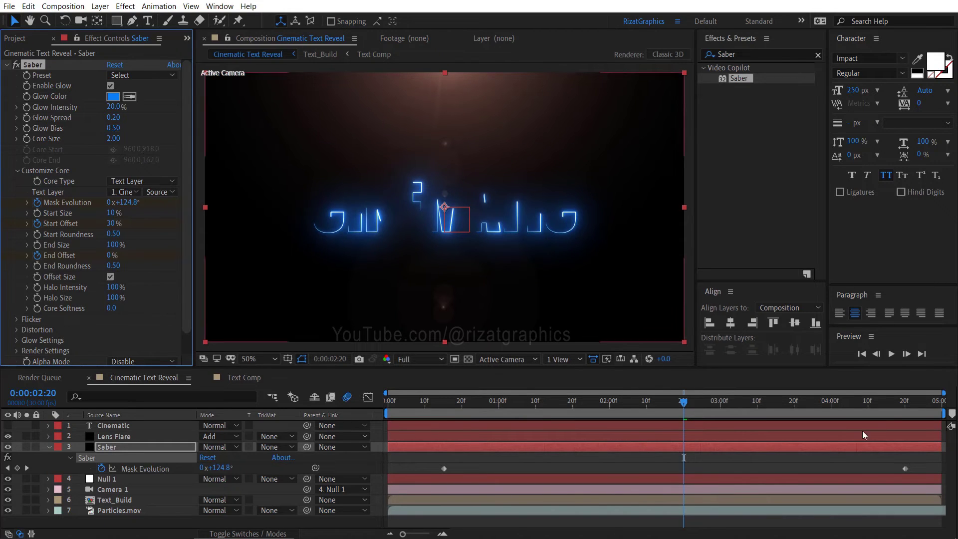
{"action": "left_click", "coordinate": [905, 402]}
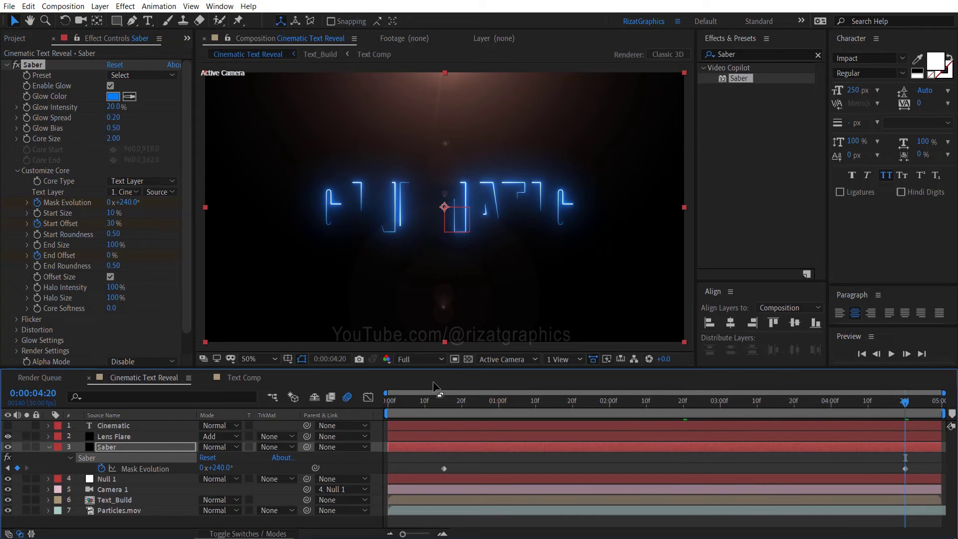
{"action": "left_click", "coordinate": [111, 256]}
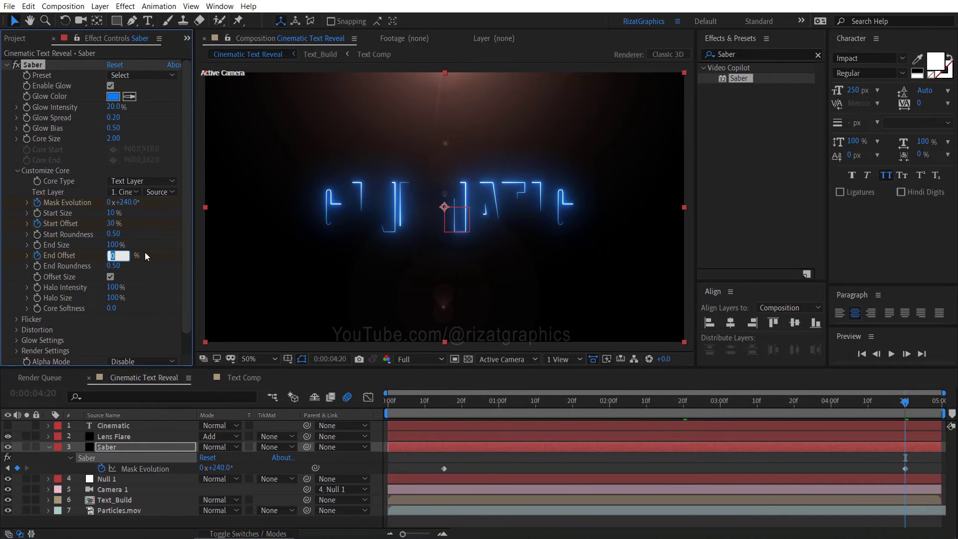
{"action": "type", "text": "30"}
{"action": "key", "text": "Return"}
- Set the Saber layer's blending mode to Add
{"action": "left_click", "coordinate": [49, 446]}
{"action": "left_click", "coordinate": [209, 448]}
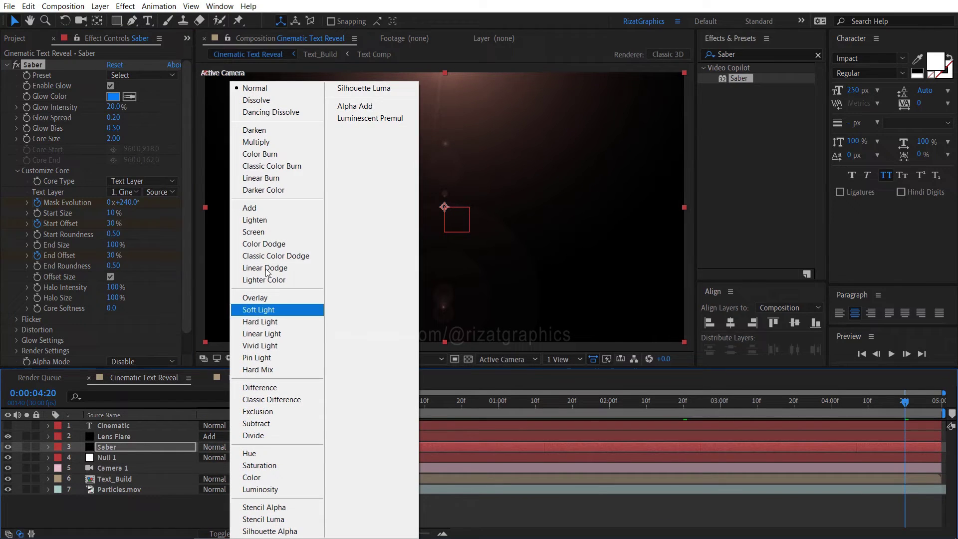
{"action": "left_click", "coordinate": [264, 208]}
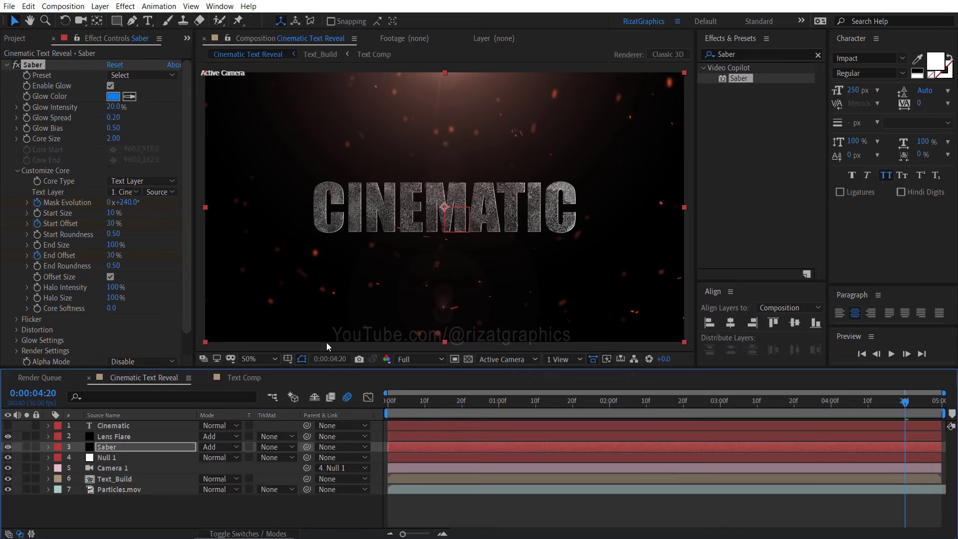
{"action": "left_click", "coordinate": [510, 407]}
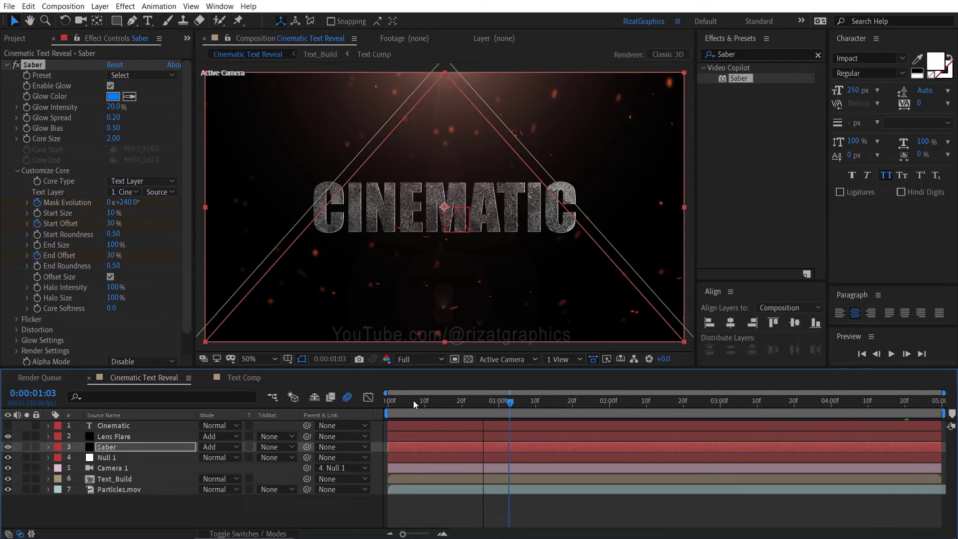
{"action": "key", "text": "Home"}
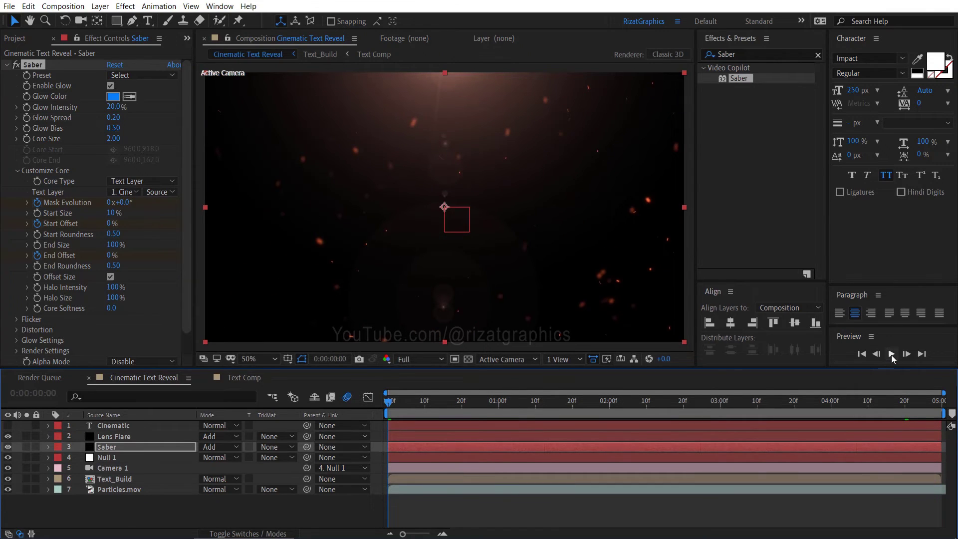
- Play the reveal to about 2:00, then enable the 3D Layer switch on Saber
{"action": "left_click", "coordinate": [891, 353]}
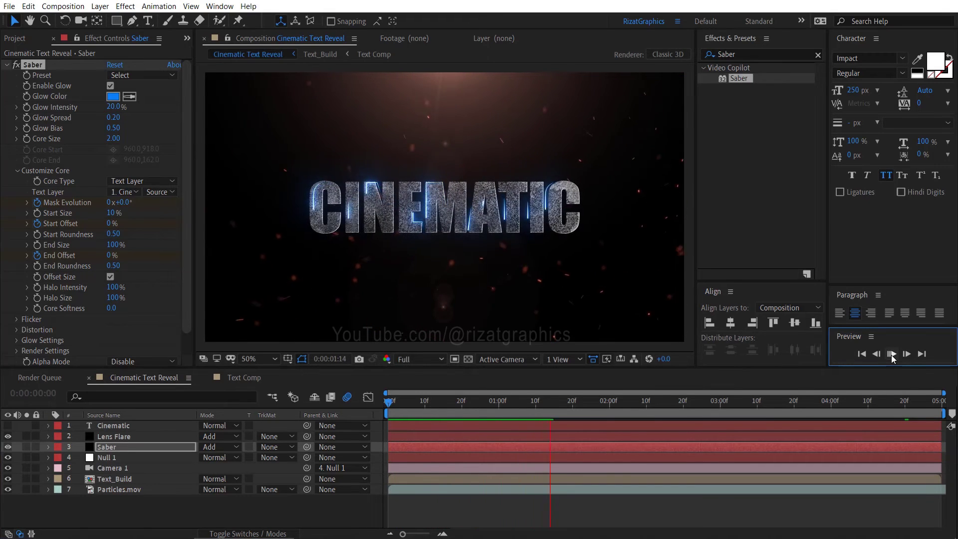
{"action": "left_click", "coordinate": [891, 354]}
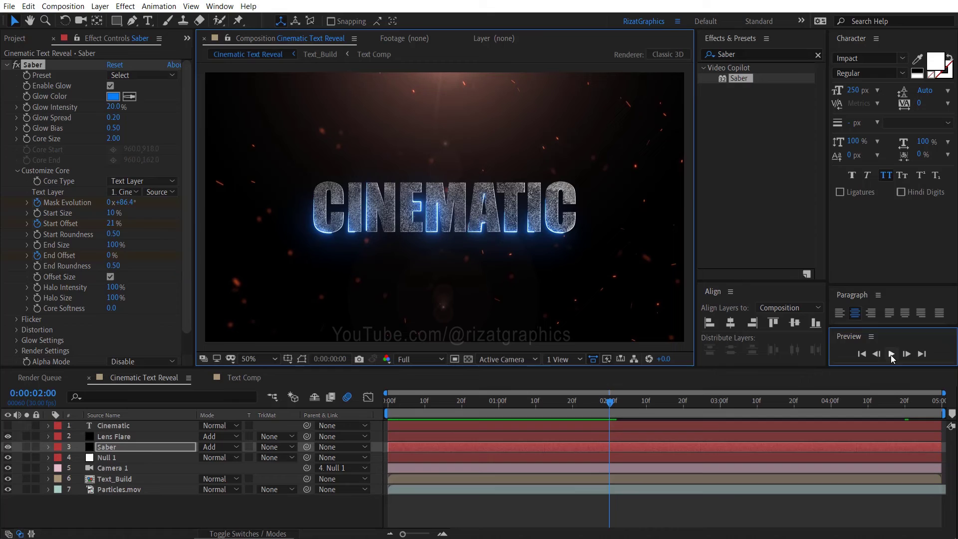
{"action": "left_click", "coordinate": [157, 445]}
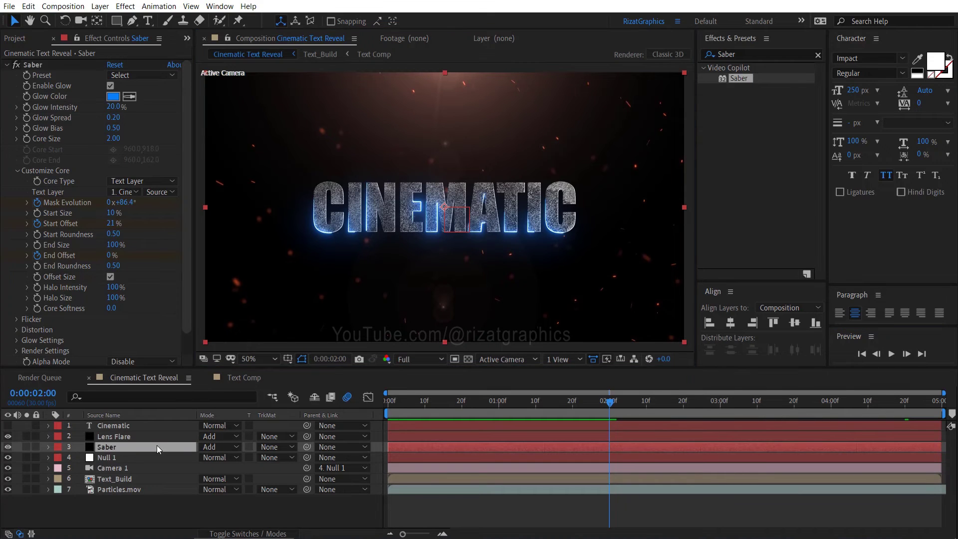
{"action": "left_click", "coordinate": [236, 532]}
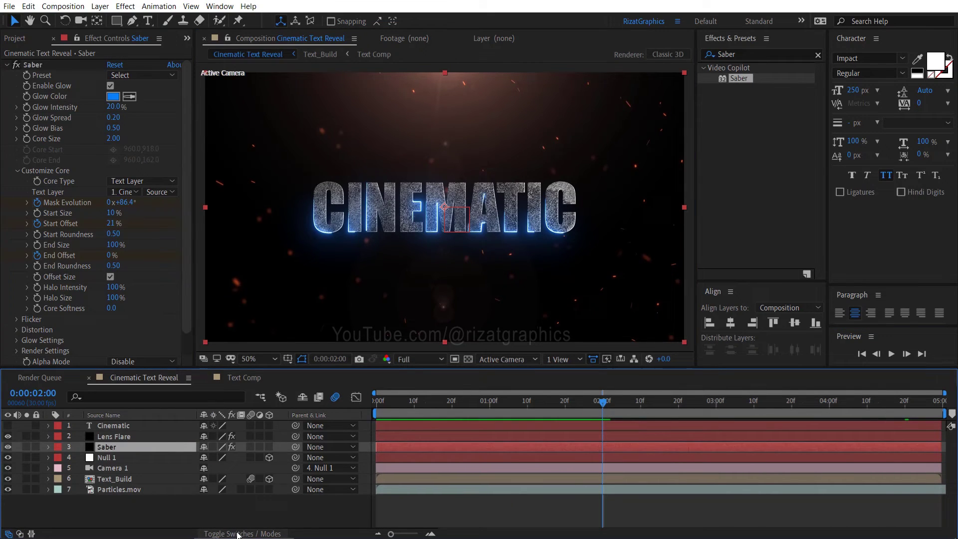
{"action": "left_click", "coordinate": [270, 446]}
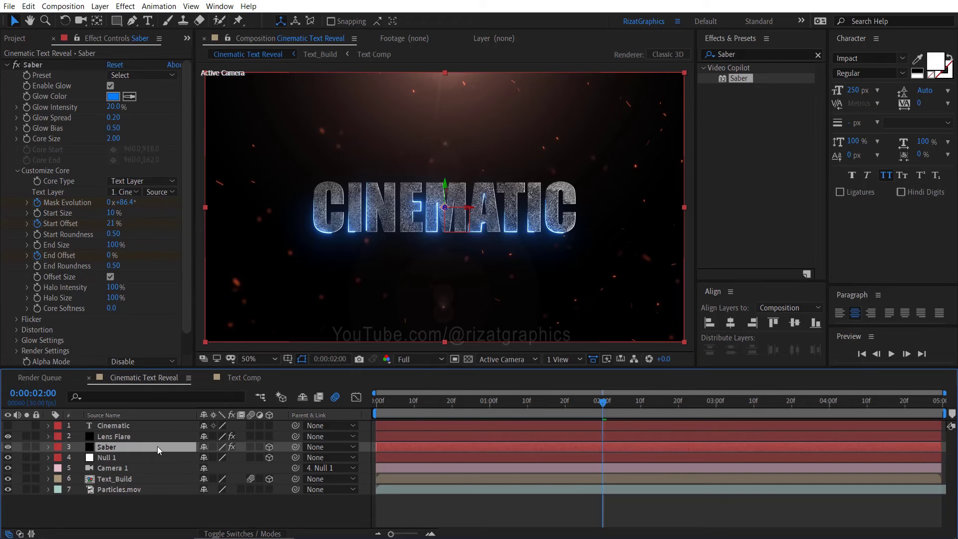
- Change Saber's Glow Color to orange FF4E00 and replay from the first frame
{"action": "left_click", "coordinate": [113, 97]}
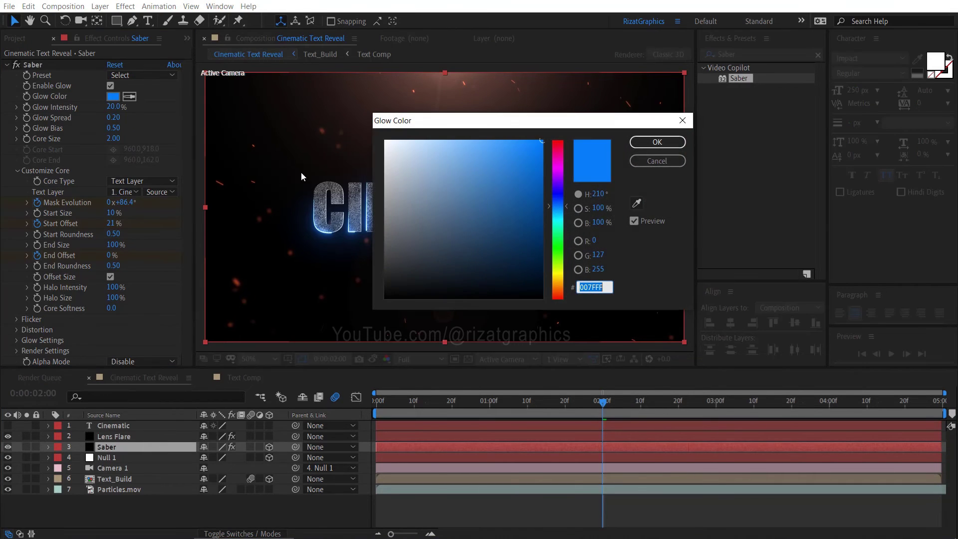
{"action": "left_click_drag", "start_coordinate": [561, 267], "coordinate": [559, 294]}
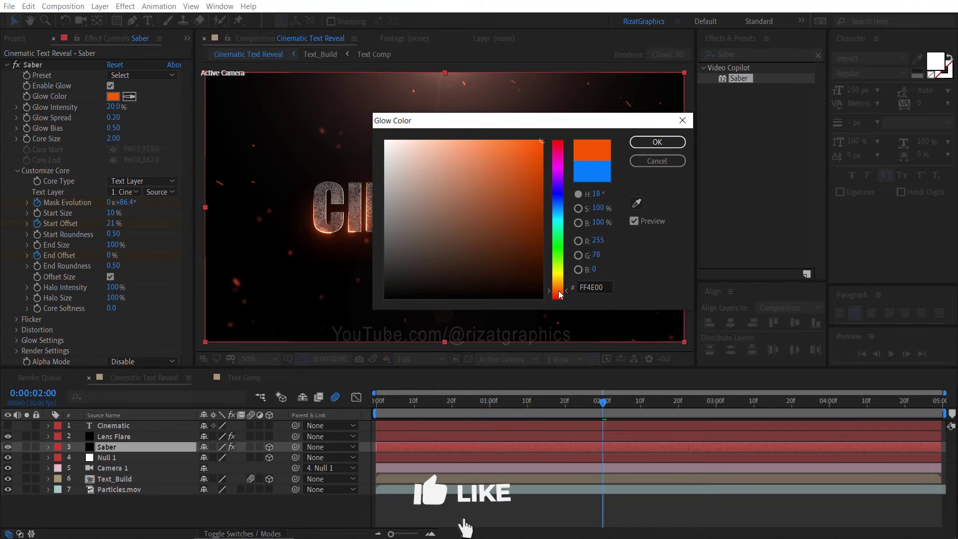
{"action": "left_click", "coordinate": [657, 142]}
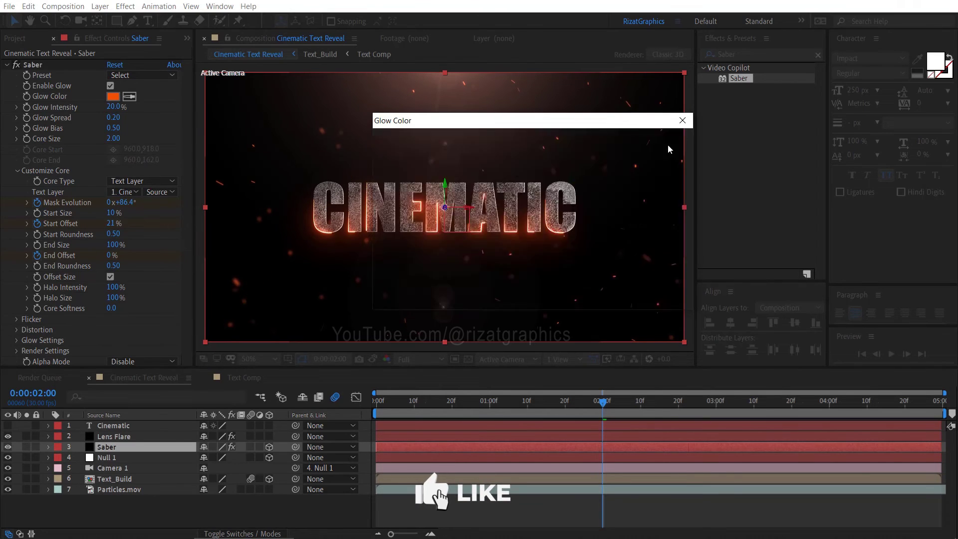
{"action": "left_click", "coordinate": [377, 404]}
{"action": "left_click", "coordinate": [891, 353]}
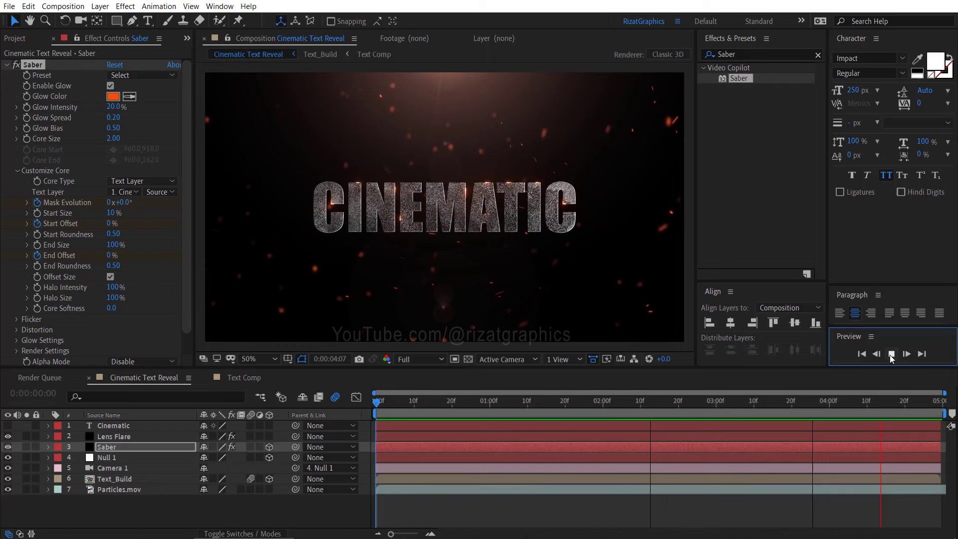
- Apply Easy Ease to all of Saber's Mask Evolution, Start Offset and End Offset keyframes
{"action": "key", "text": "u"}
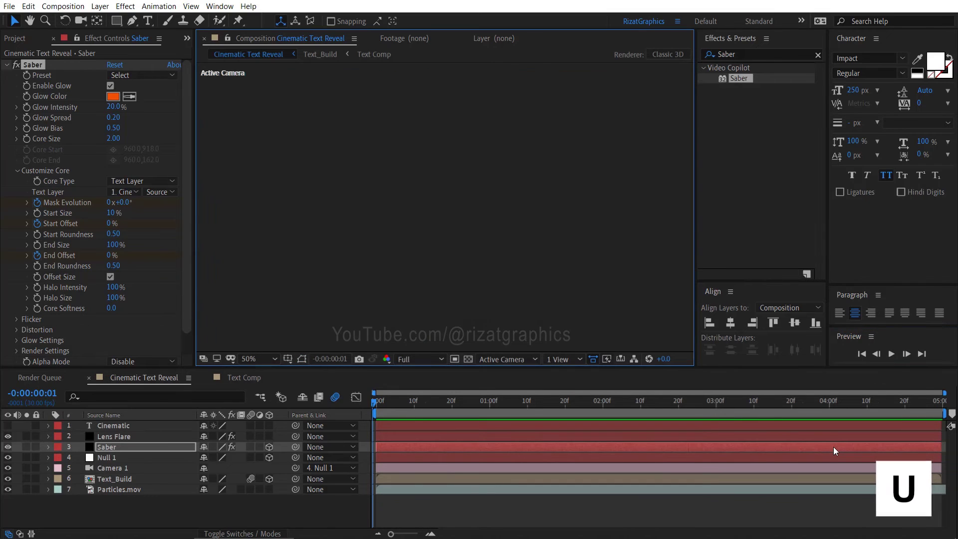
{"action": "left_click", "coordinate": [833, 447]}
{"action": "key", "text": "u"}
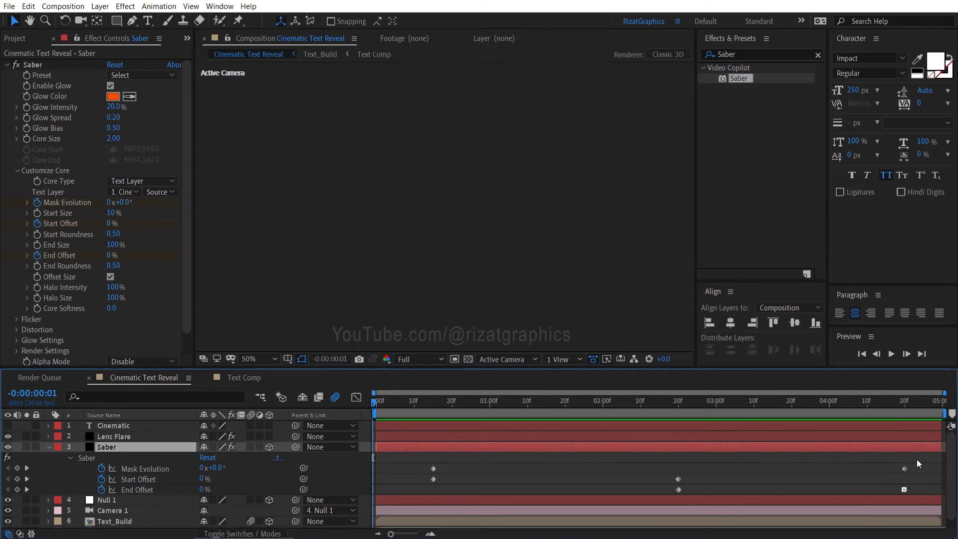
{"action": "left_click_drag", "start_coordinate": [917, 459], "coordinate": [417, 492]}
{"action": "key", "text": "F9"}
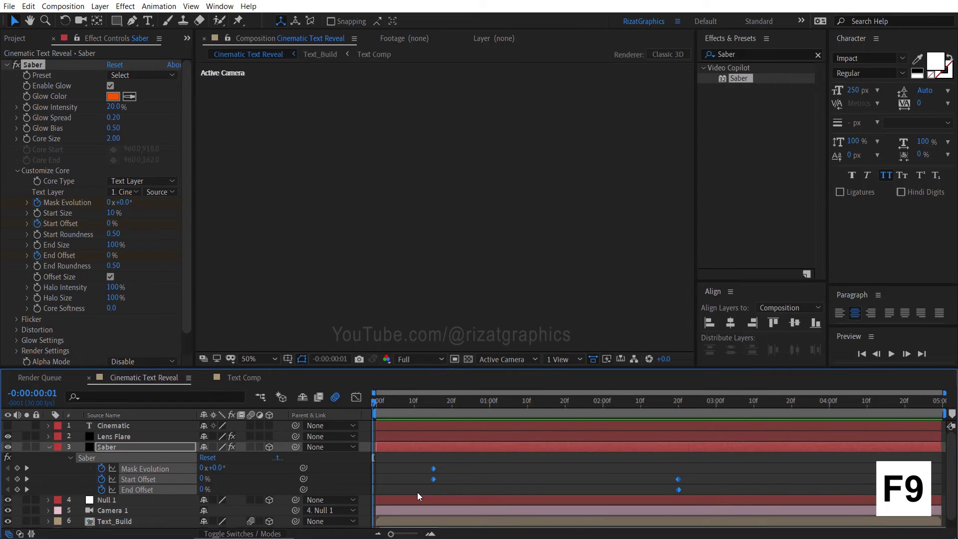
{"action": "key", "text": "F9"}
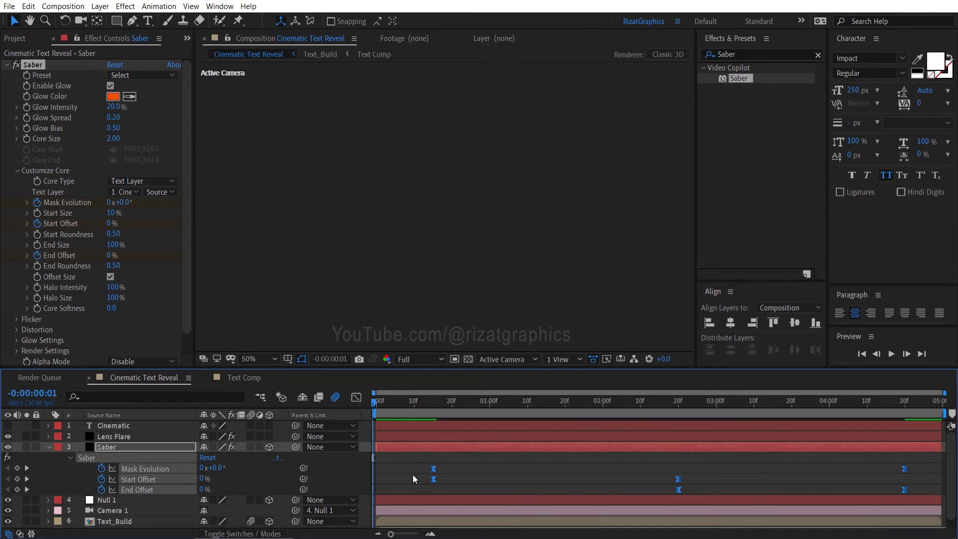
{"action": "left_click", "coordinate": [378, 402]}
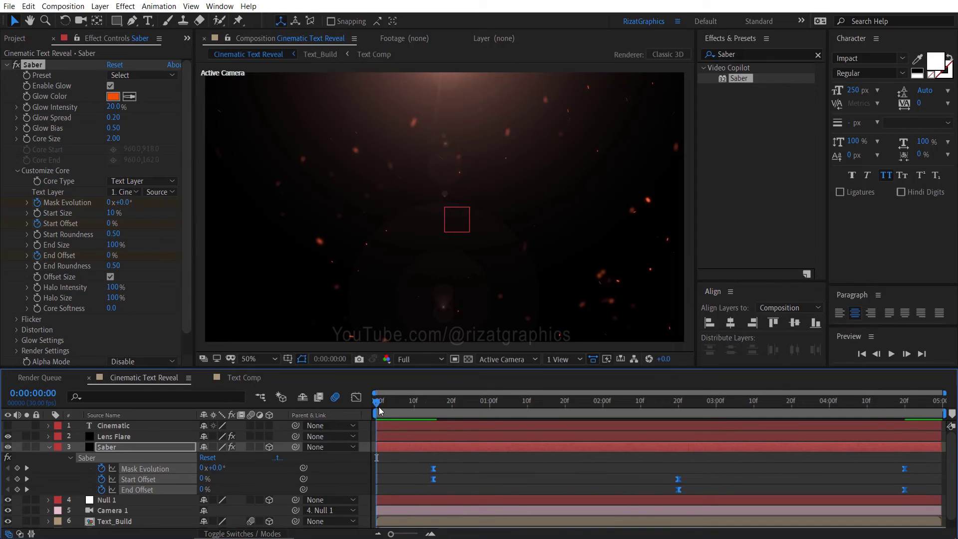
- Place Lens.png above Saber at 0:00:02:20 and set its Scale to 65%
{"action": "left_click", "coordinate": [49, 446]}
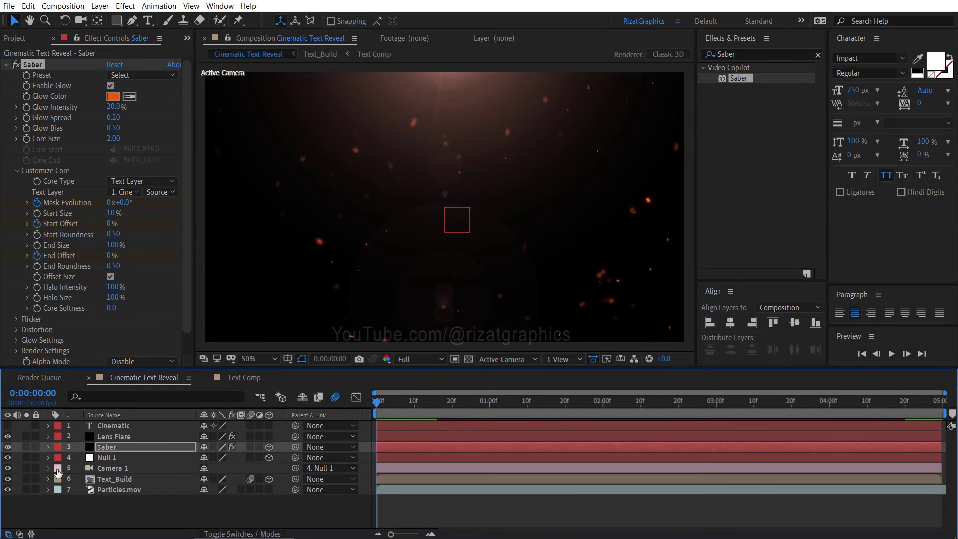
{"action": "left_click", "coordinate": [15, 39]}
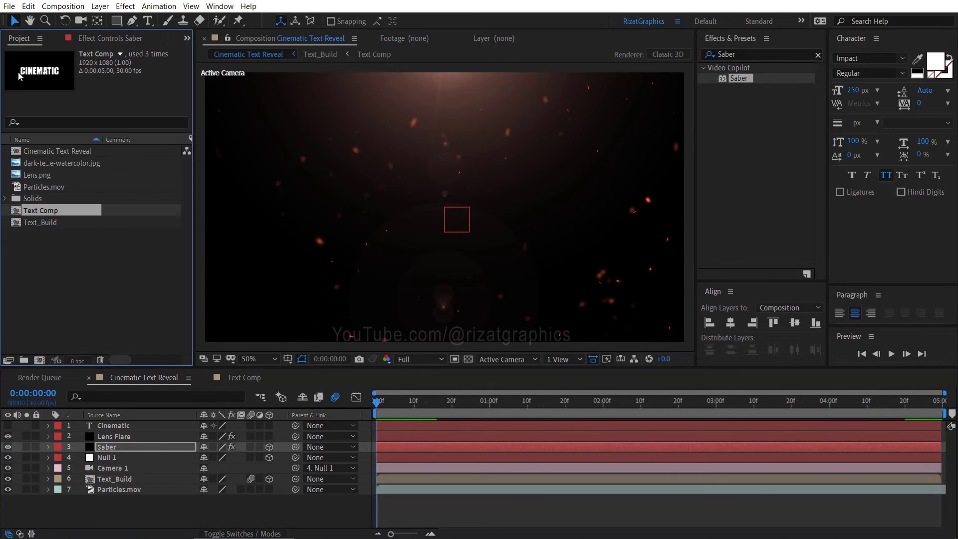
{"action": "left_click", "coordinate": [53, 175]}
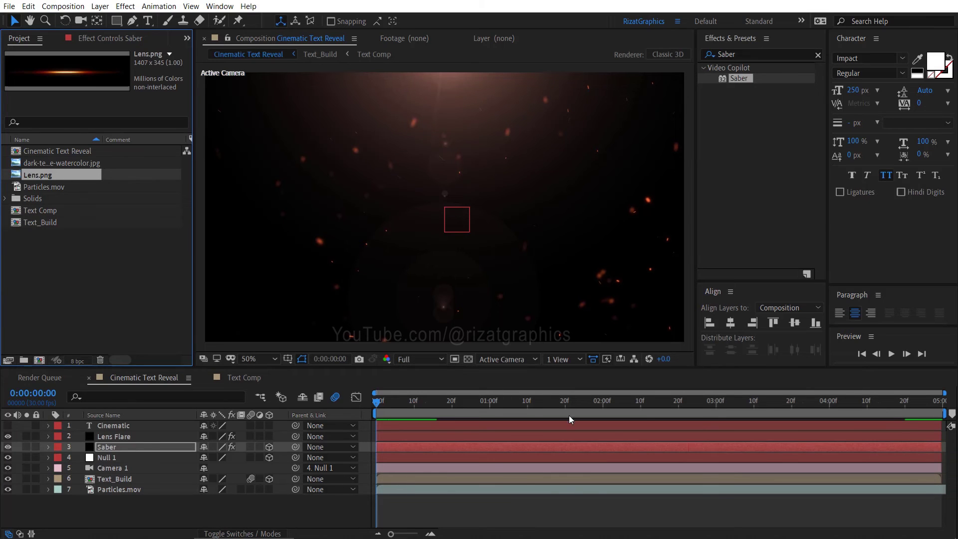
{"action": "left_click", "coordinate": [640, 405]}
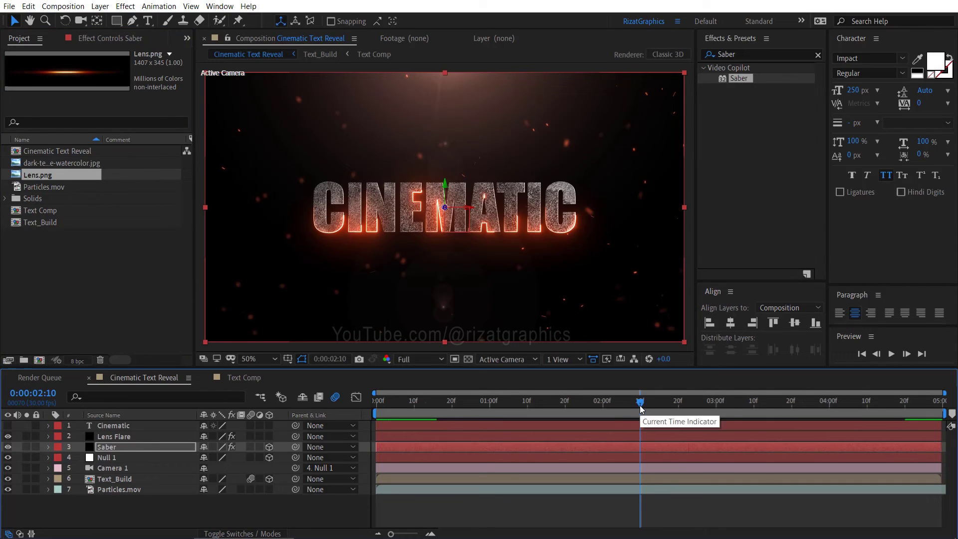
{"action": "left_click_drag", "start_coordinate": [645, 408], "coordinate": [679, 408]}
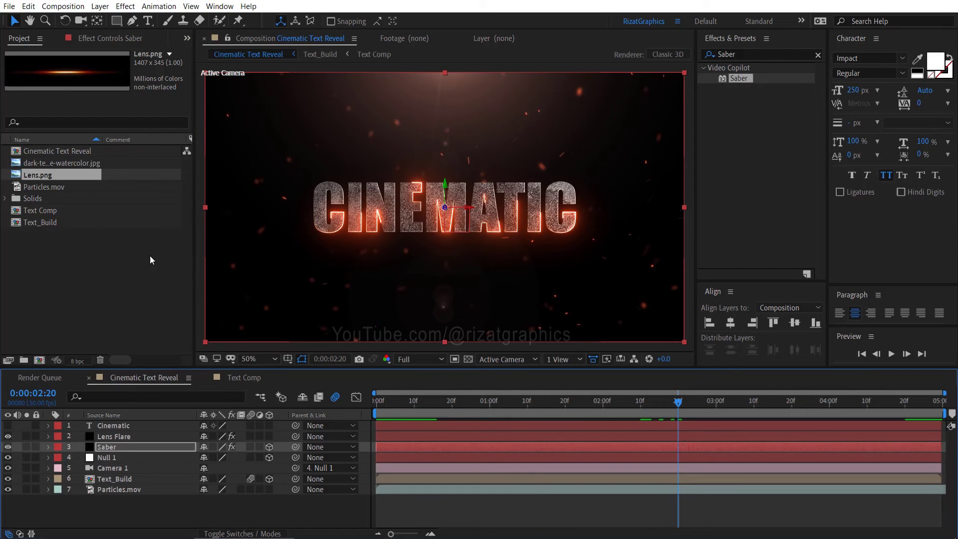
{"action": "left_click_drag", "start_coordinate": [40, 177], "coordinate": [77, 445]}
{"action": "key", "text": "s"}
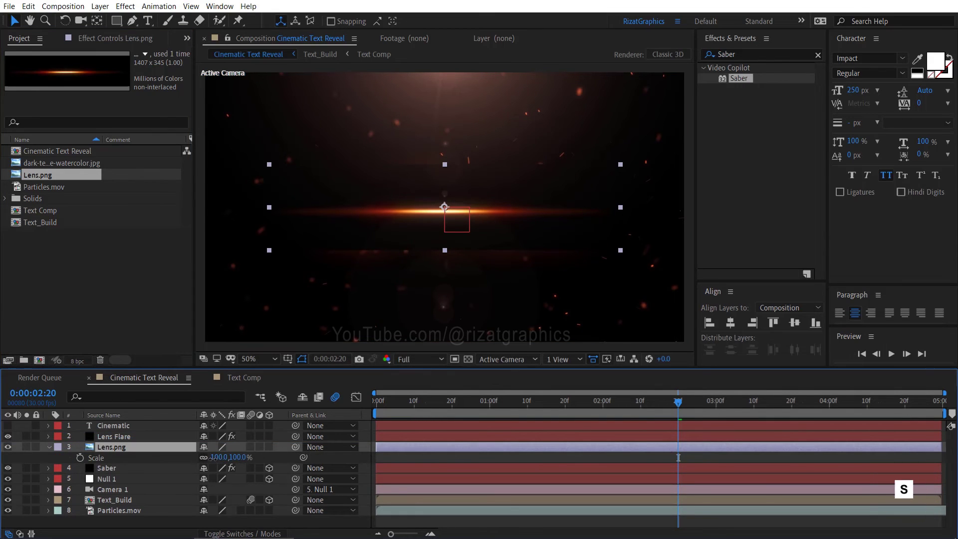
{"action": "left_click", "coordinate": [212, 458]}
{"action": "key", "text": "Return"}
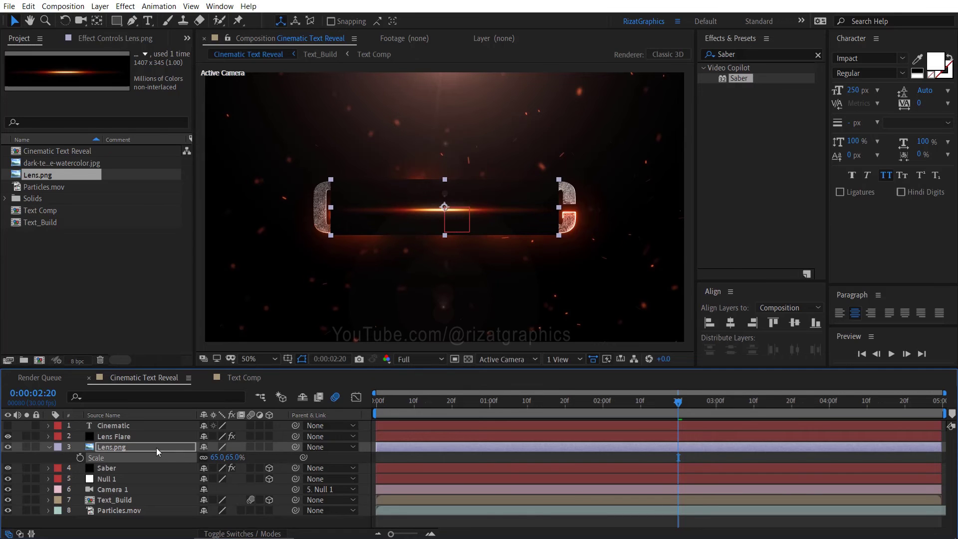
- Set Lens.png's blend mode to Add and move it to CINEMATIC's lower left
{"action": "left_click", "coordinate": [243, 533]}
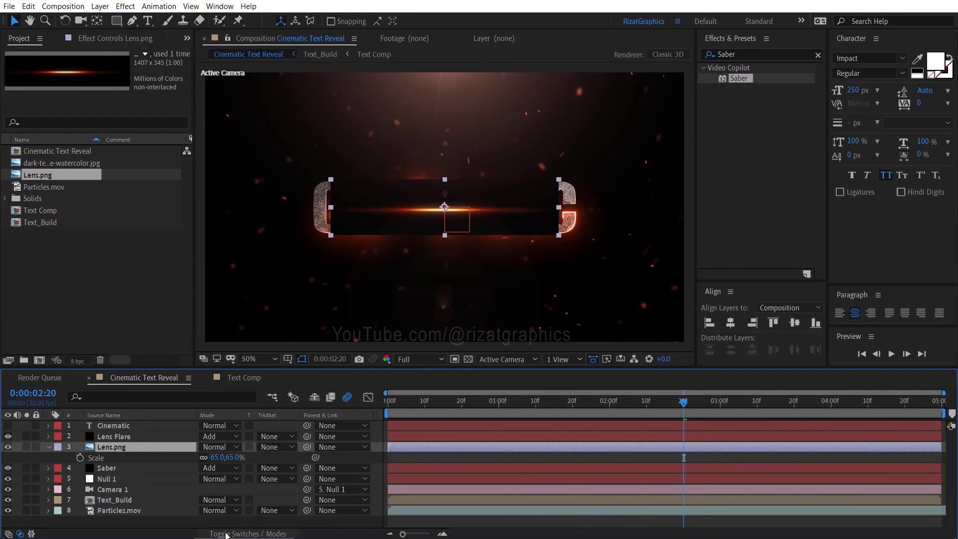
{"action": "left_click", "coordinate": [215, 446]}
{"action": "left_click", "coordinate": [275, 205]}
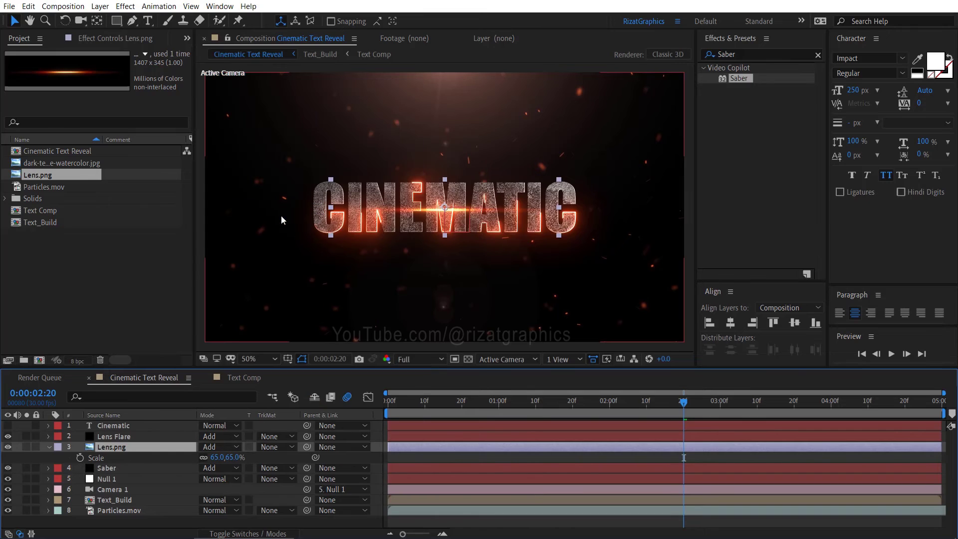
{"action": "mouse_move", "coordinate": [436, 212]}
{"action": "left_mouse_down"}
{"action": "mouse_move", "coordinate": [437, 238]}
{"action": "mouse_move", "coordinate": [322, 240]}
{"action": "left_mouse_up"}
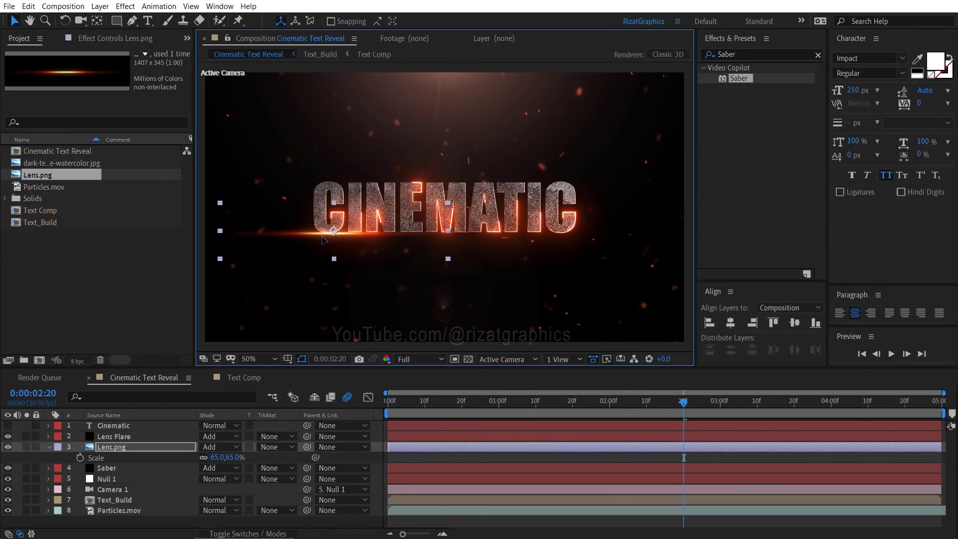
- Trim Lens.png to start at 0:00:02:20 and show its Position and Opacity
{"action": "key", "text": "bracketleft"}
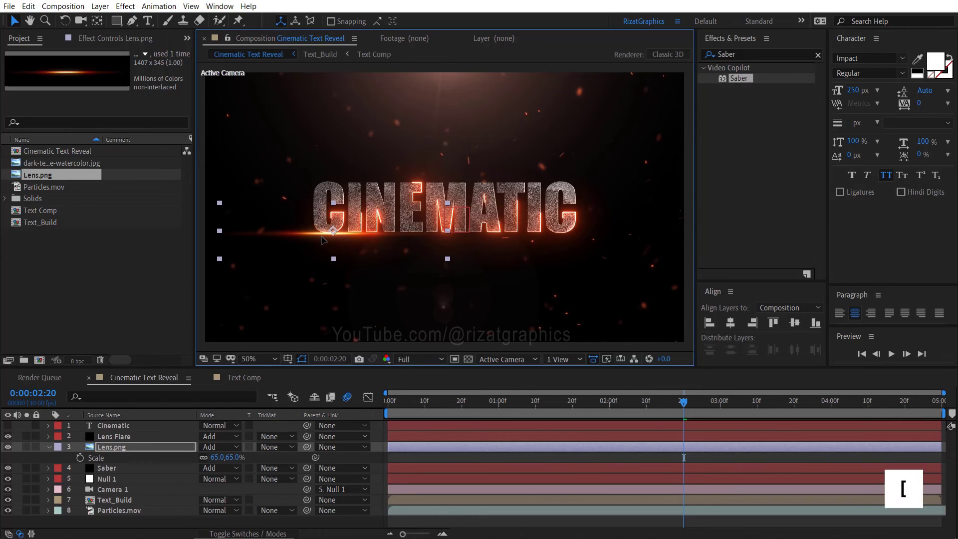
{"action": "left_click", "coordinate": [614, 447]}
{"action": "key", "text": "p"}
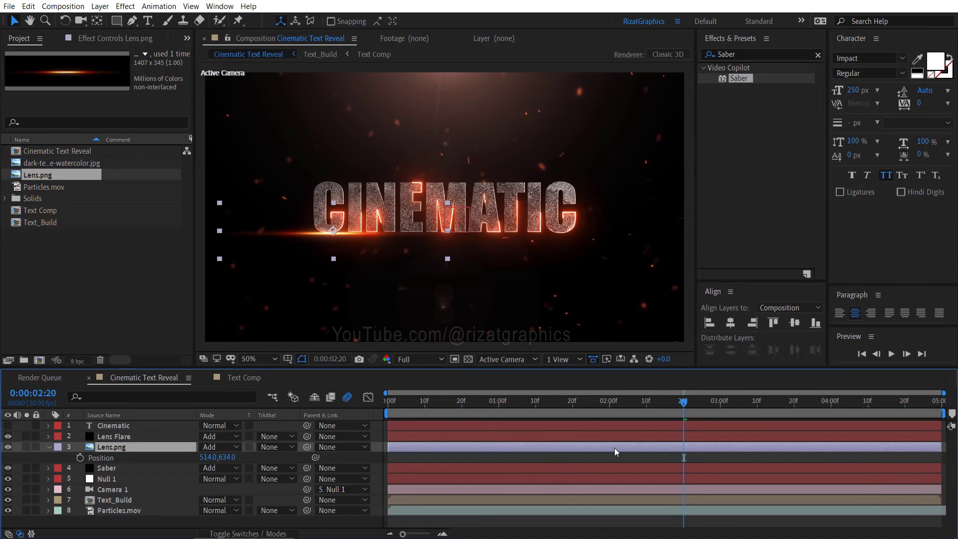
{"action": "key", "text": "bracketleft"}
{"action": "key", "text": "t"}
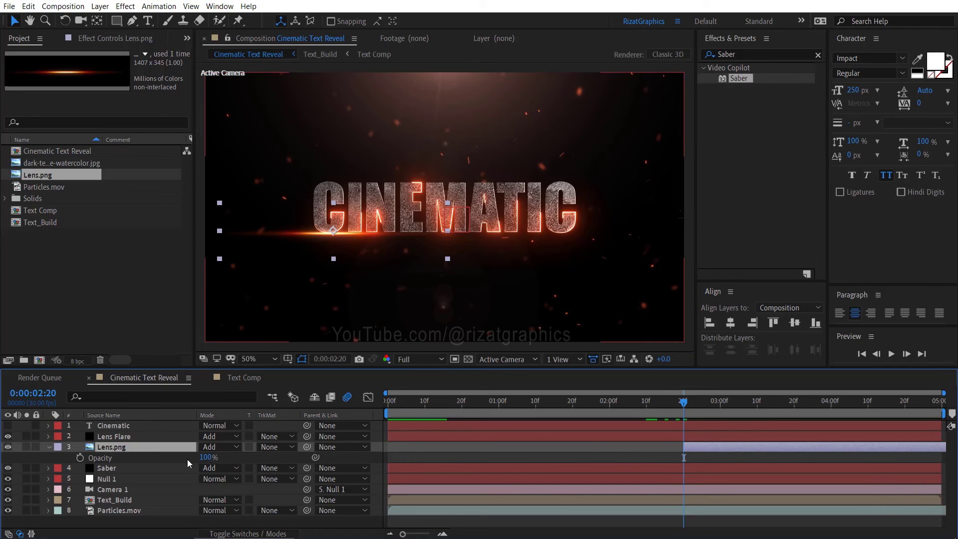
- Keyframe Lens.png Opacity from 0% at 0:00:02:20 to 100% at 0:00:02:25
{"action": "left_click", "coordinate": [80, 458]}
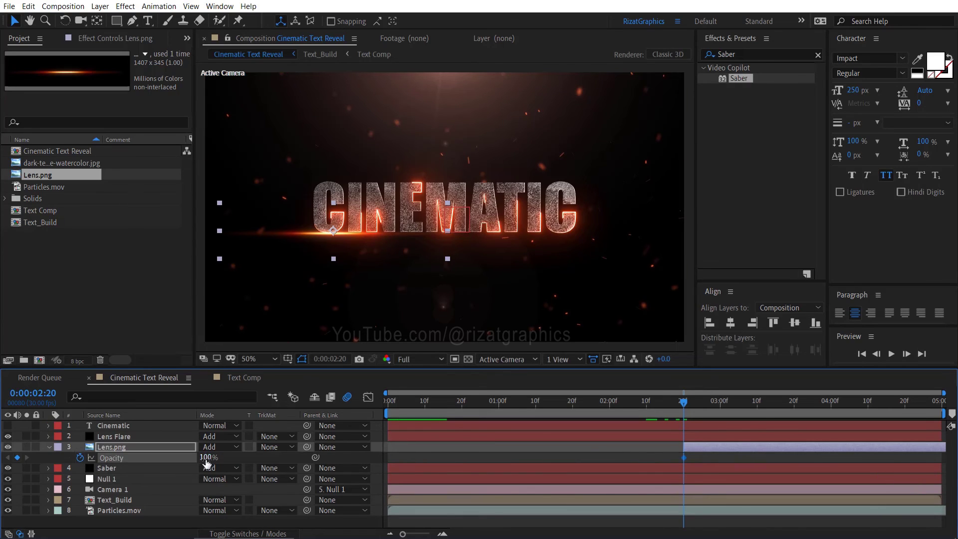
{"action": "left_click_drag", "start_coordinate": [164, 457], "coordinate": [141, 457]}
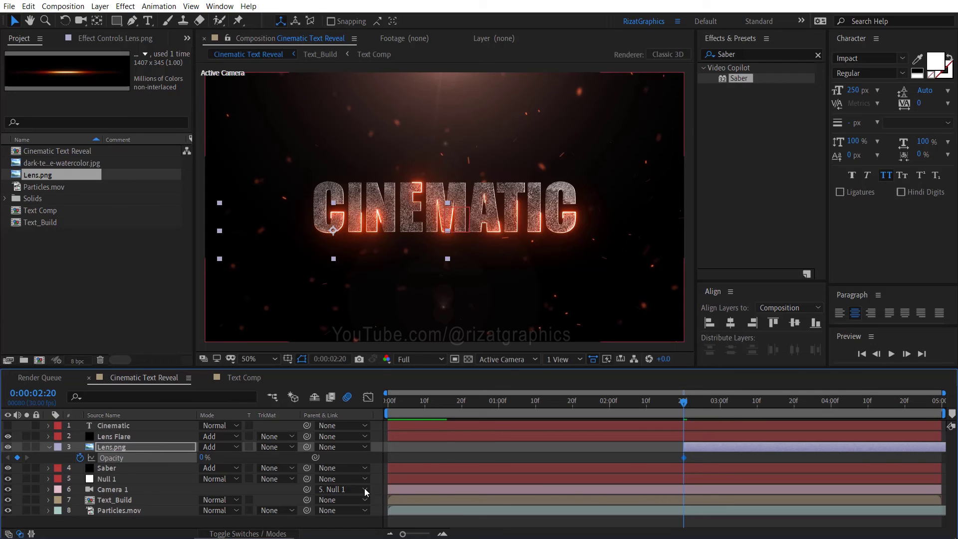
{"action": "left_click_drag", "start_coordinate": [685, 401], "coordinate": [702, 402]}
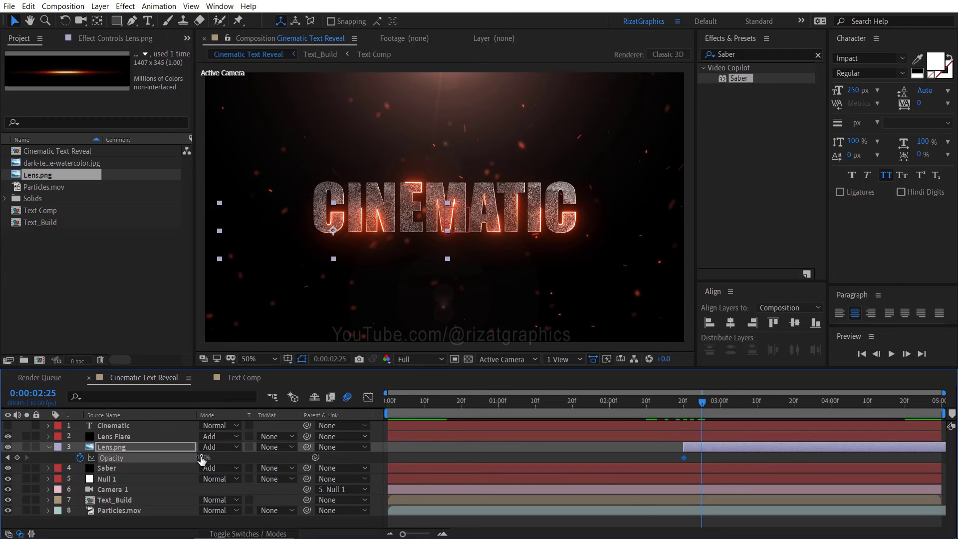
{"action": "left_click_drag", "start_coordinate": [302, 457], "coordinate": [375, 456]}
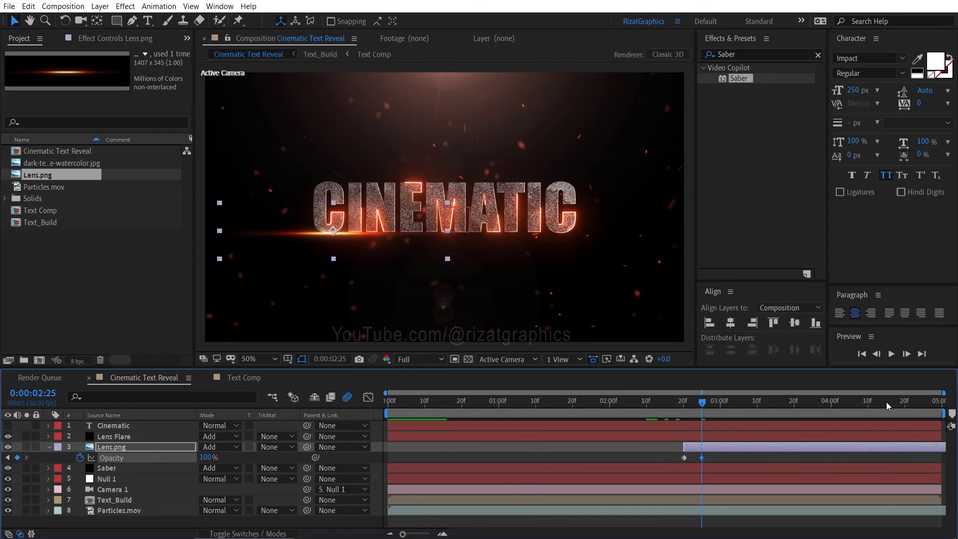
- Hold Lens.png at 100% until 0:00:04:15, then fade to 0% at 0:00:04:20
{"action": "left_click", "coordinate": [886, 402]}
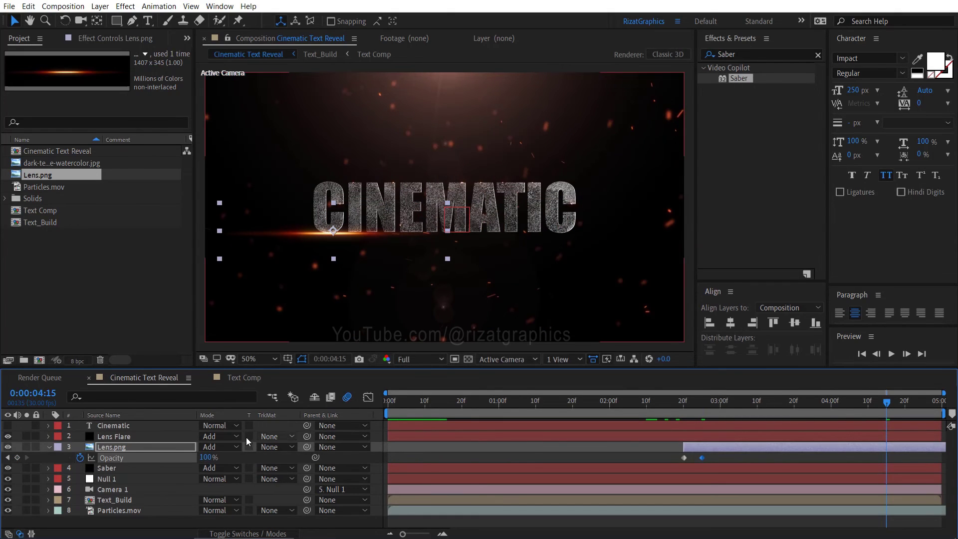
{"action": "left_click", "coordinate": [904, 402]}
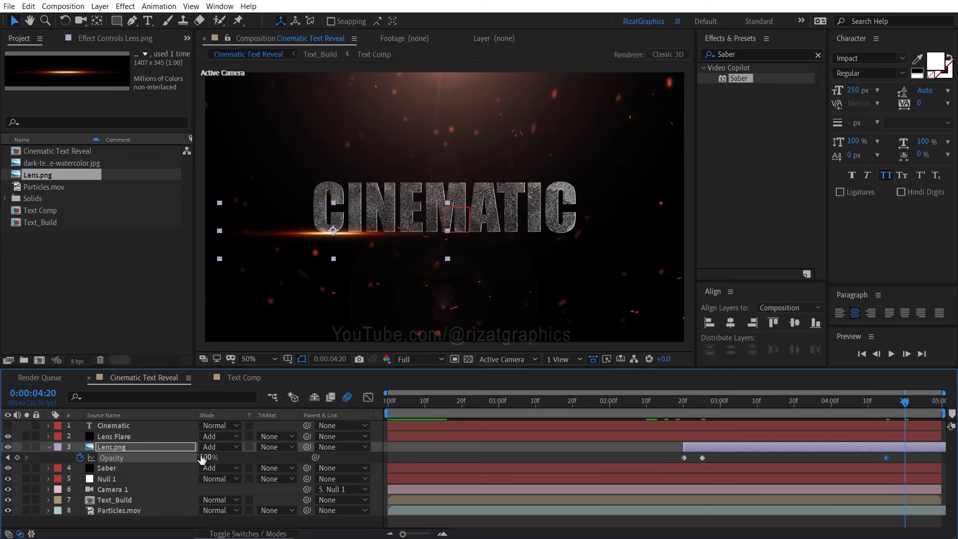
{"action": "left_click_drag", "start_coordinate": [193, 457], "coordinate": [80, 456]}
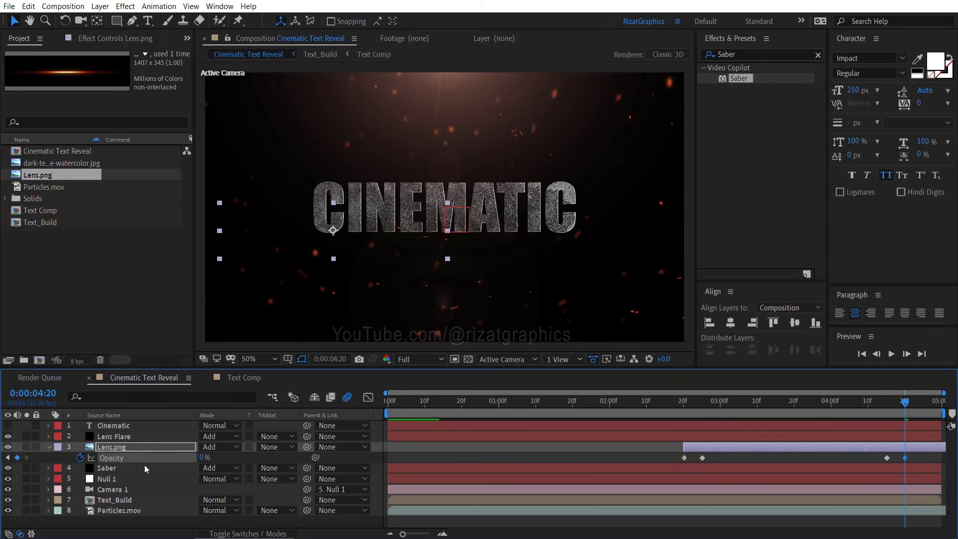
- Set a Lens.png Position keyframe at 514,634 at 0:00:02:20
{"action": "left_click", "coordinate": [683, 402]}
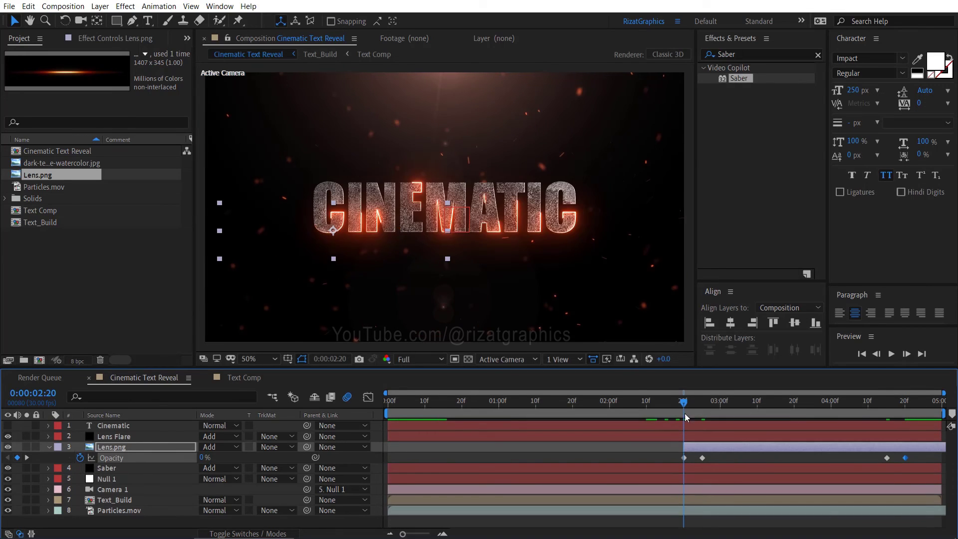
{"action": "left_click", "coordinate": [687, 452]}
{"action": "left_click", "coordinate": [686, 448]}
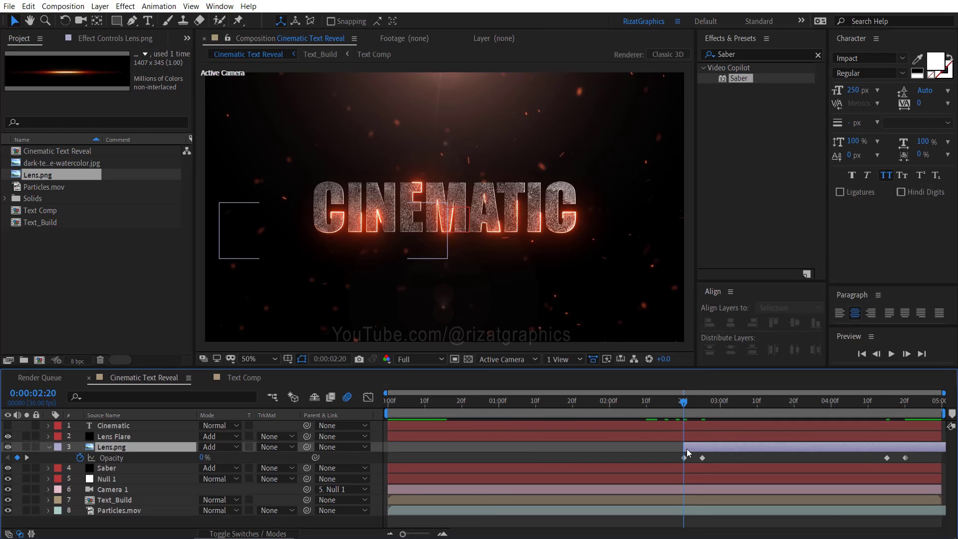
{"action": "key", "text": "p"}
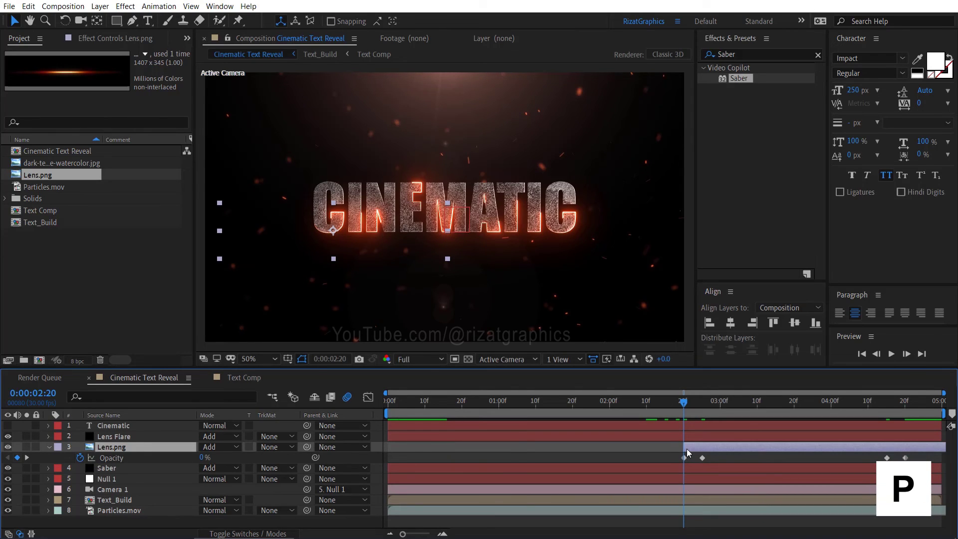
{"action": "left_click", "coordinate": [80, 457]}
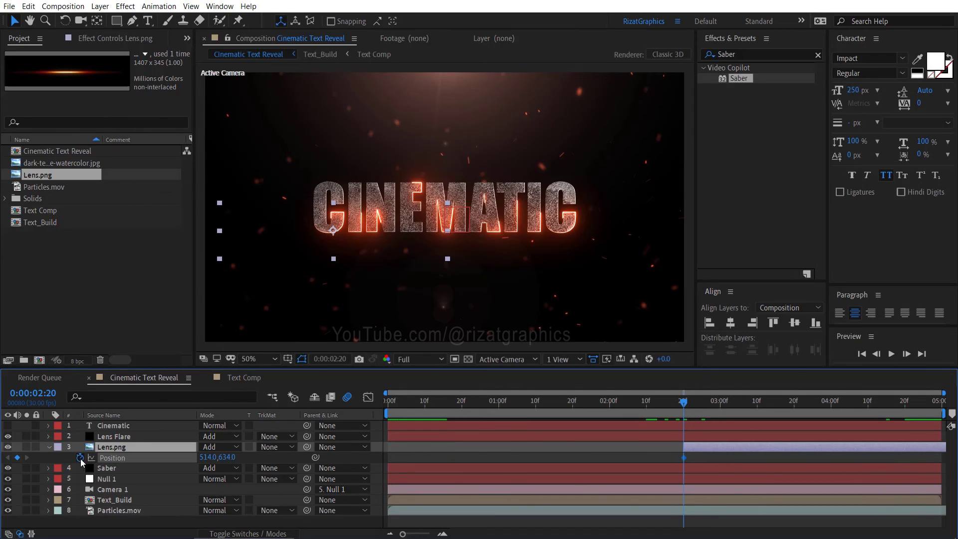
- Slide Lens.png to 1418,634 at 0:00:04:20, then collapse the layer
{"action": "left_click", "coordinate": [905, 405]}
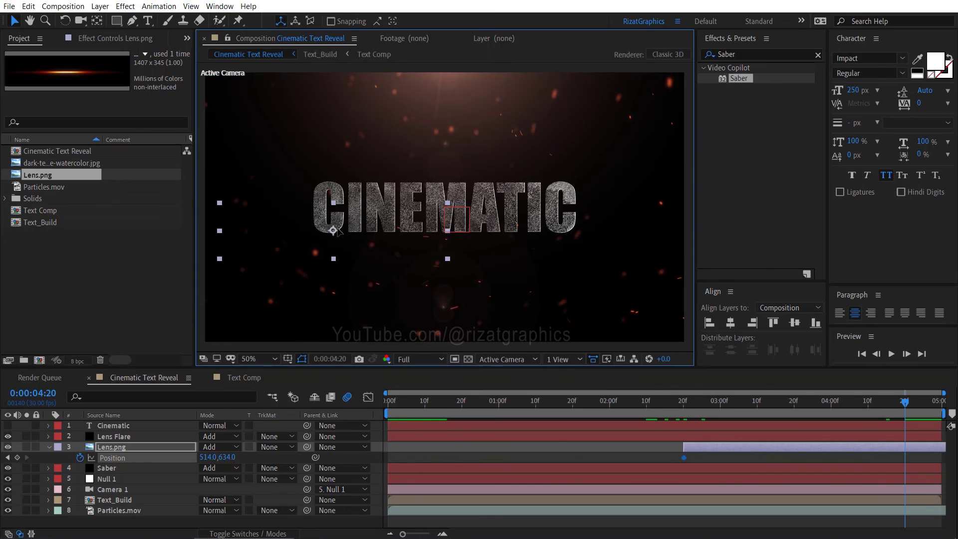
{"action": "left_click_drag", "start_coordinate": [337, 229], "coordinate": [558, 250]}
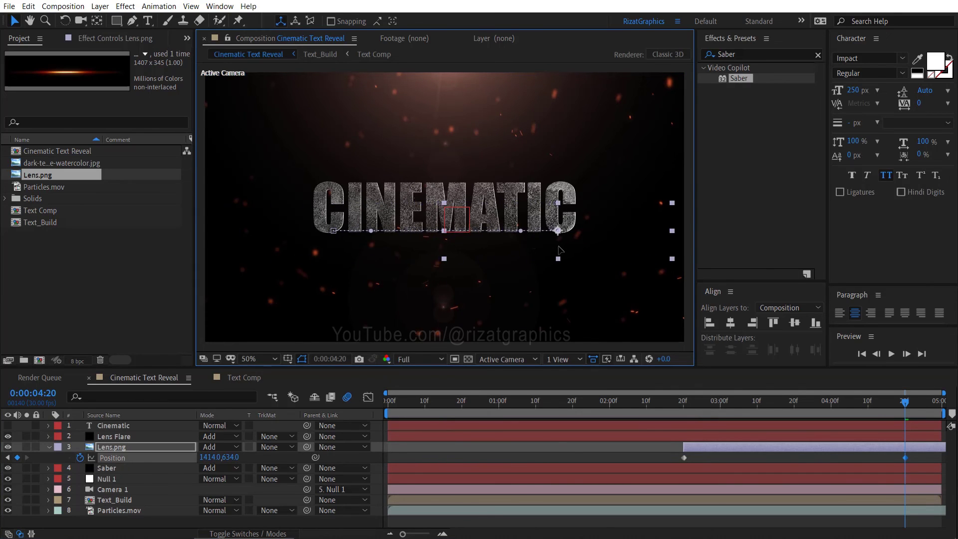
{"action": "left_click", "coordinate": [905, 406]}
{"action": "key", "text": "shift+t"}
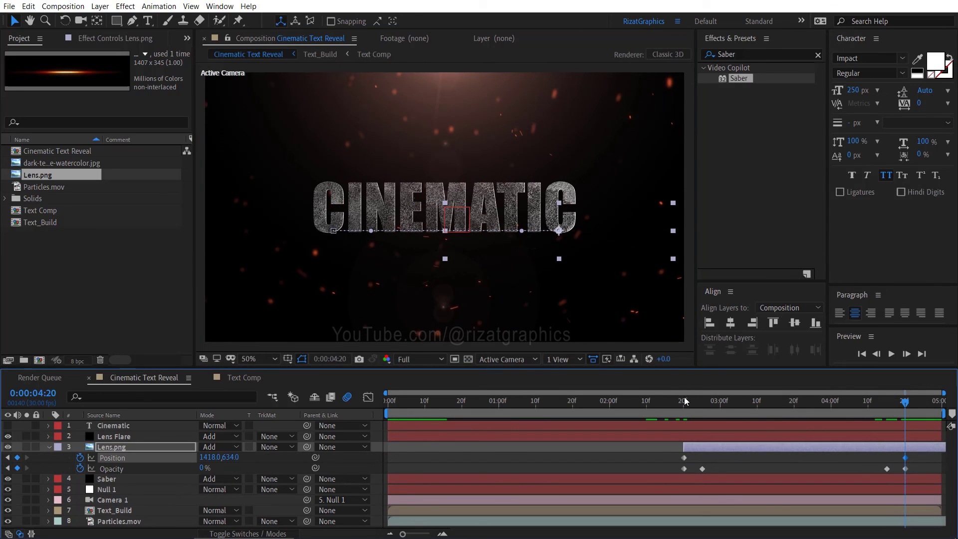
{"action": "left_click", "coordinate": [49, 447]}
- Preview the finished Cinematic Text Reveal from the first frame
{"action": "left_click", "coordinate": [386, 406]}
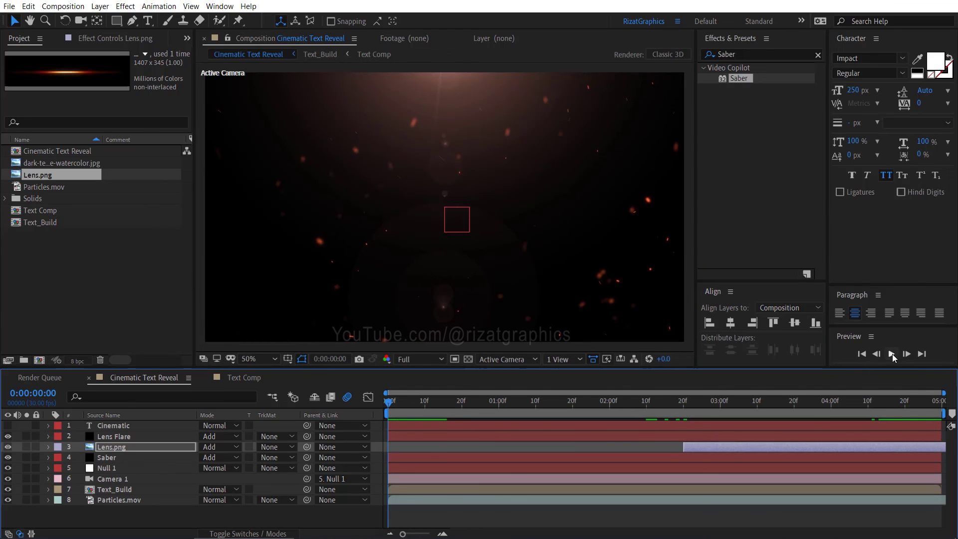
{"action": "left_click", "coordinate": [891, 353]}
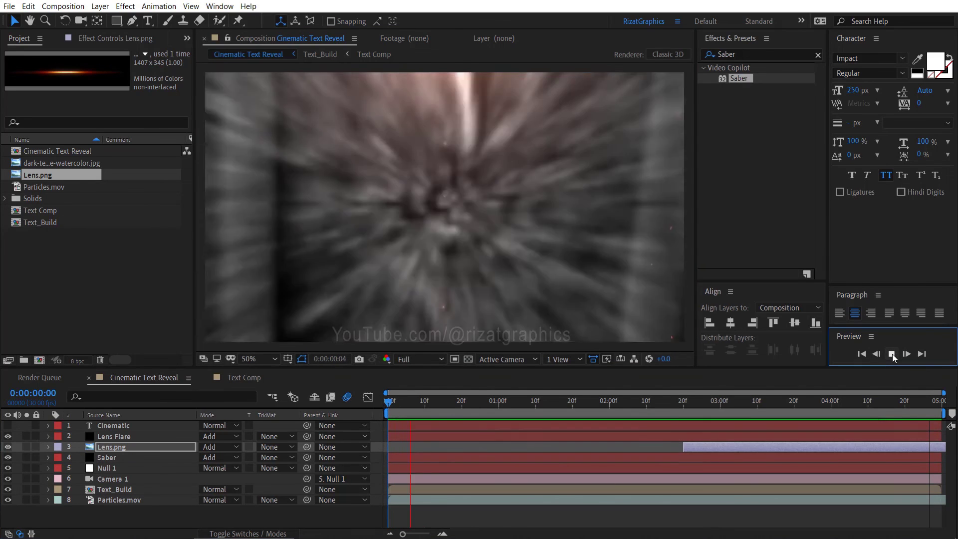